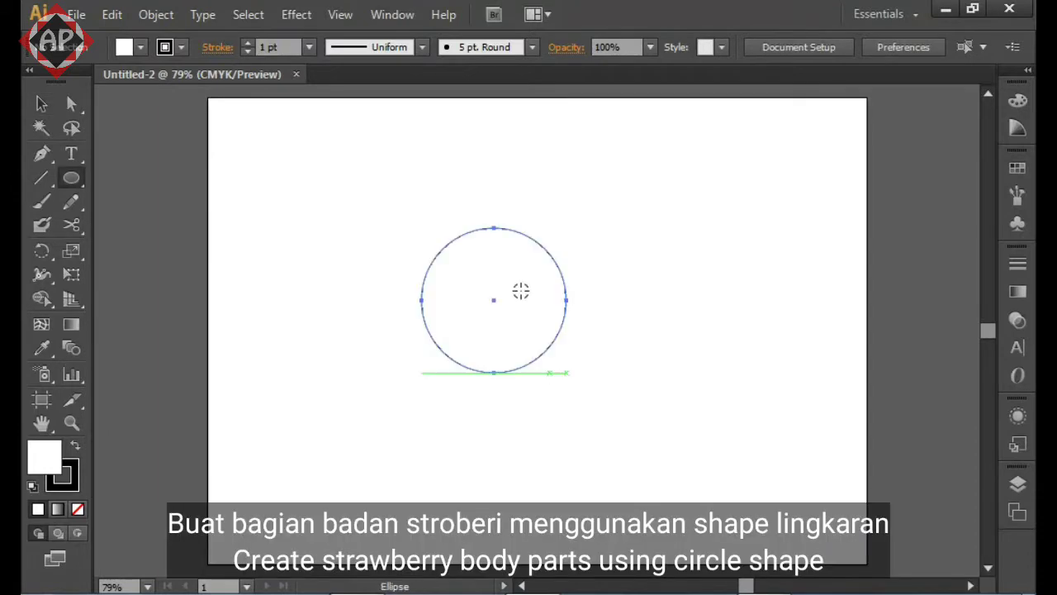
Remove the circle's stroke and fill it with red #d63838
left_click(81, 511)
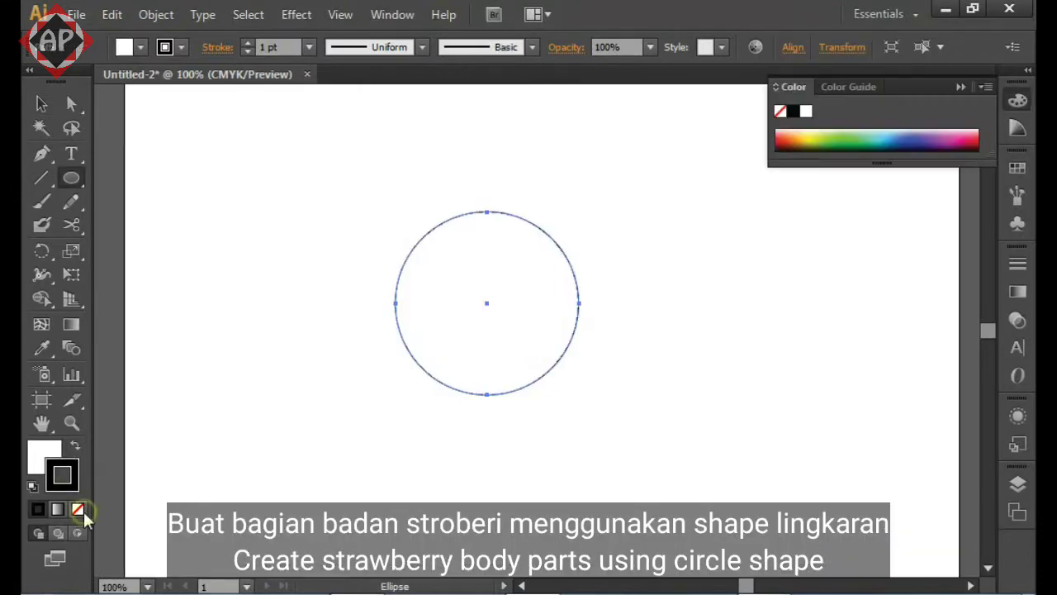
double_click(42, 456)
left_click(470, 274)
left_click(438, 250)
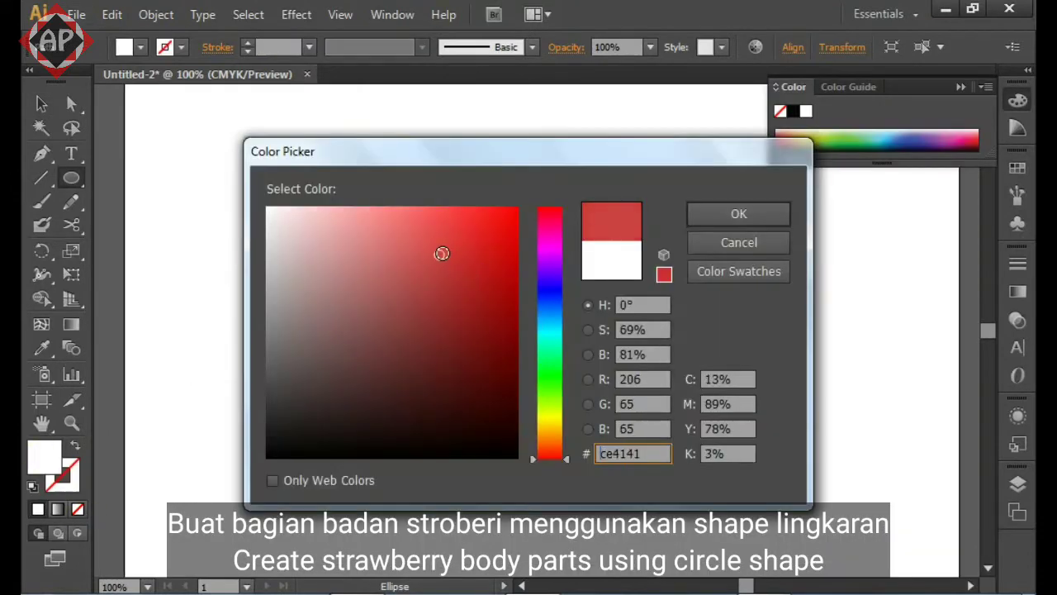
left_click(441, 278)
left_click(437, 264)
left_click(432, 262)
left_click(453, 246)
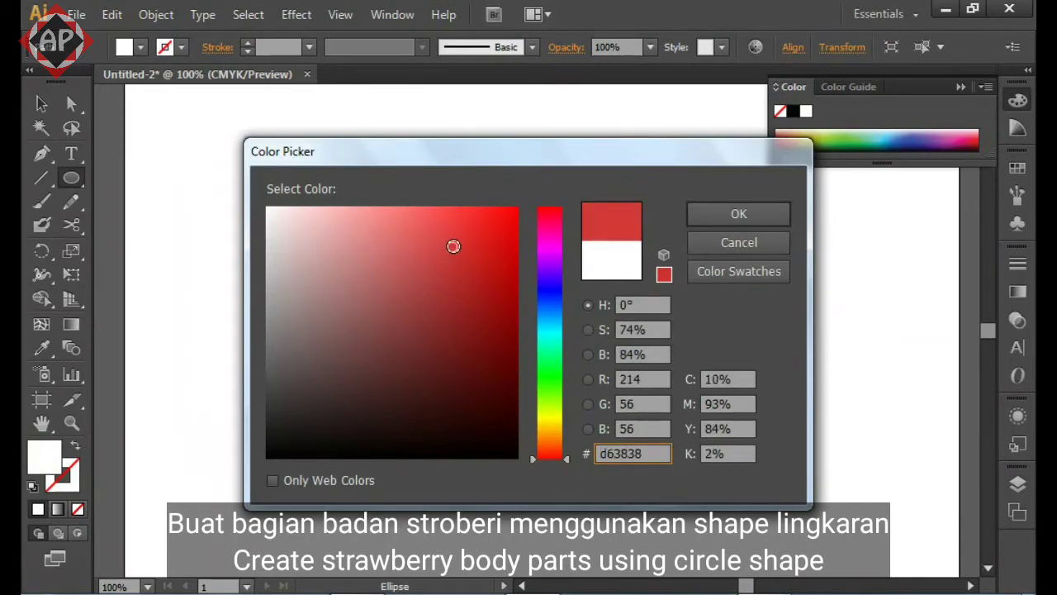
left_click(758, 213)
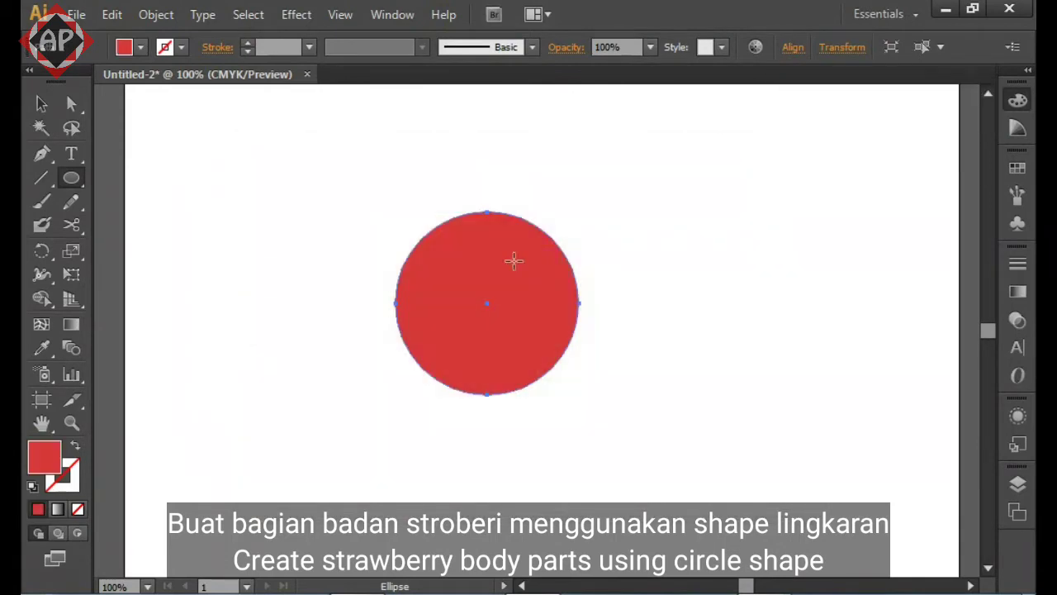
Lower the circle's bottom and top anchors to make a tapered, flat-topped strawberry body
key("a")
left_click(487, 394)
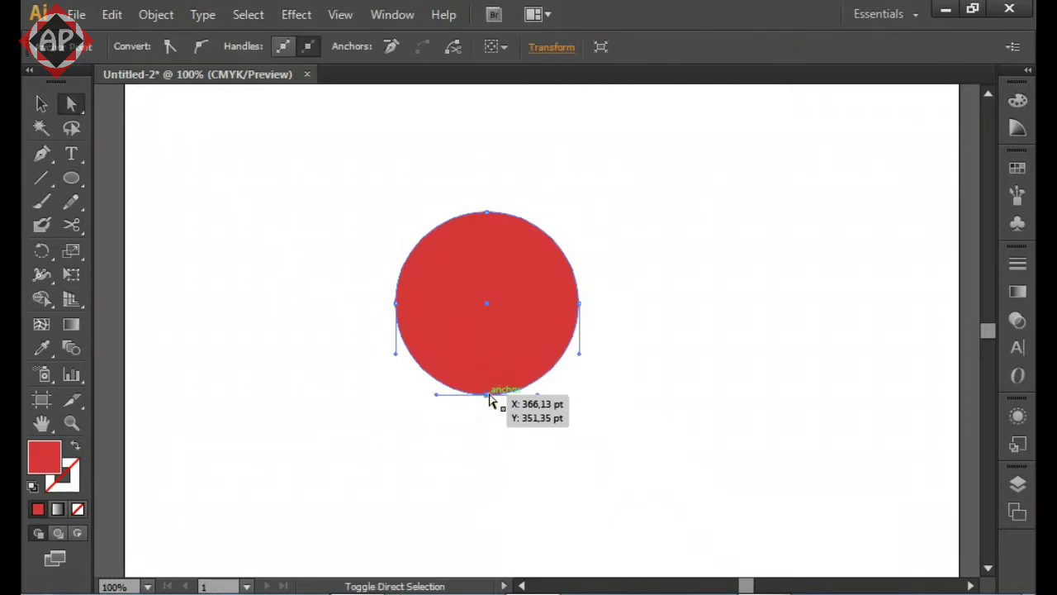
key("shift+Down")
key("shift+Down")
key("shift+Down")
key("shift+Down")
key("shift+Down")
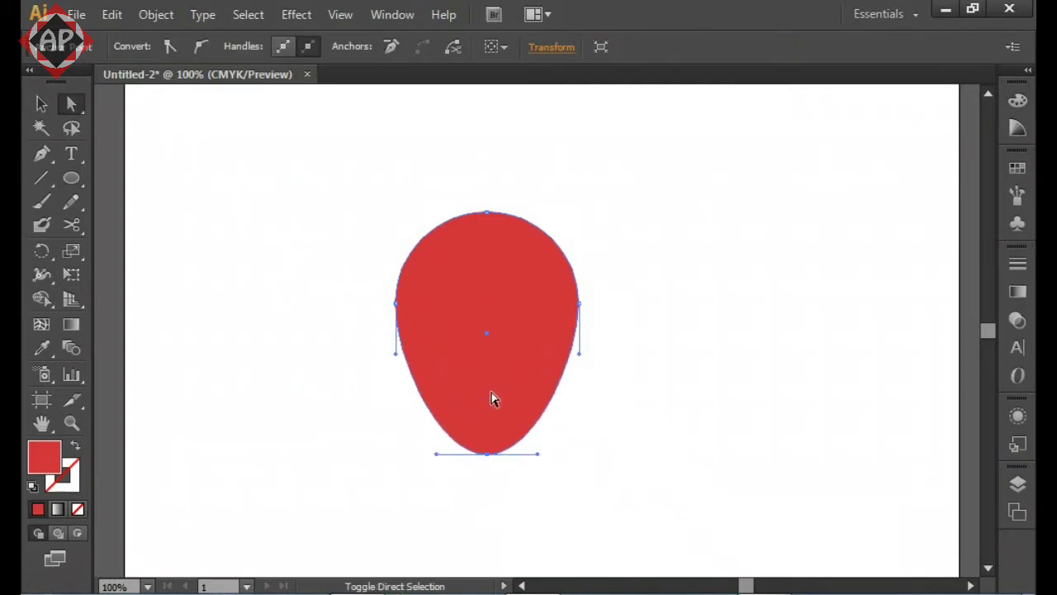
left_click(487, 215)
key("shift+Down")
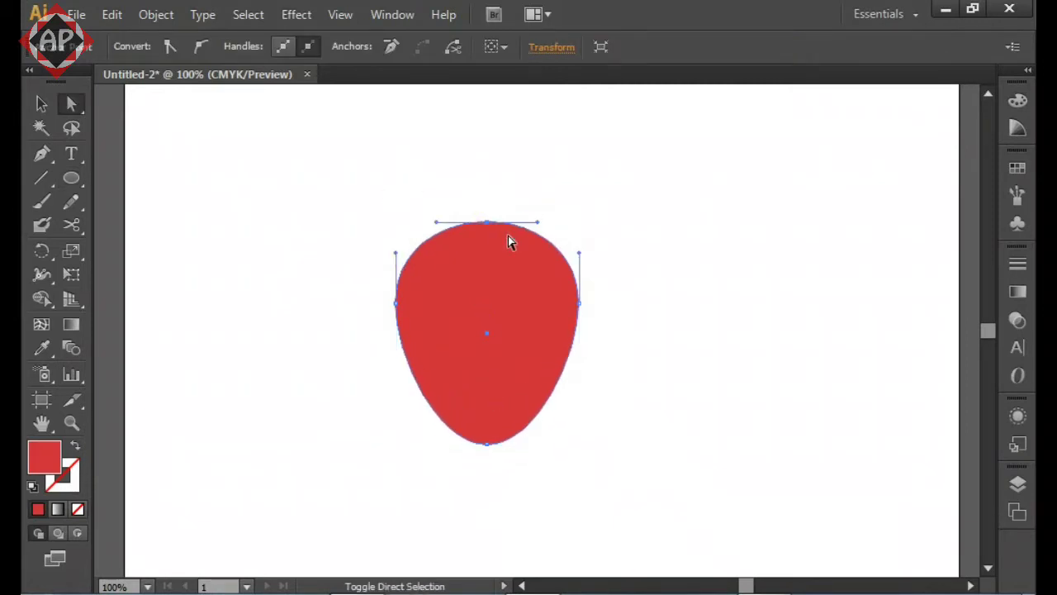
key("shift+Down")
left_click(487, 443, "shift")
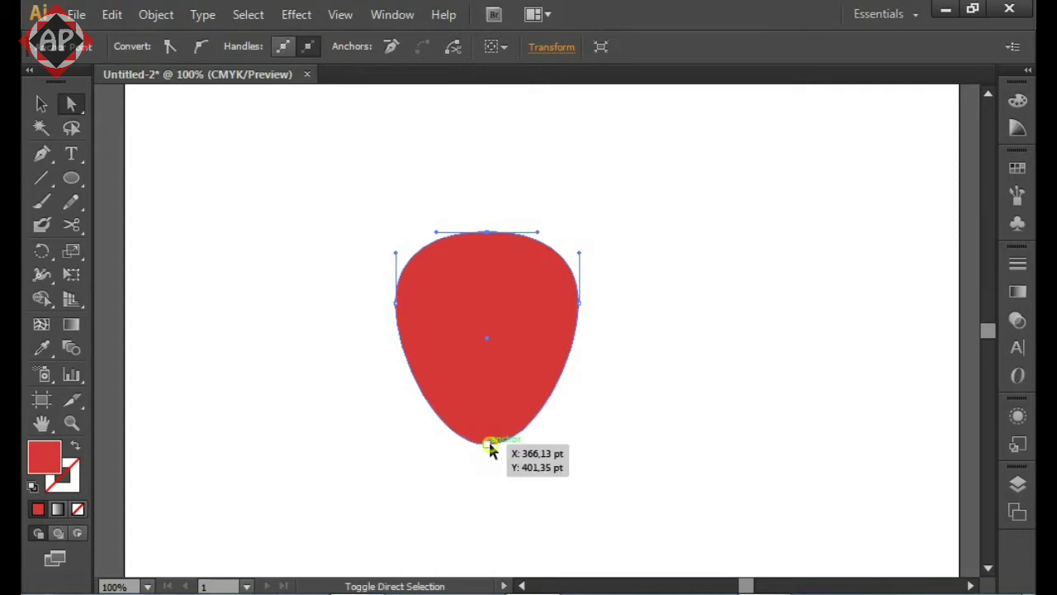
key("shift+Down")
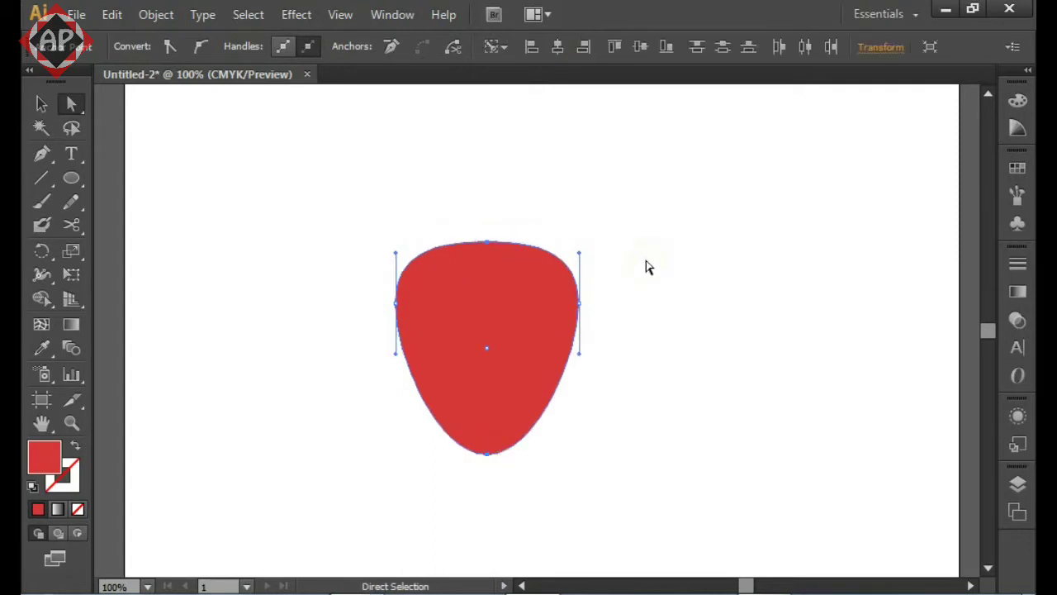
Move the strawberry body toward the view centre and zoom in on it
left_click(648, 266)
key("v")
left_click_drag(652, 273, 720, 382)
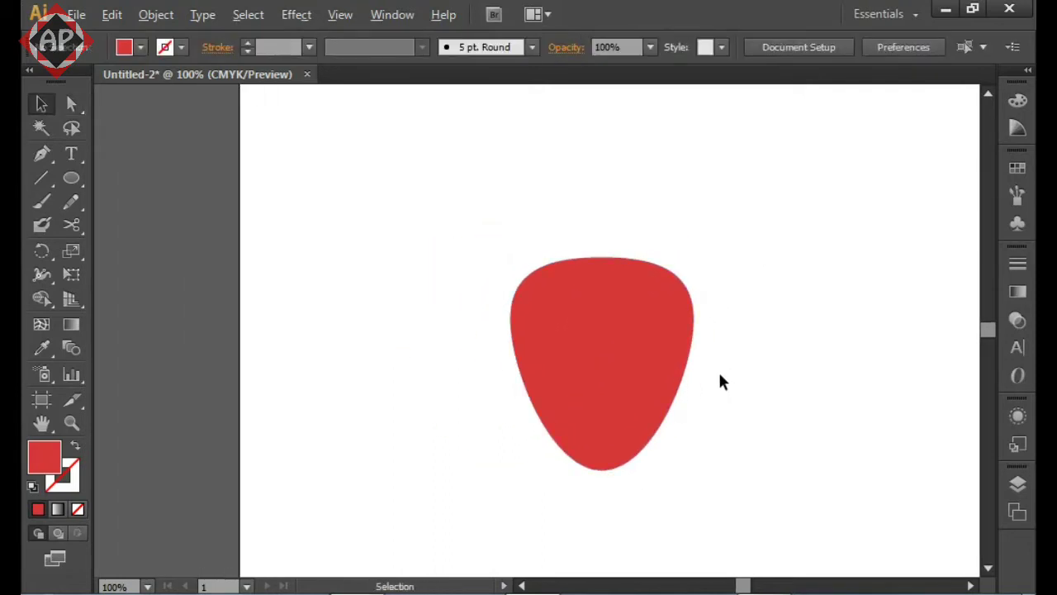
scroll(720, 382, "up", 1)
mouse_move(817, 262)
left_mouse_down()
mouse_move(794, 257)
mouse_move(844, 300)
left_mouse_up()
Draw a small ellipse beside the body and fill it pale pink #e57676
left_click(72, 179)
key("i")
double_click(52, 469)
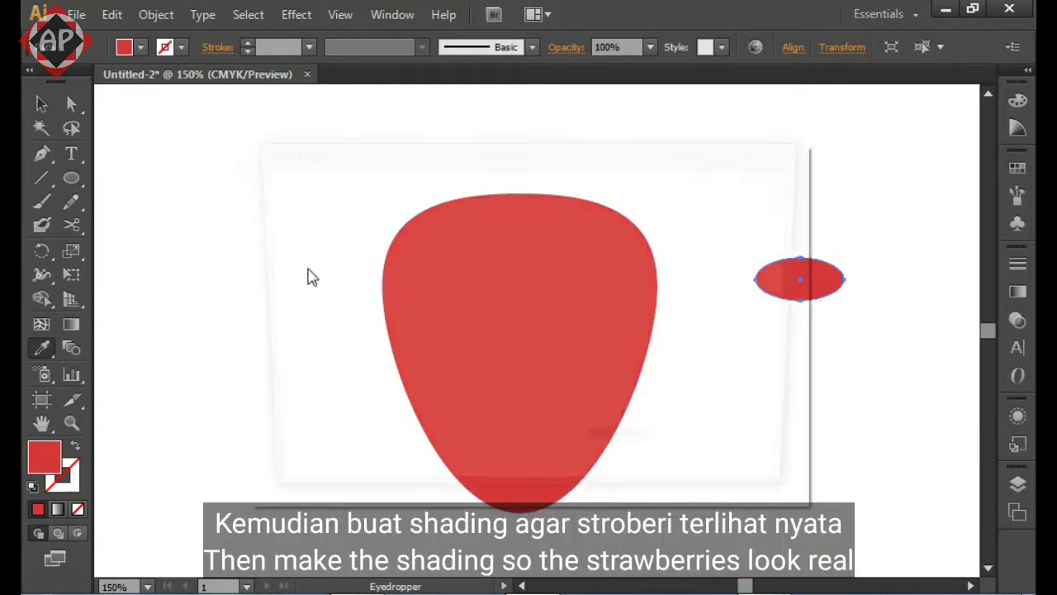
left_click_drag(420, 253, 393, 234)
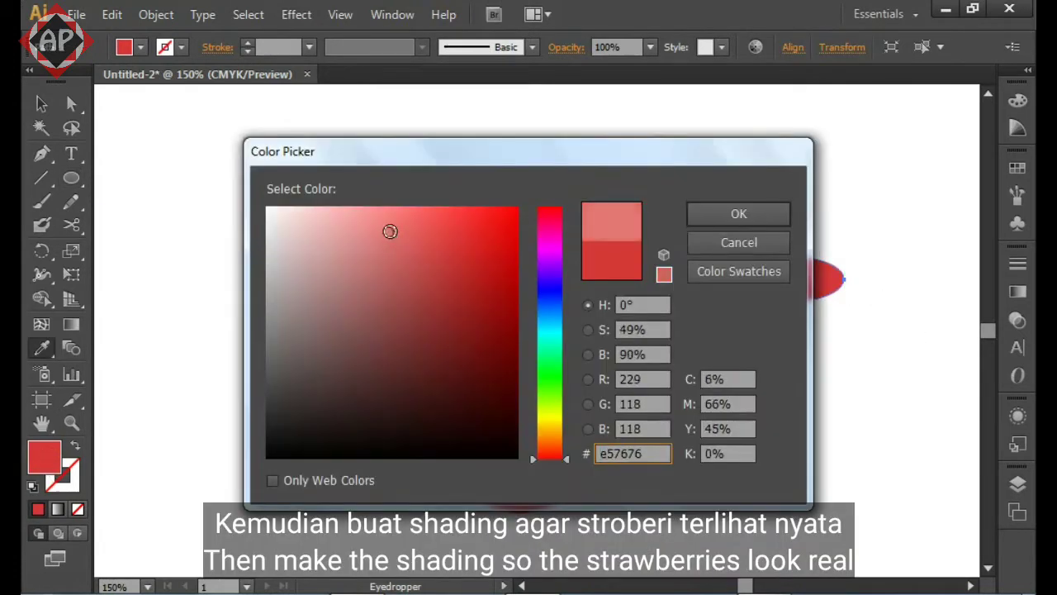
left_click(716, 216)
Place the pink ellipse on the body's upper right, tilted diagonally and enlarged
key("v")
mouse_move(814, 281)
left_mouse_down()
mouse_move(578, 268)
mouse_move(587, 314)
mouse_move(633, 308)
left_mouse_up()
key("r")
key("v")
left_click(741, 304)
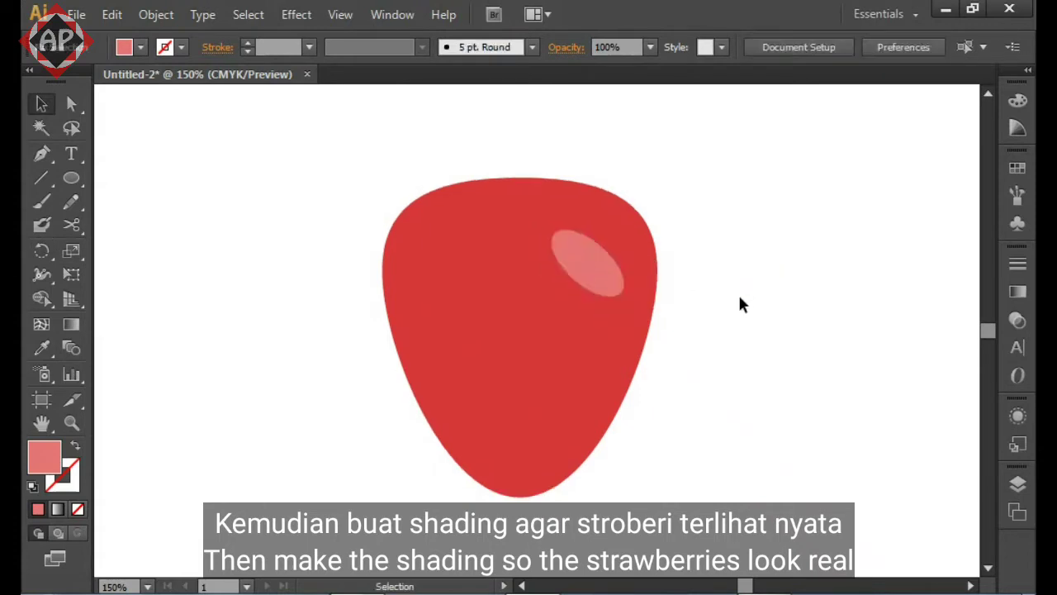
left_click_drag(602, 281, 605, 300)
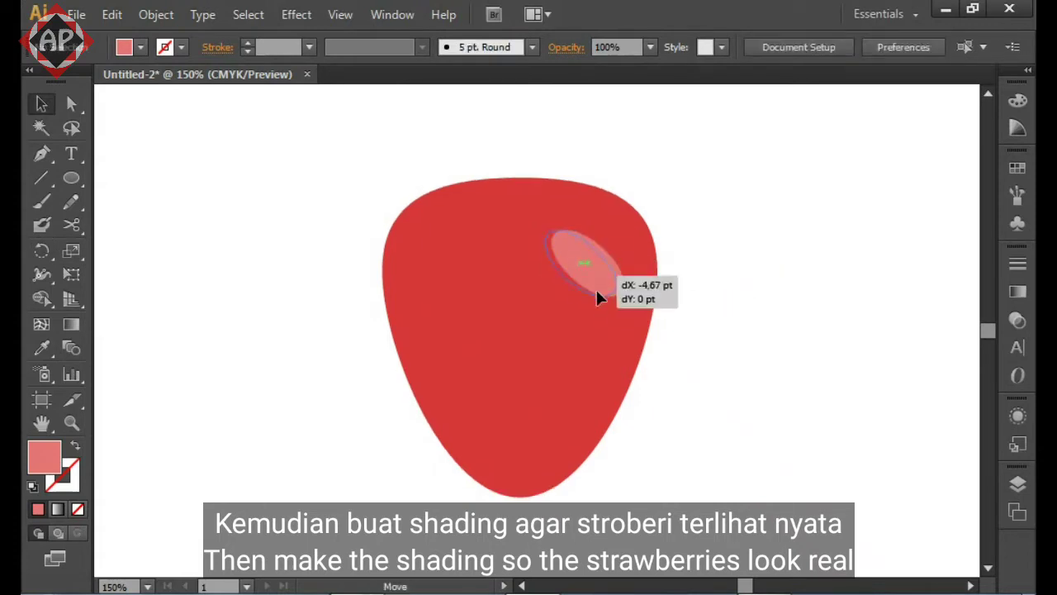
key("r")
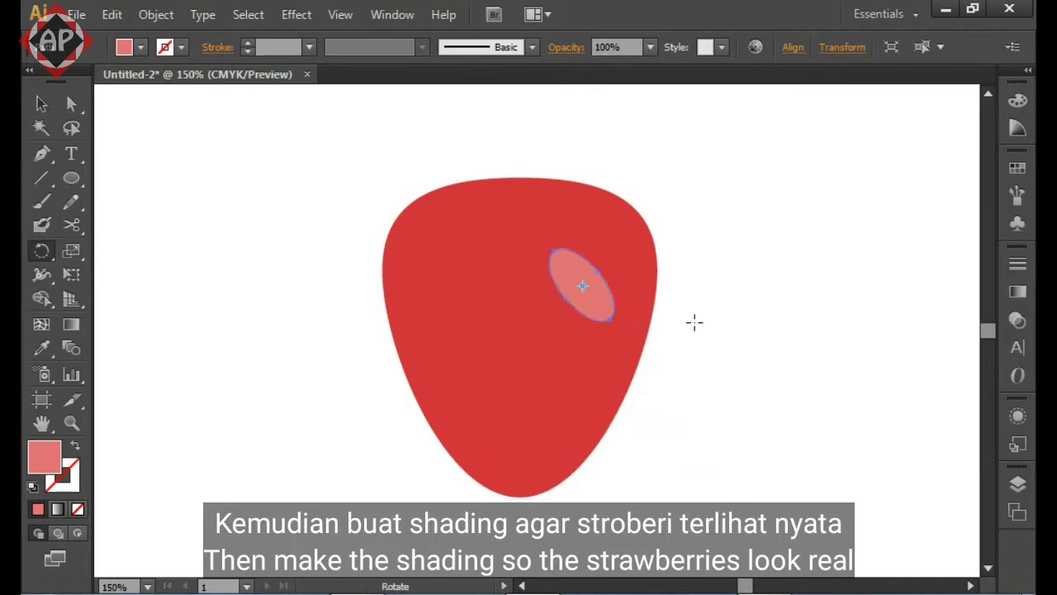
key("v")
left_click(708, 328)
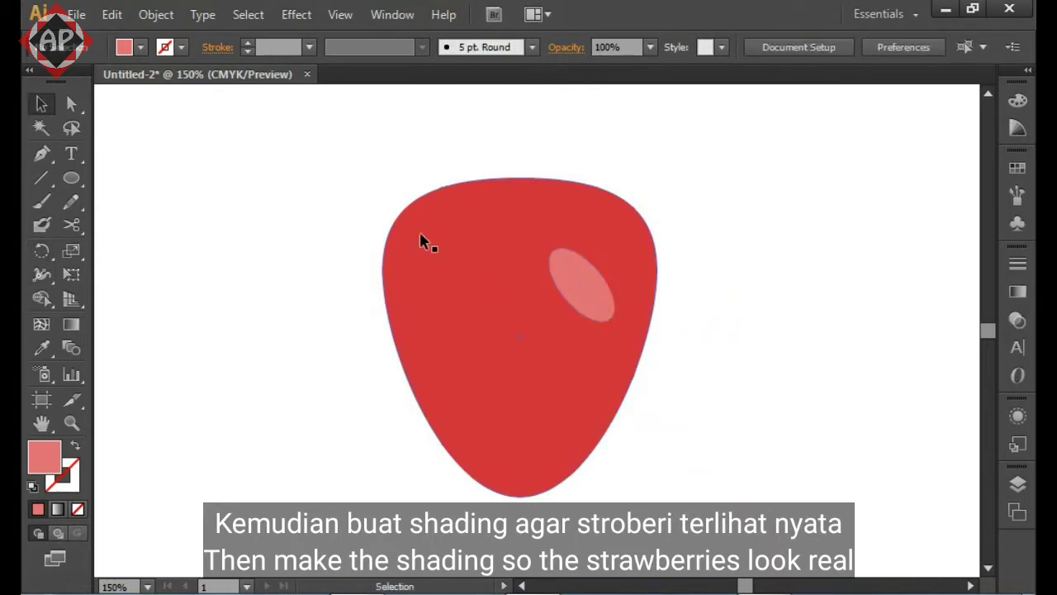
key("p")
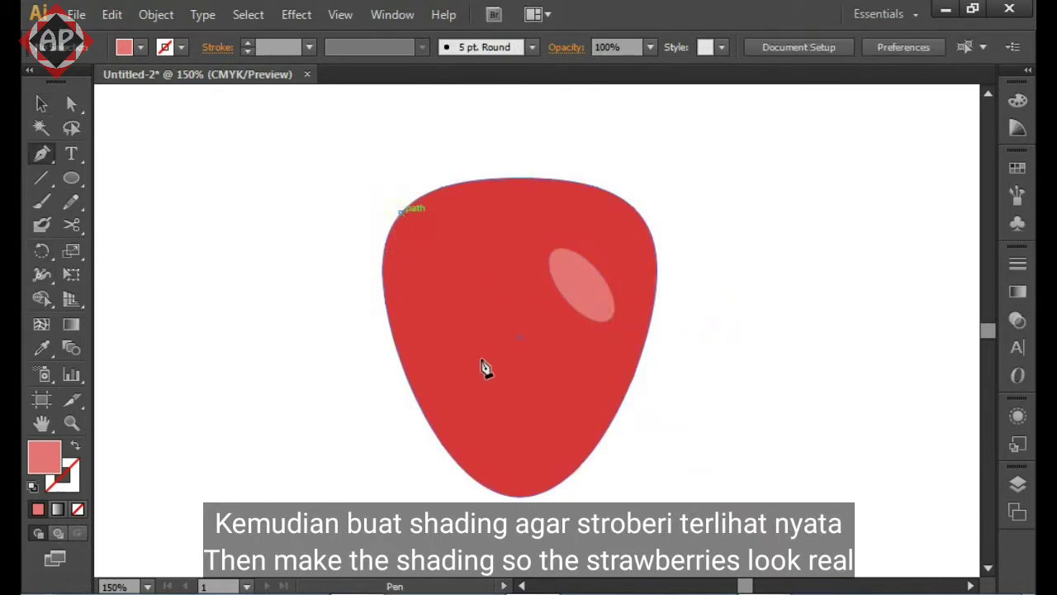
Draw a closed shading shape along the body's left side and bottom, extending outside its edge
mouse_move(505, 413)
left_mouse_down()
mouse_move(509, 424)
mouse_move(523, 411)
mouse_move(578, 415)
left_mouse_up()
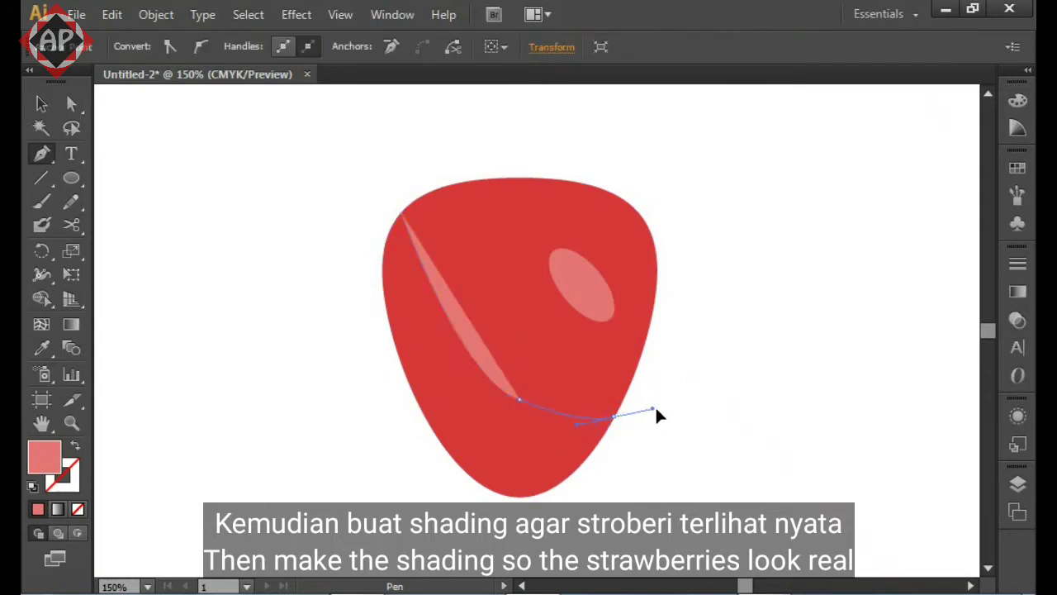
left_click(615, 417)
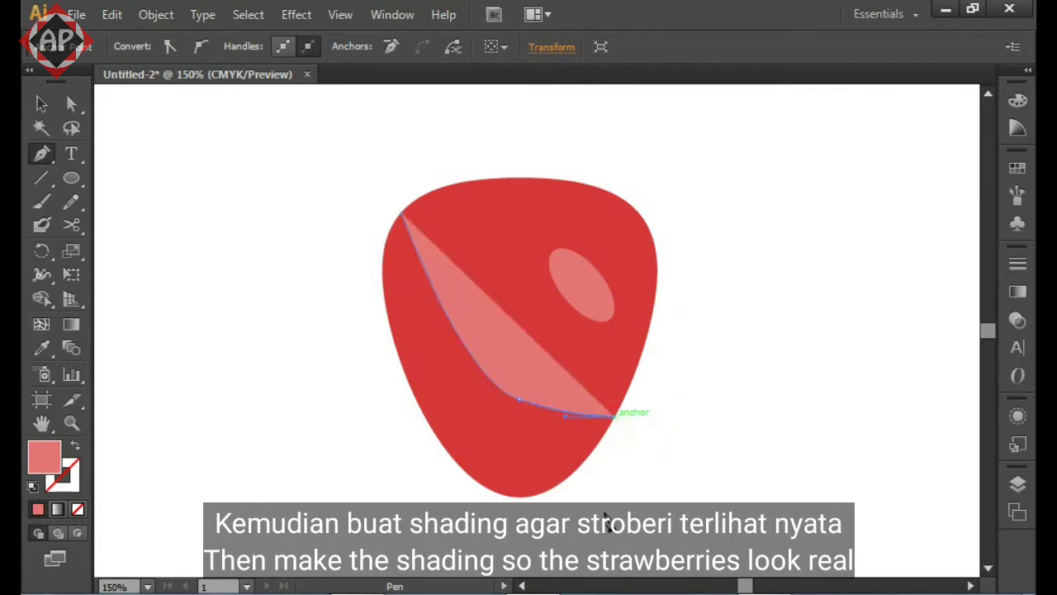
left_click(588, 574)
left_click(364, 424)
left_click(328, 320)
left_click(361, 248)
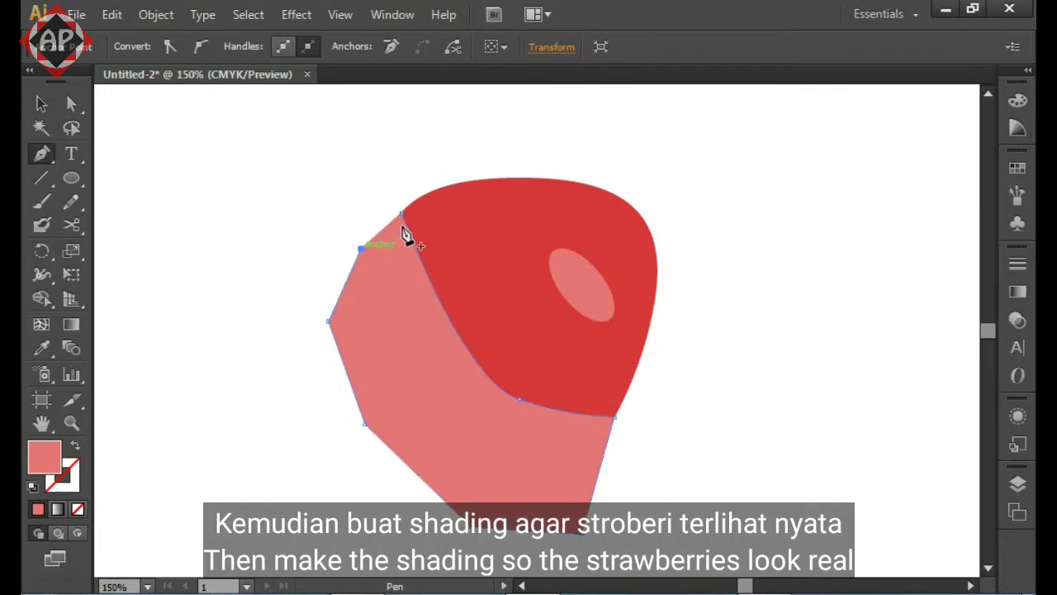
left_click_drag(402, 213, 431, 226)
Split the shading shape with the body using Shape Builder and delete the piece outside
key("v")
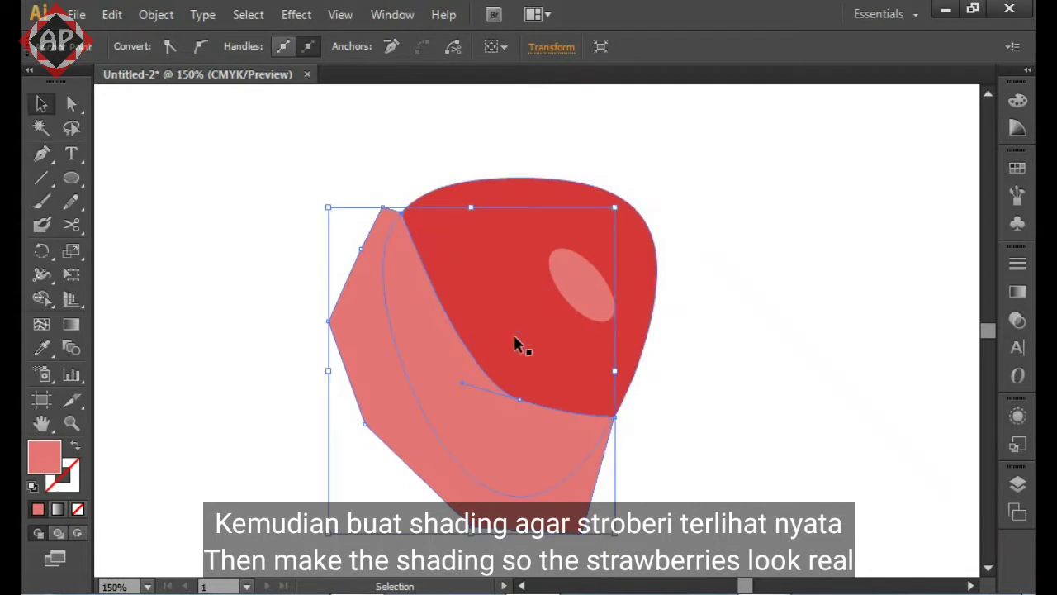
left_click(514, 345, "shift")
left_click(43, 301)
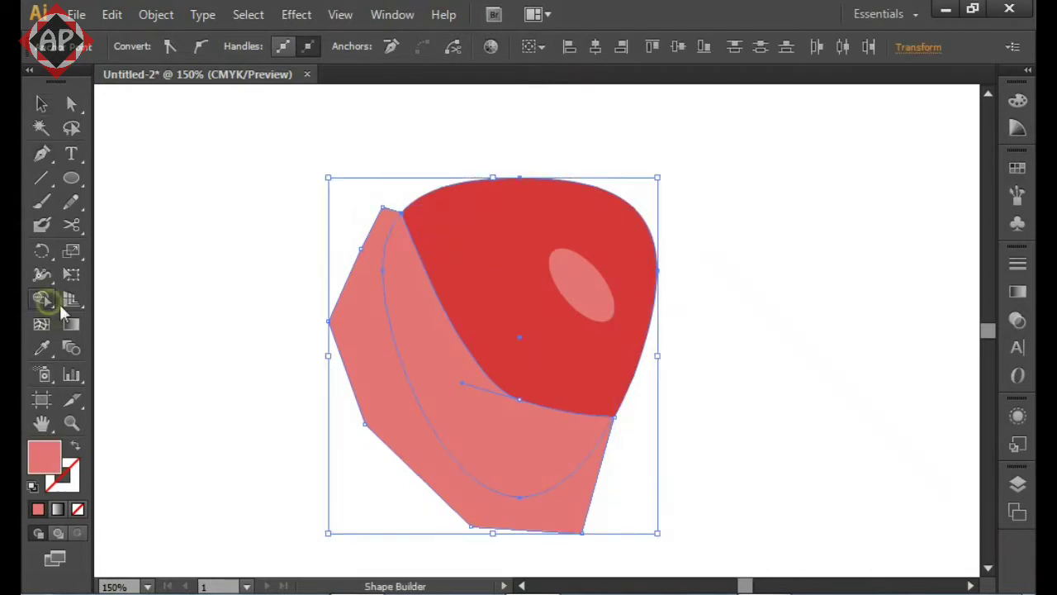
left_click(366, 372)
key("v")
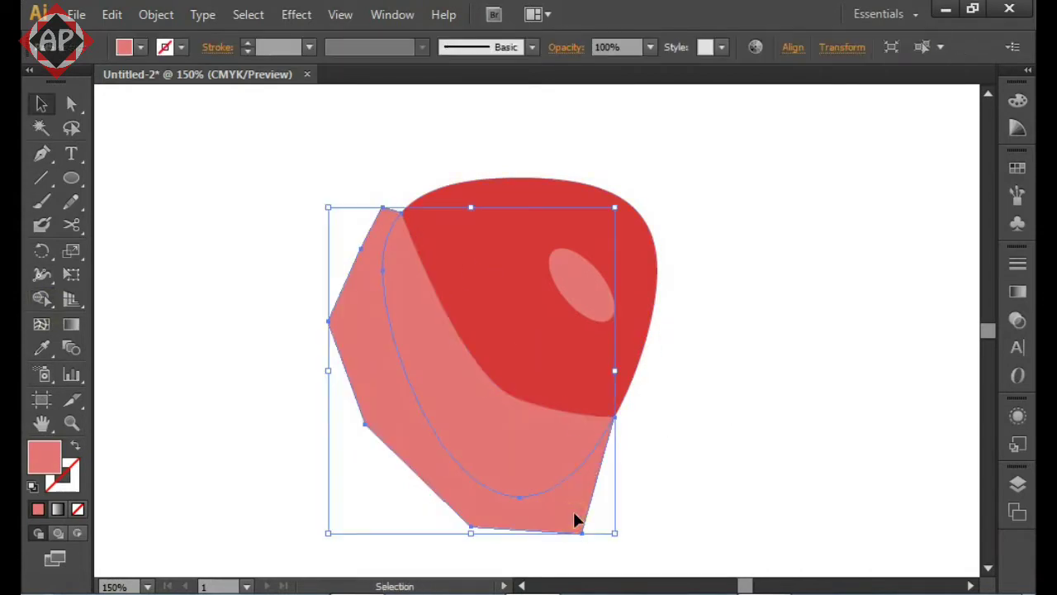
key("Delete")
left_click(487, 447)
key("i")
left_click(538, 353)
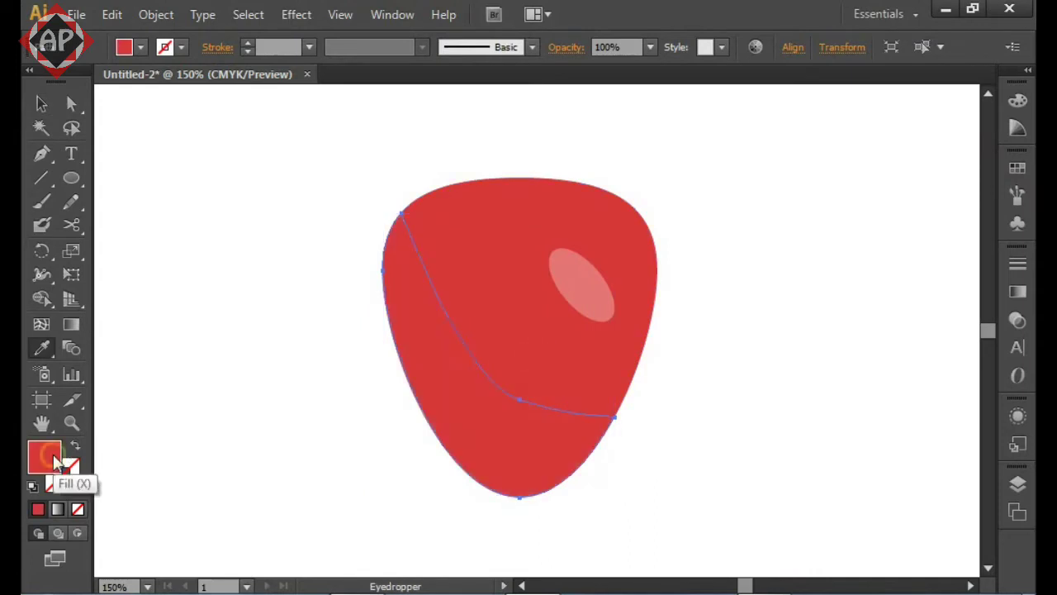
Fill the inner shading piece with dark red #aa2222
double_click(44, 456)
left_click_drag(446, 292, 475, 310)
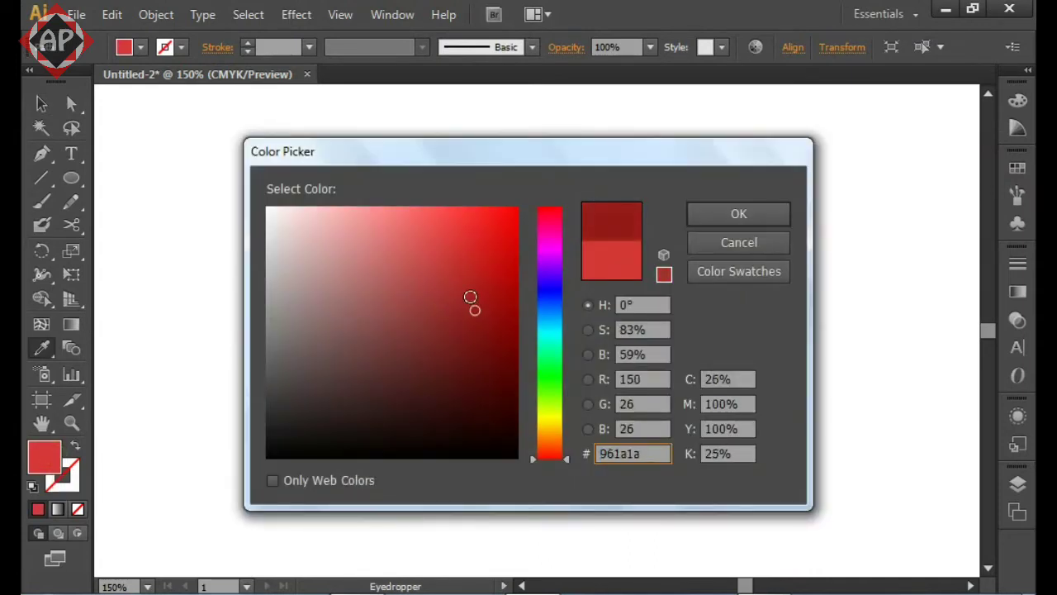
left_click(469, 289)
left_click(738, 214)
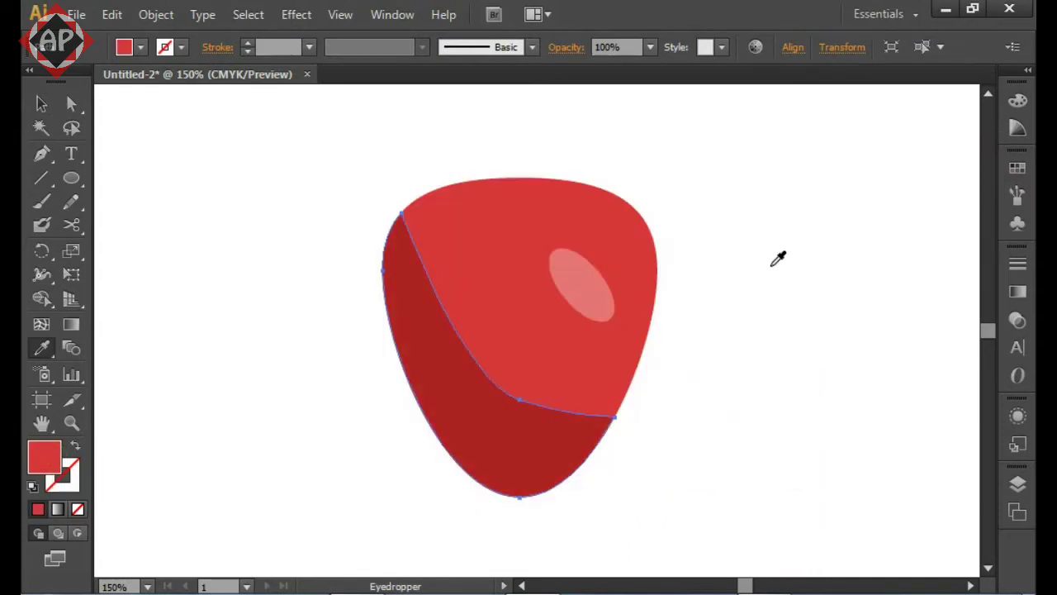
key("v")
left_click(764, 263)
Drag the shadow's anchor handles to smooth its bend and lower curve
key("a")
left_click(516, 403)
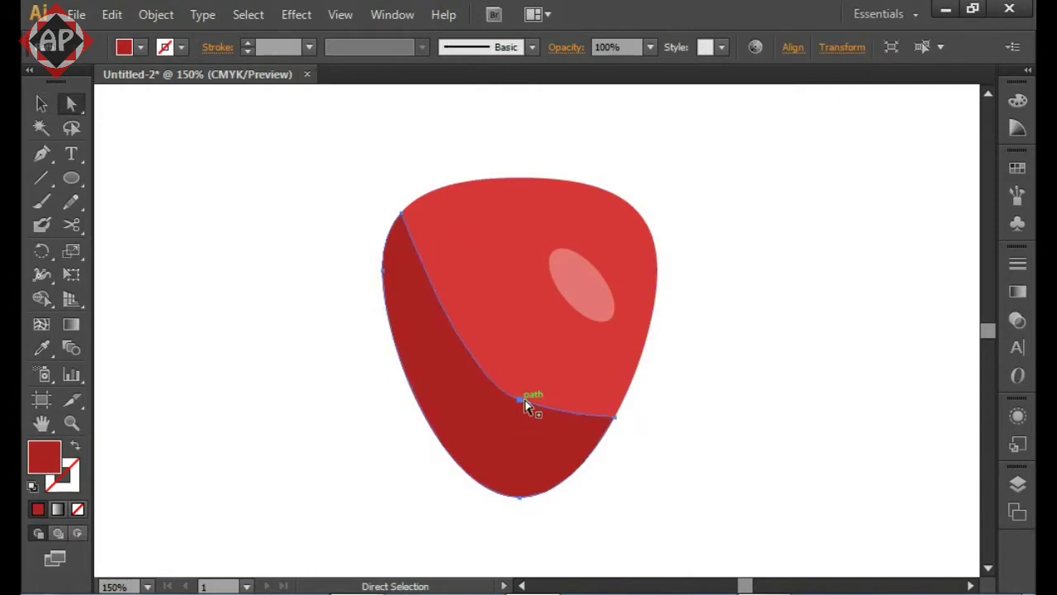
left_click(518, 399)
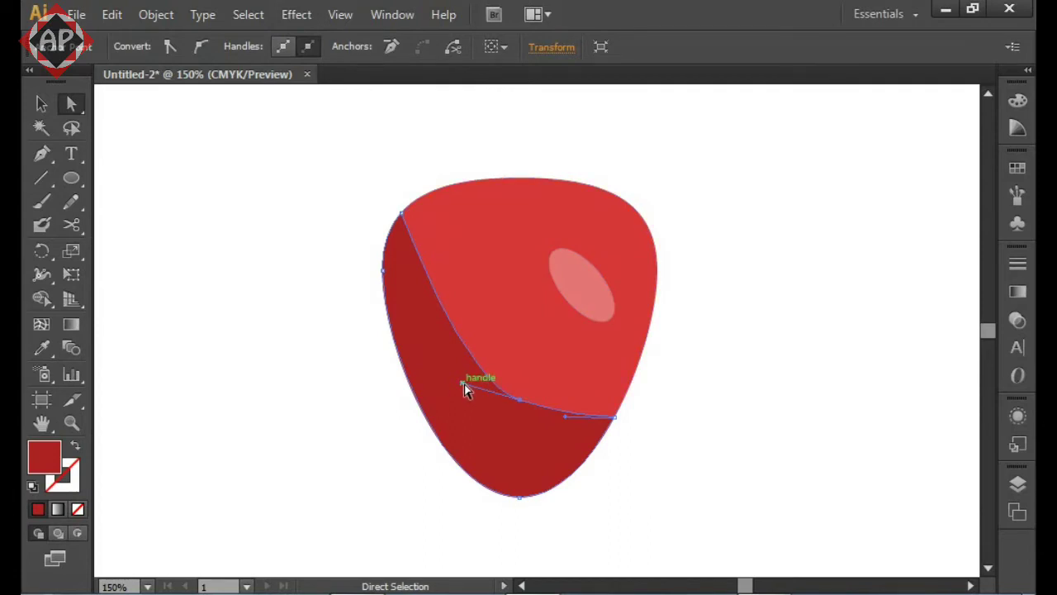
left_click_drag(464, 385, 460, 375)
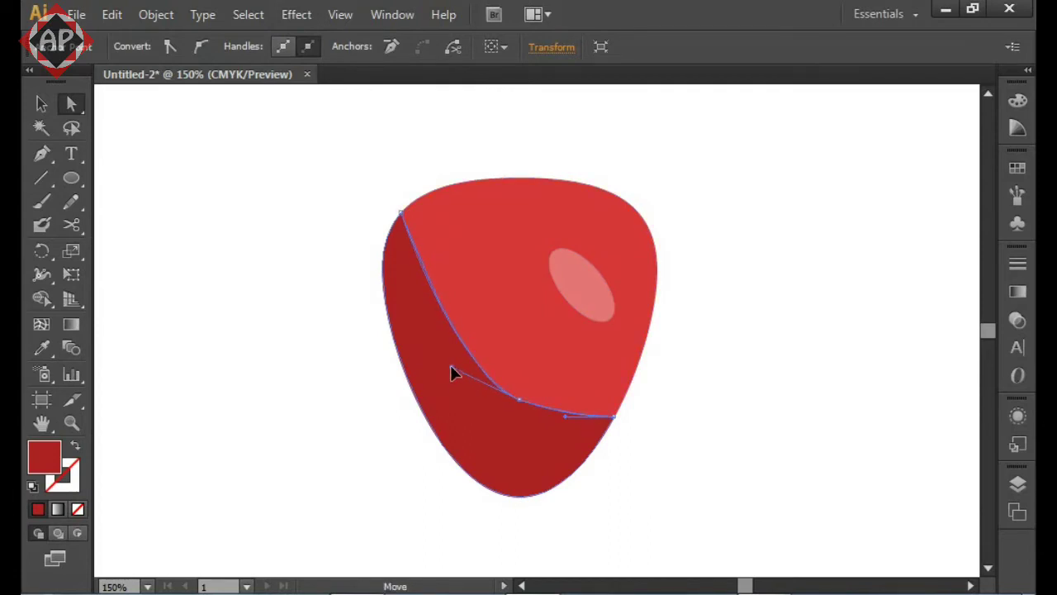
left_click_drag(564, 418, 566, 432)
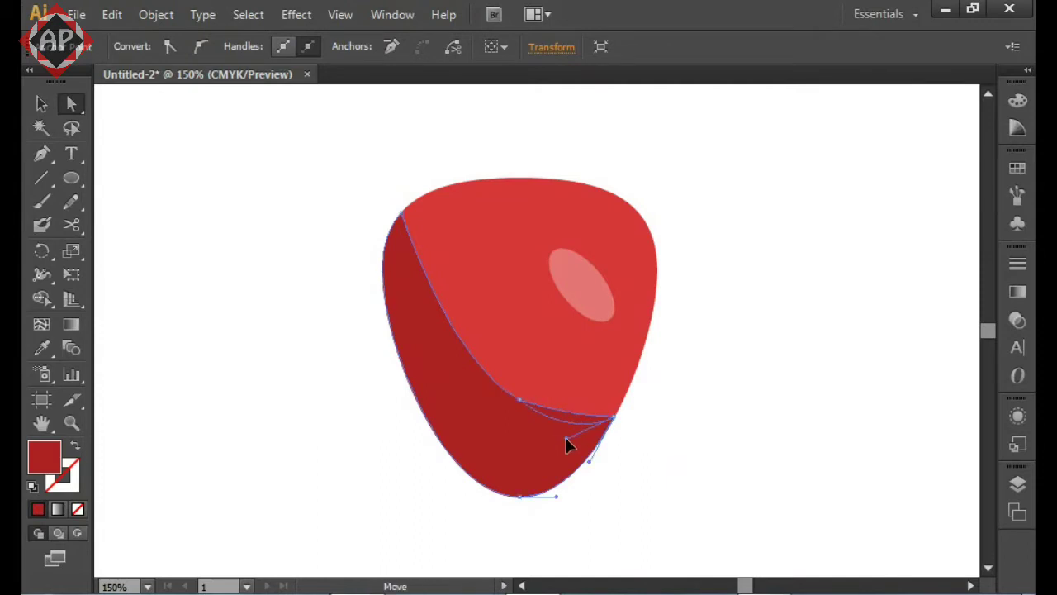
left_click(703, 383)
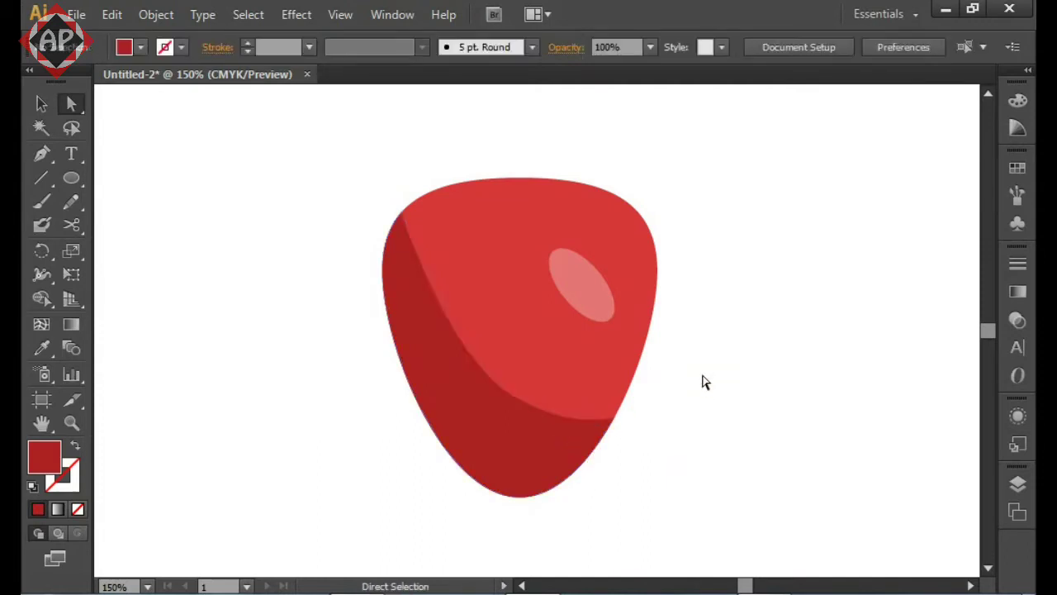
Rotate the pink highlight upright, enlarge it, and set it against the body's upper right edge
key("v")
left_click(608, 291)
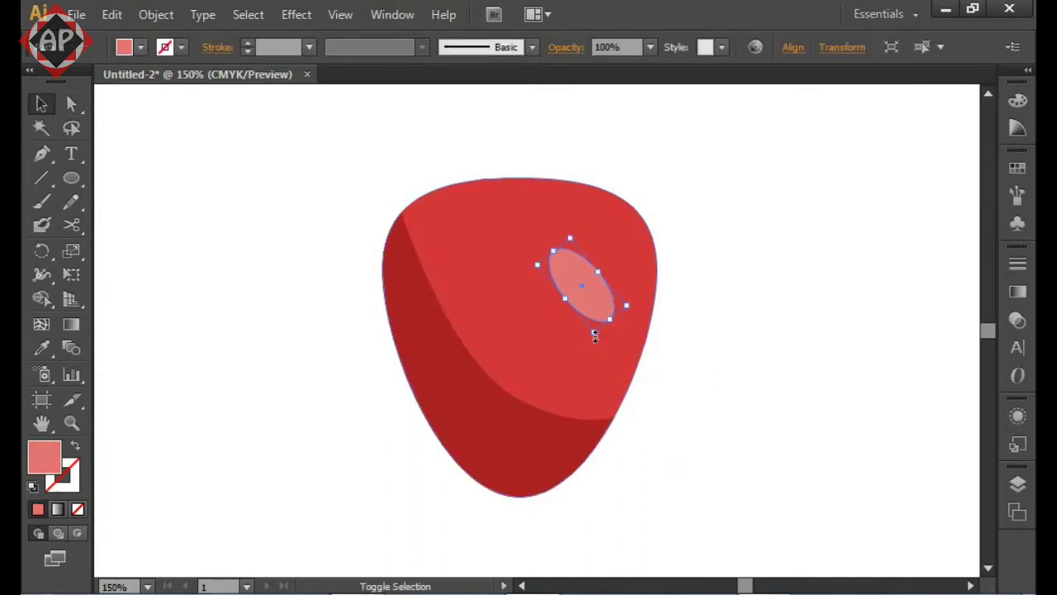
left_click_drag(595, 335, 593, 365)
key("ctrl+z")
key("r")
mouse_move(583, 251)
left_mouse_down()
mouse_move(610, 226)
mouse_move(621, 238)
left_mouse_up()
key("v")
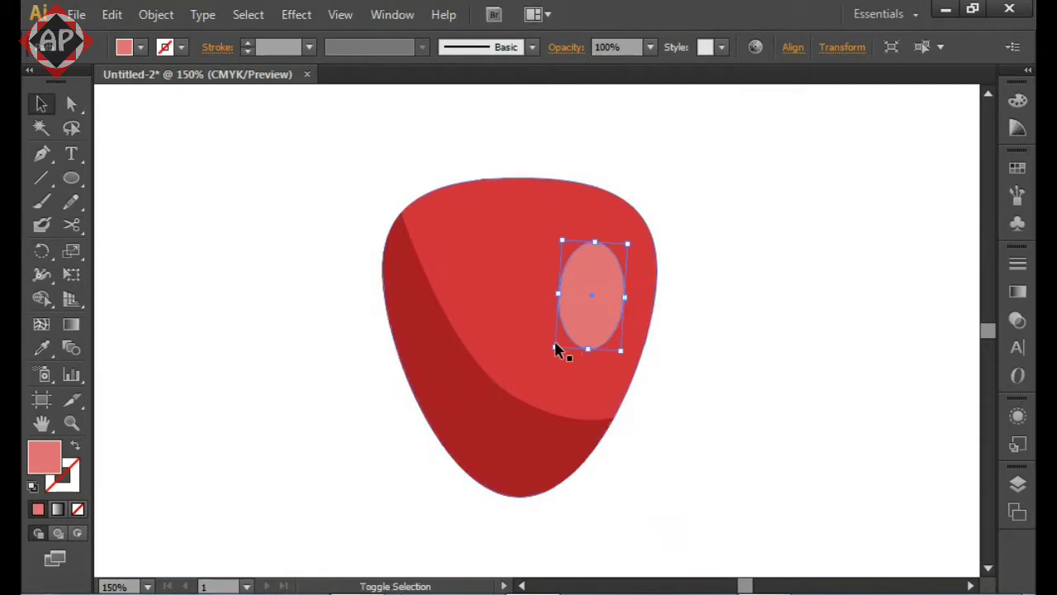
left_click_drag(554, 348, 548, 356)
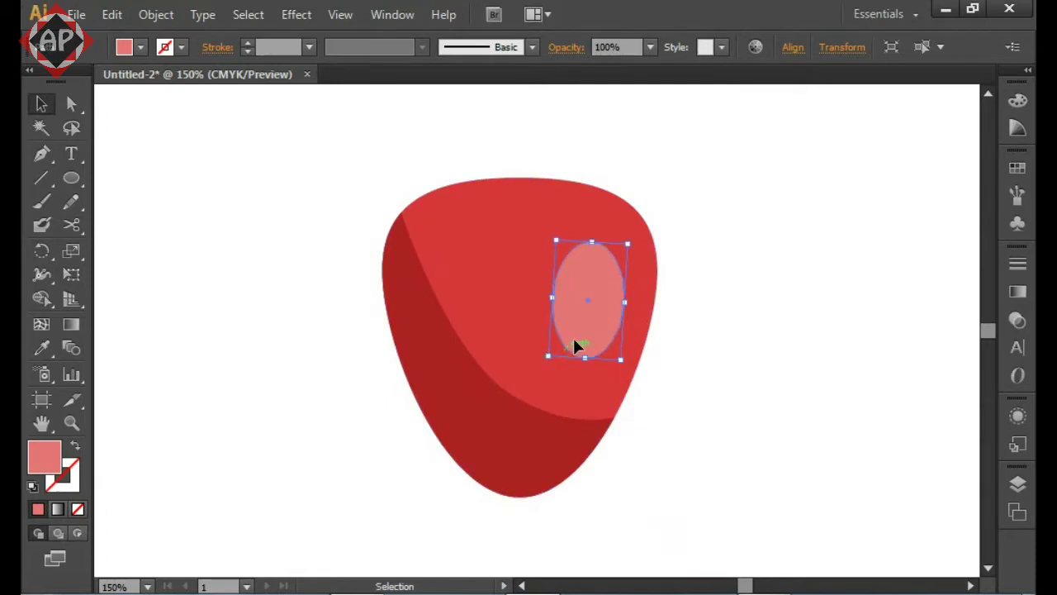
left_click_drag(599, 317, 626, 306)
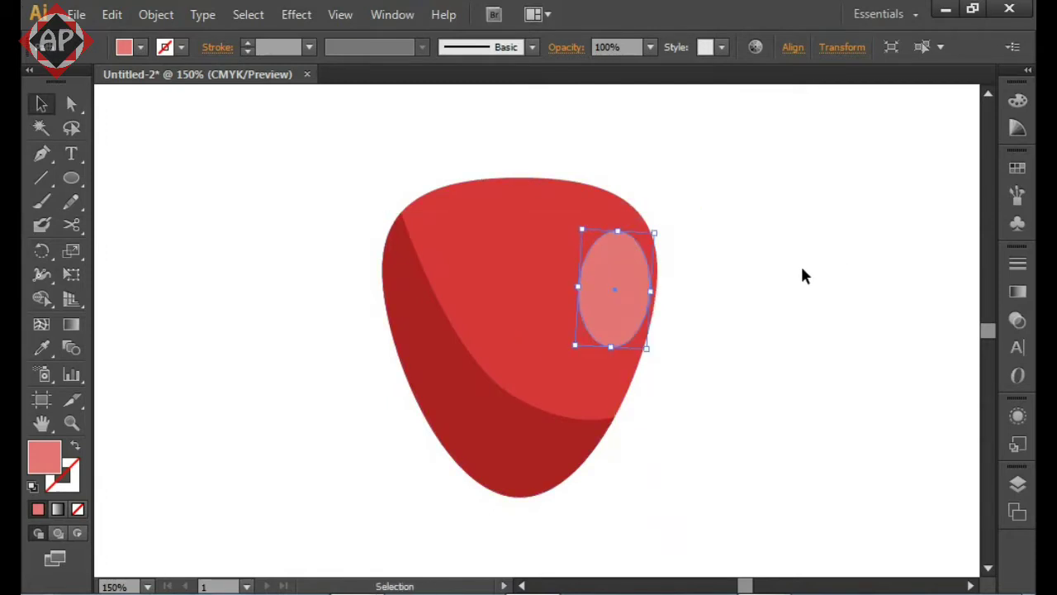
left_click(808, 291)
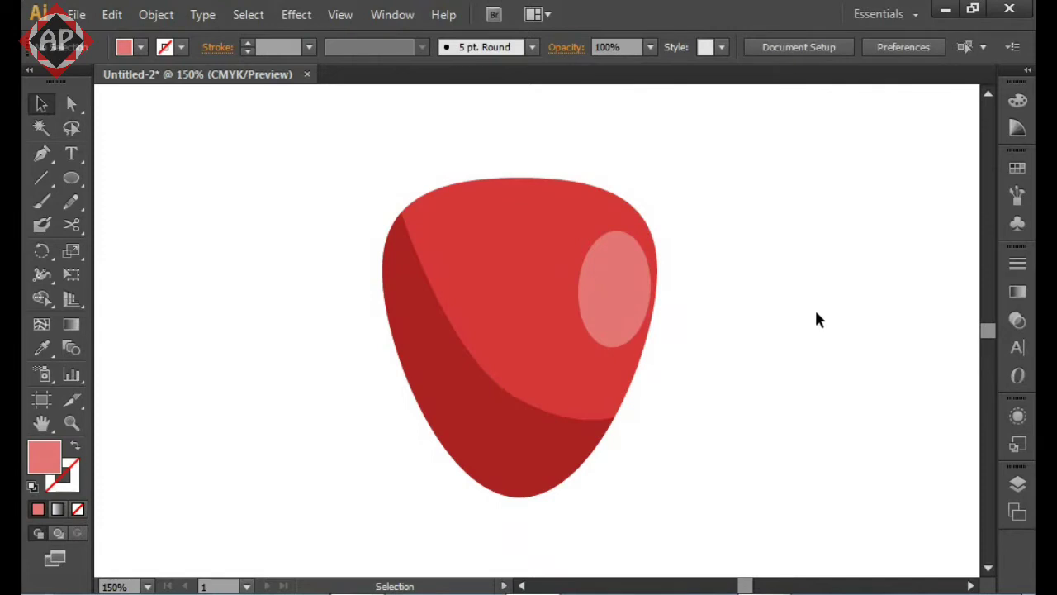
left_click_drag(626, 304, 625, 297)
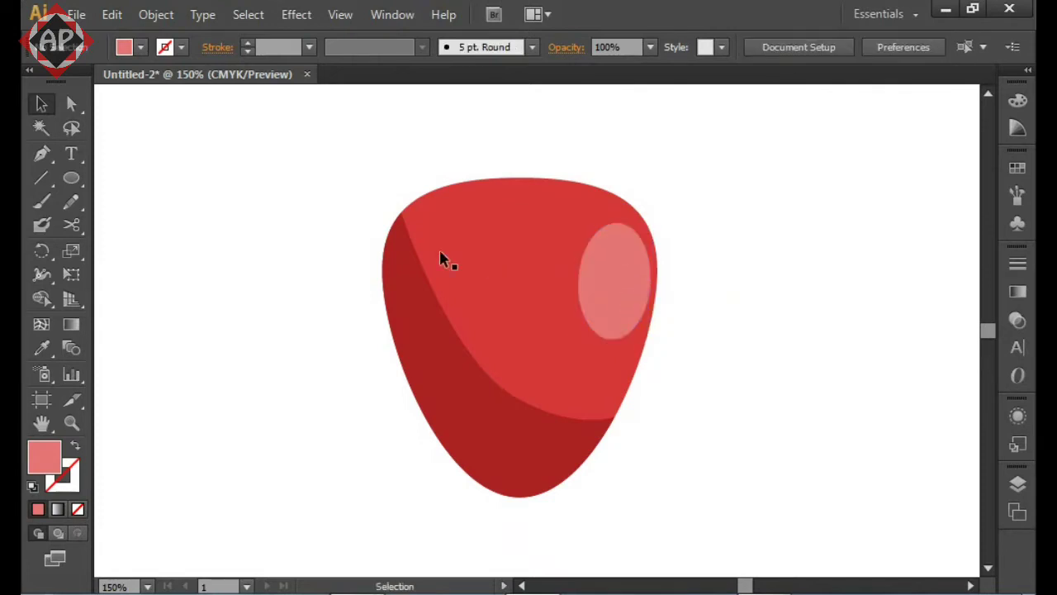
Shift the artwork left and draw a new ellipse to the right of the body
key("a")
key("v")
left_click_drag(702, 281, 587, 287)
left_click(78, 178)
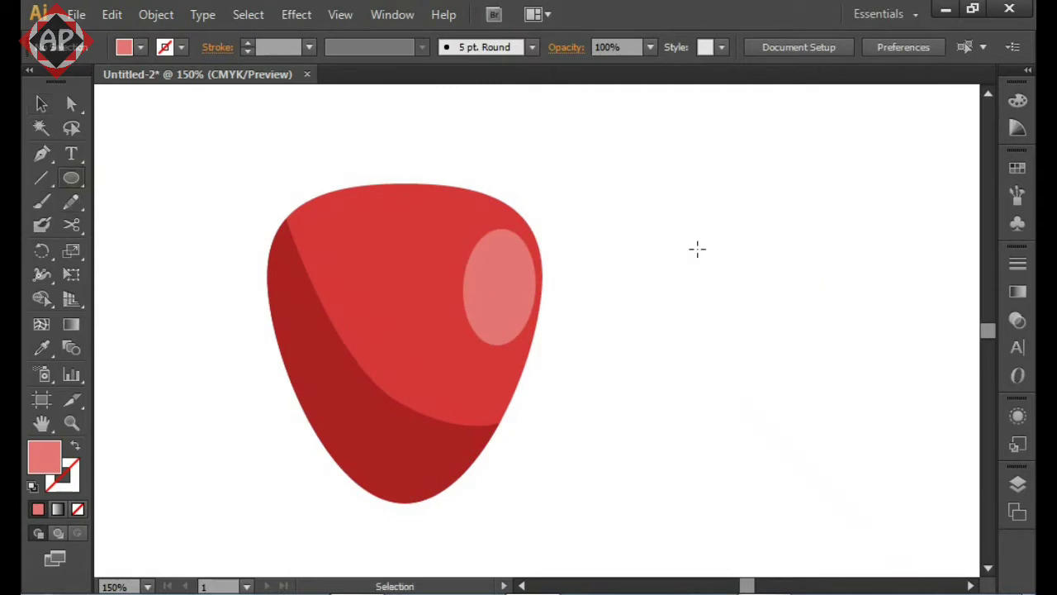
left_click_drag(789, 261, 864, 373)
key("v")
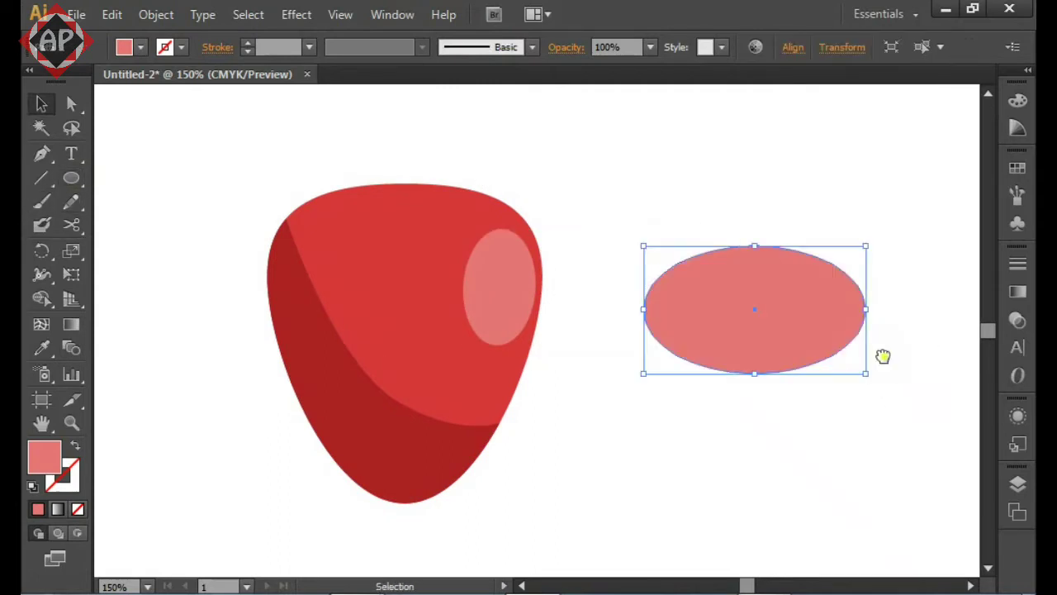
left_click_drag(821, 327, 764, 371)
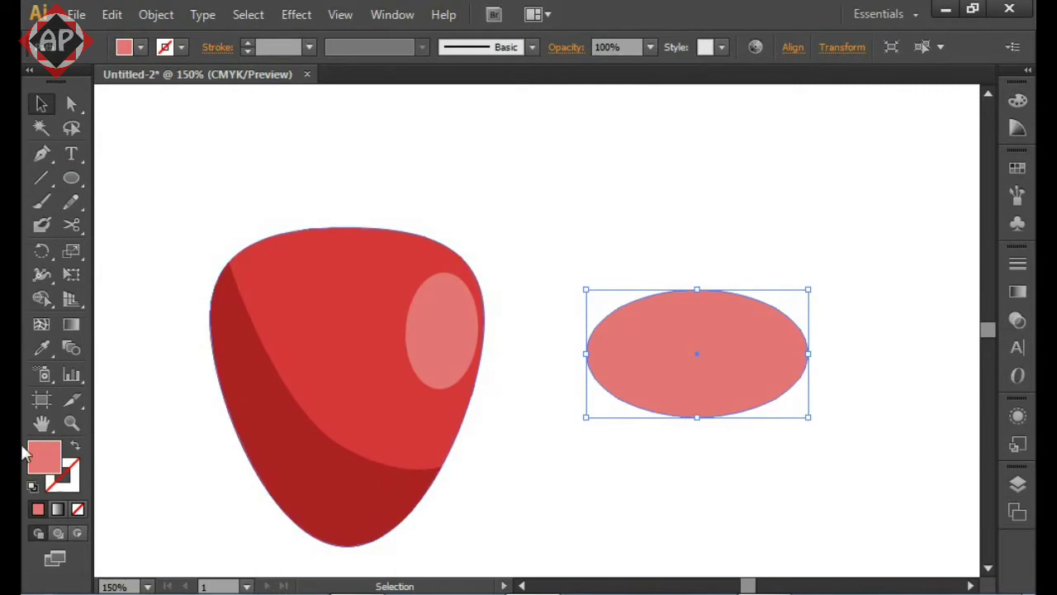
Fill the new ellipse with a deep green and move it higher
double_click(37, 469)
left_click(549, 360)
left_click(549, 377)
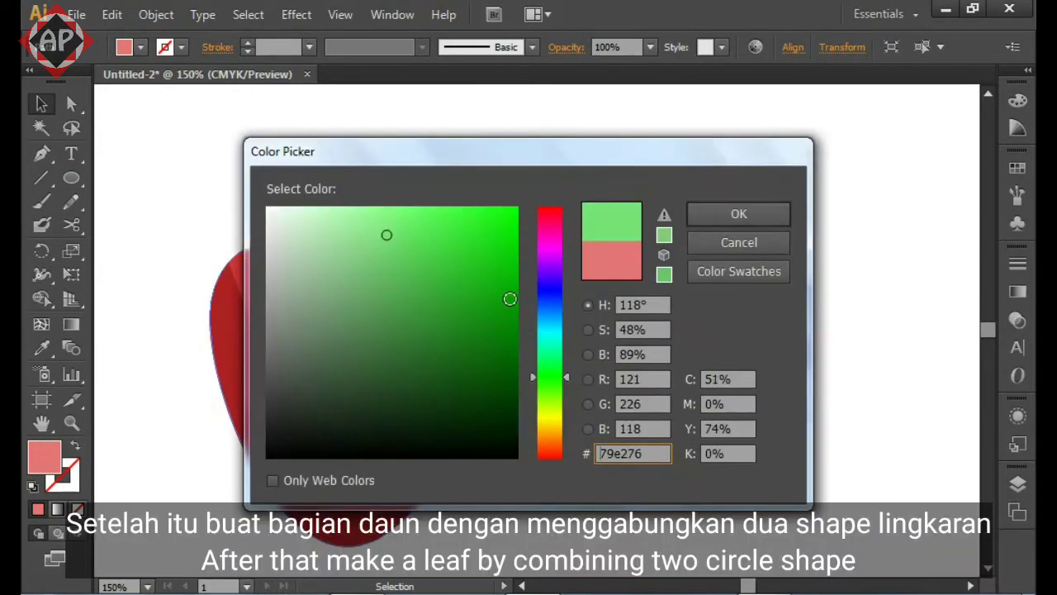
left_click(491, 304)
left_click_drag(490, 305, 458, 309)
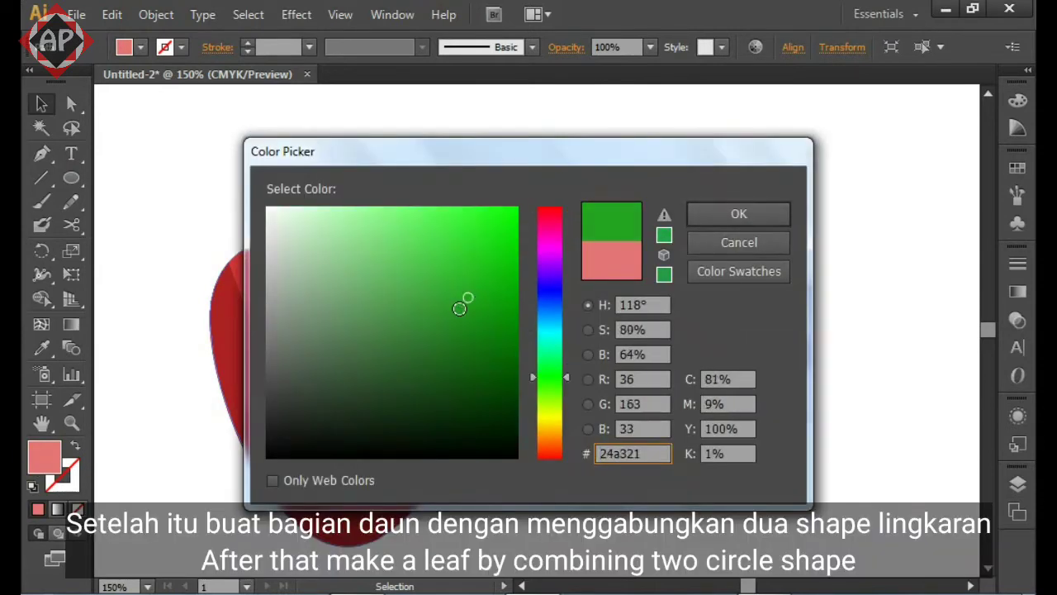
left_click(729, 220)
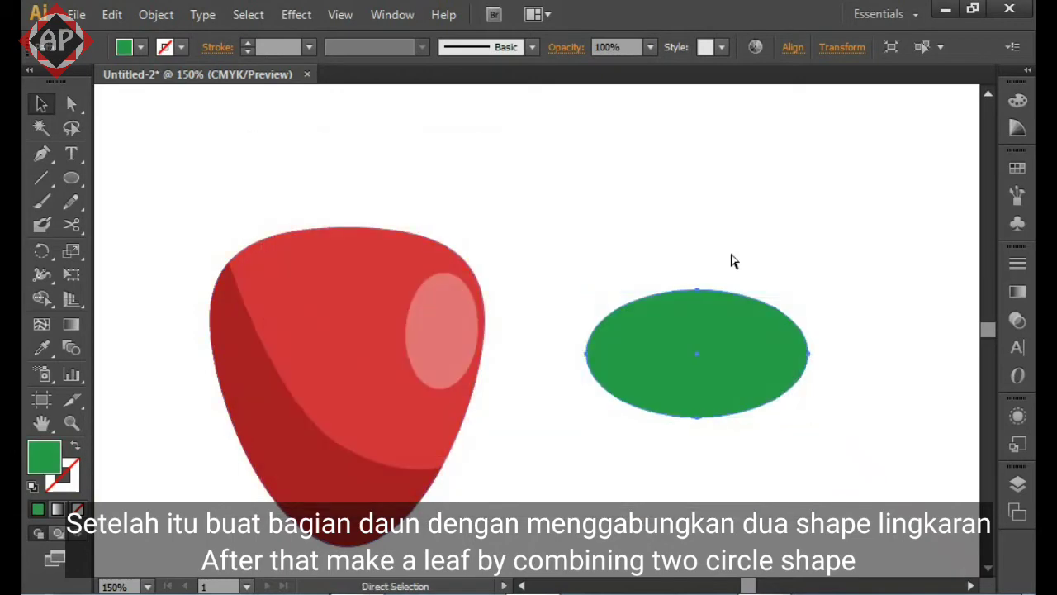
left_click_drag(725, 360, 720, 296)
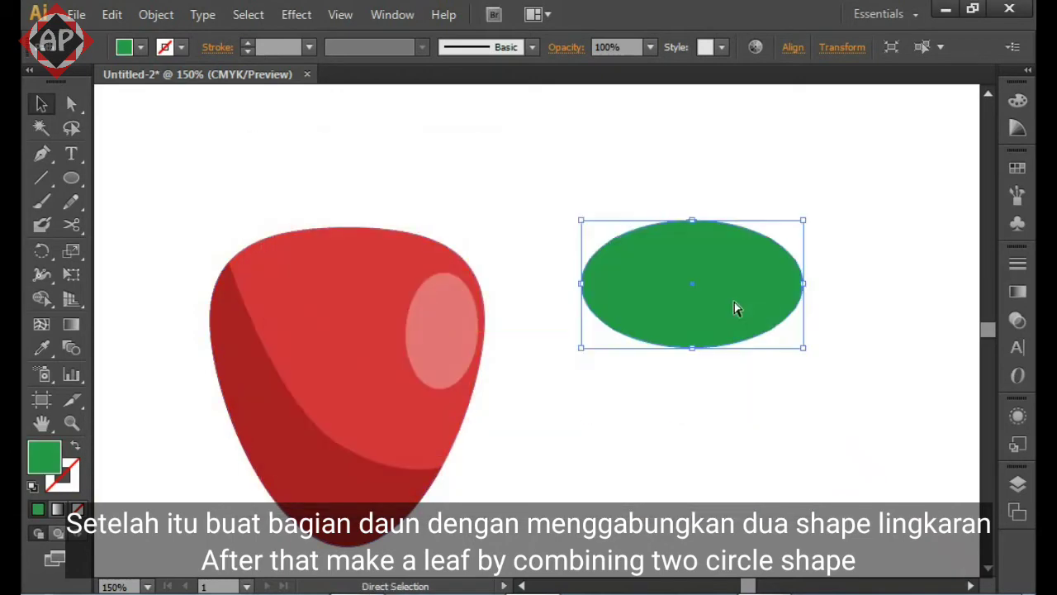
Copy the green ellipse and stack the pasted copy slightly below the original
key("ctrl+c")
key("ctrl+v")
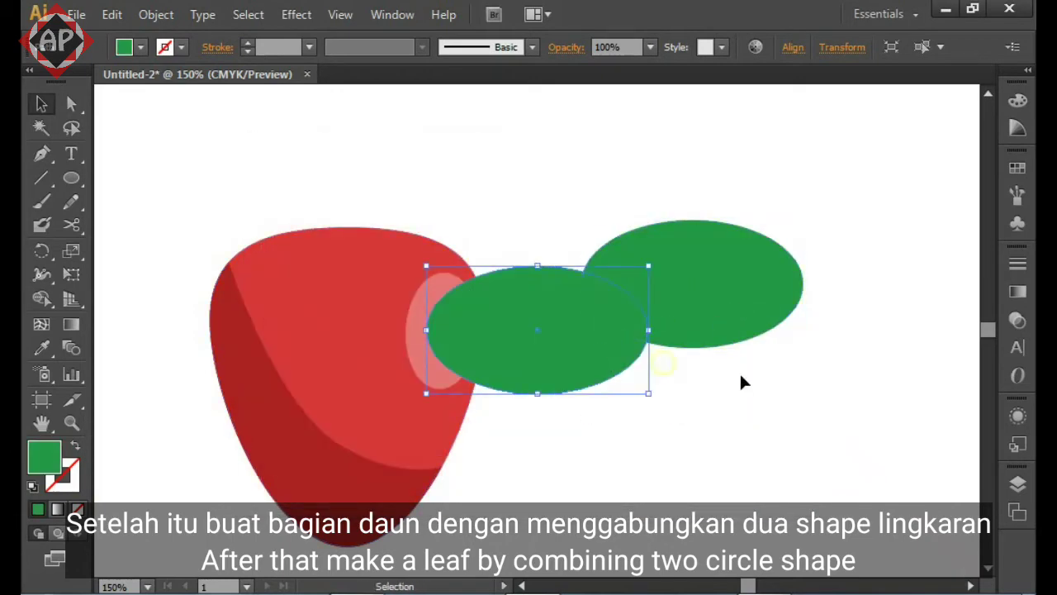
mouse_move(611, 349)
left_mouse_down()
mouse_move(780, 383)
mouse_move(754, 301)
mouse_move(731, 314)
left_mouse_up()
key("shift+Down")
key("shift+Down")
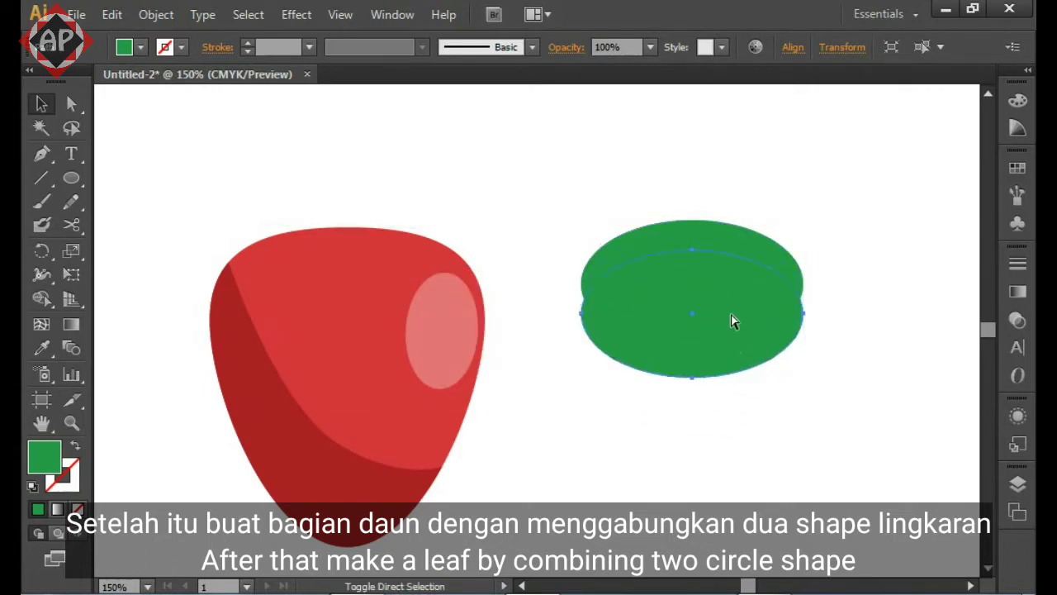
key("shift+Down")
key("shift+Down")
key("shift+Down")
key("shift+Up")
key("shift+Up")
Select both green ellipses and stretch them to about 202.67 pt wide and taller
left_click(698, 268, "shift")
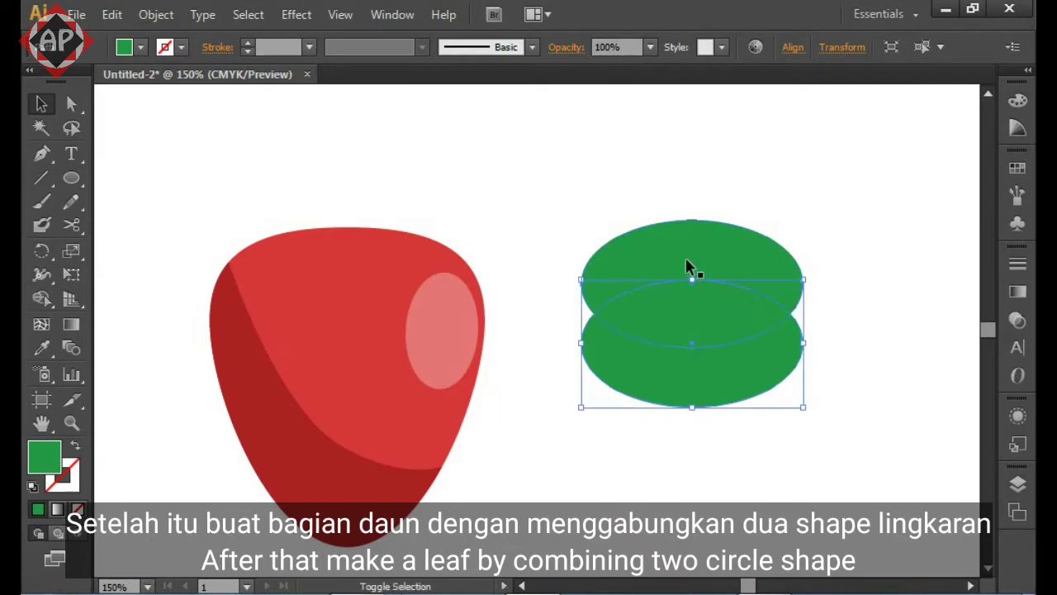
left_click_drag(804, 313, 882, 311)
left_click_drag(732, 405, 737, 468)
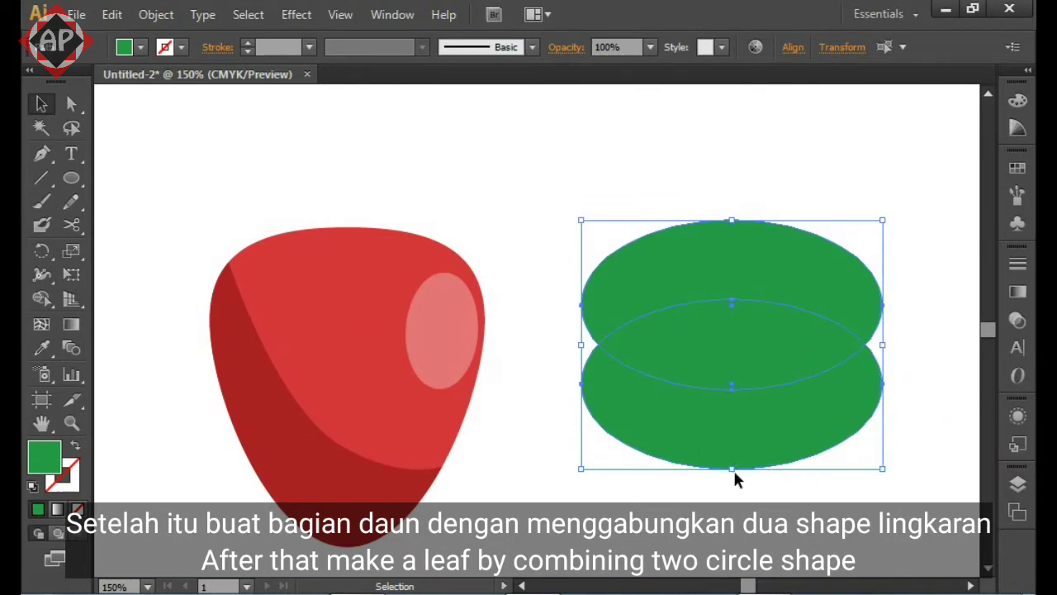
left_click_drag(732, 468, 732, 475)
Split the ellipses with Shape Builder and delete both crescents, keeping the lens-shaped leaf
key("shift+m")
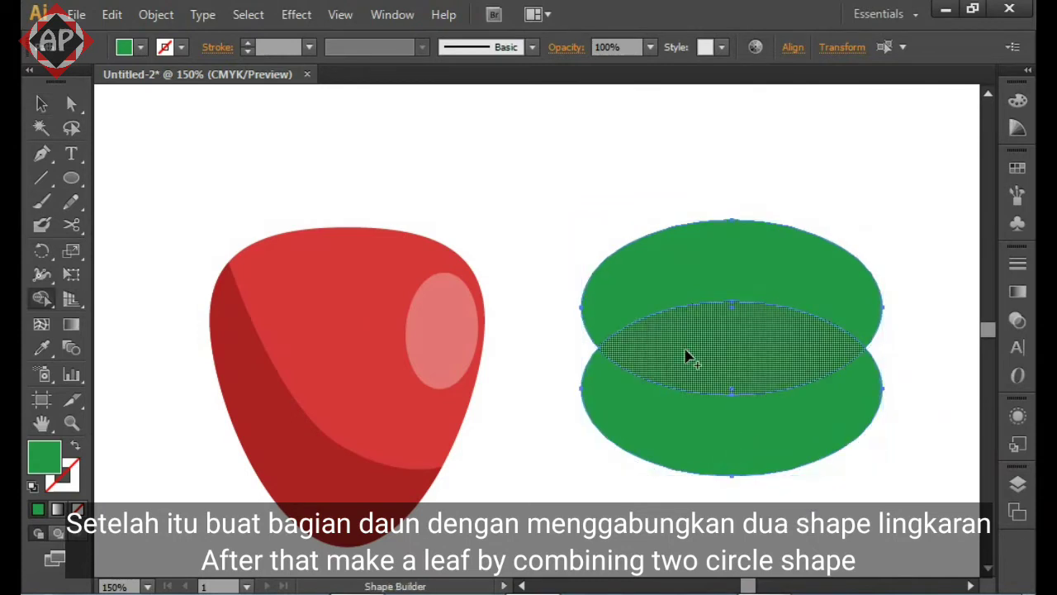
left_click(688, 355)
left_click(767, 280)
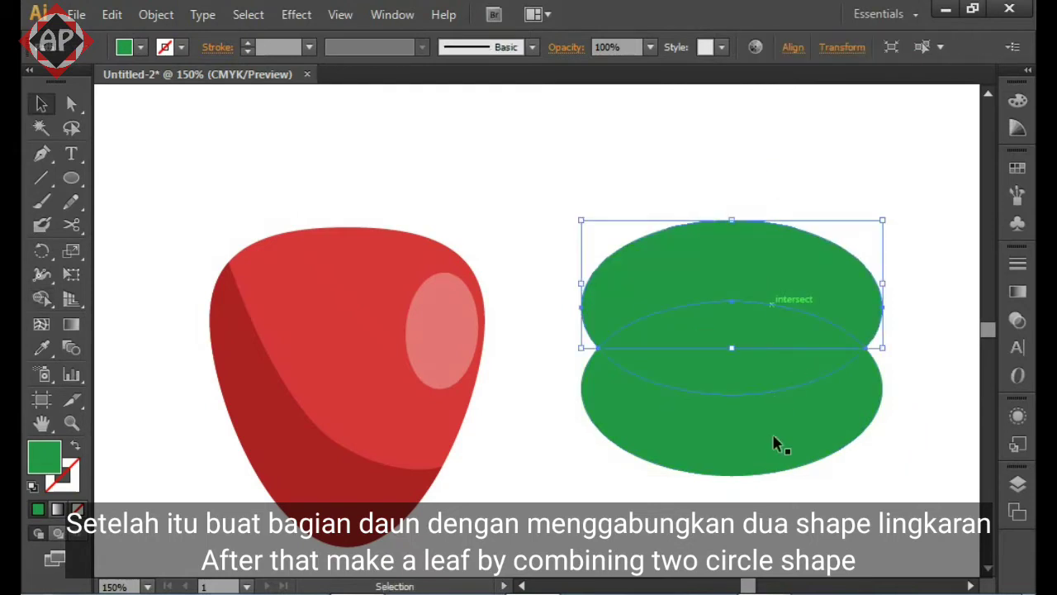
key("Delete")
left_click(772, 430)
key("Delete")
Move the leaf onto the top of the strawberry and tilt it diagonally
left_click_drag(610, 359, 529, 245)
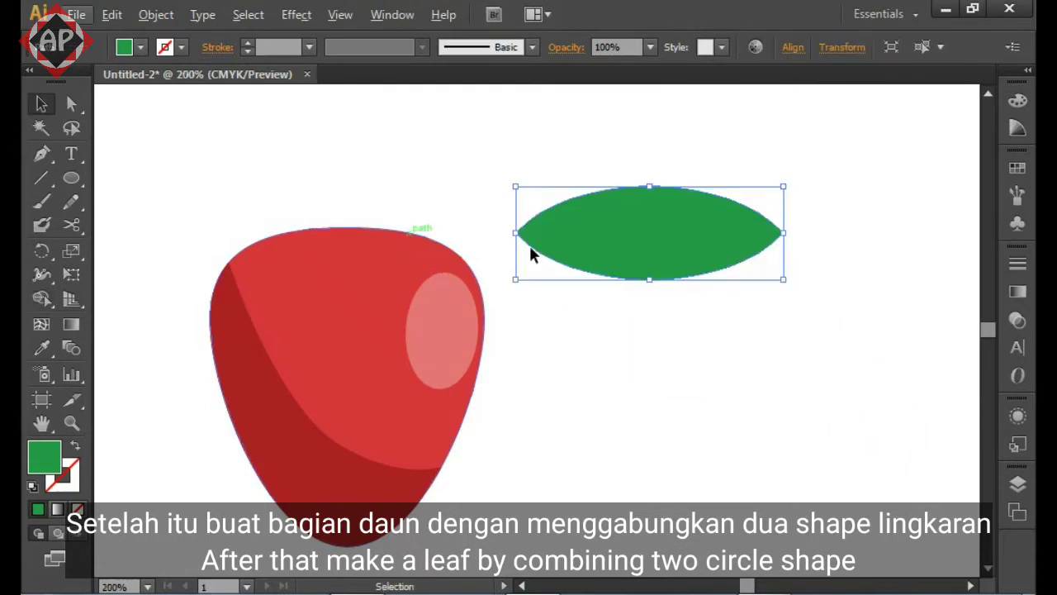
key("ctrl+equal")
left_click_drag(430, 237, 411, 227)
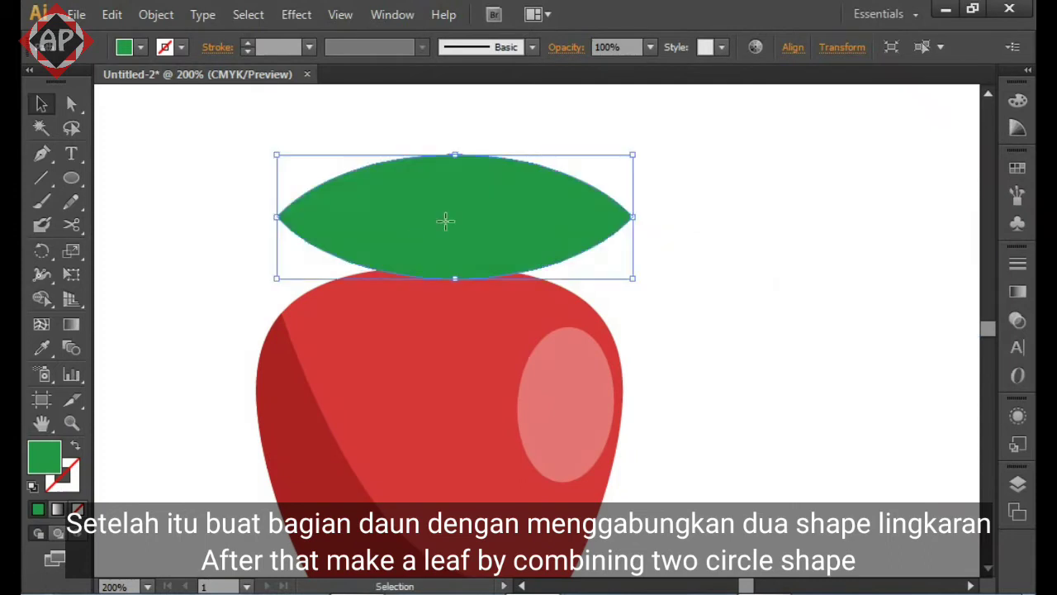
key("r")
left_click_drag(528, 231, 483, 248)
key("ctrl+equal")
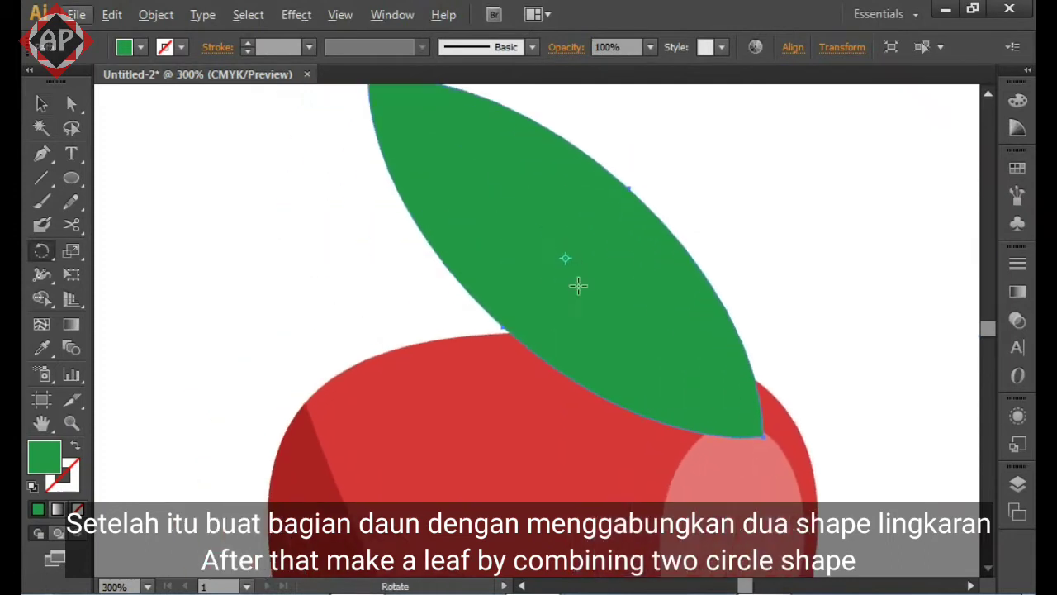
key("v")
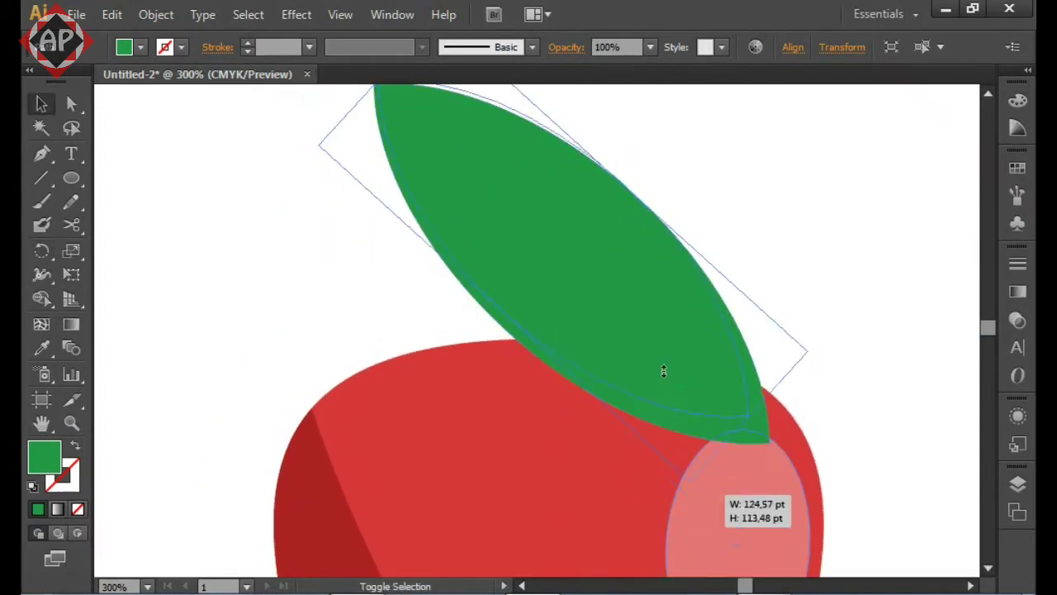
Shrink the leaf, lower it onto the body's top, and rotate it flatter
left_click_drag(704, 516, 557, 238)
mouse_move(529, 165)
left_mouse_down()
mouse_move(450, 349)
mouse_move(448, 337)
left_mouse_up()
key("r")
left_click_drag(368, 255, 449, 261)
key("v")
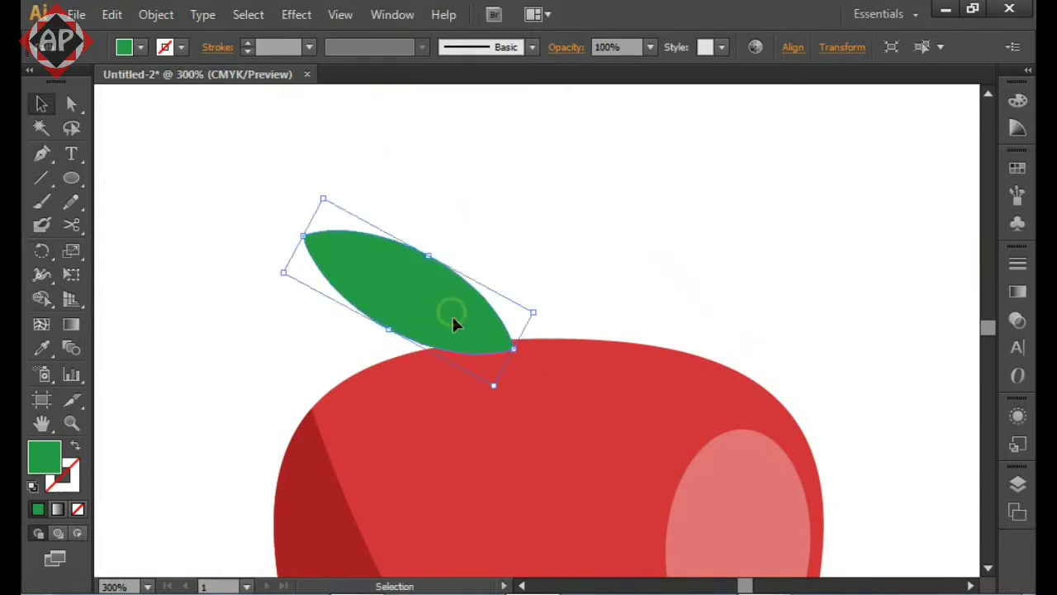
left_click_drag(452, 314, 446, 319)
Shrink the leaf from its left end, nudge it up-left, and flatten its angle again
left_click(521, 238)
left_click(399, 324)
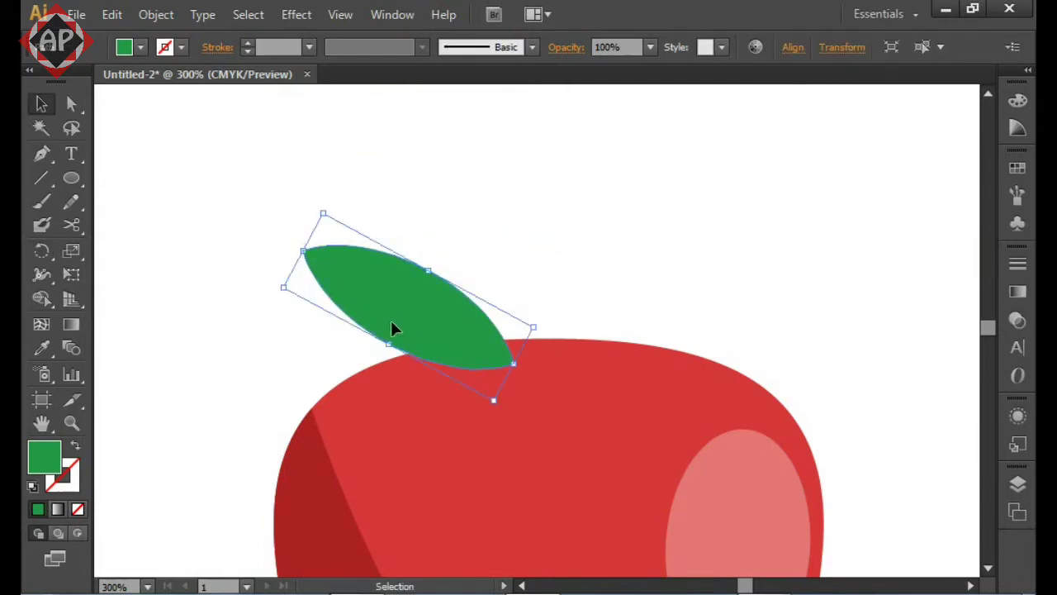
mouse_move(285, 287)
left_mouse_down()
mouse_move(435, 302)
mouse_move(424, 355)
left_mouse_up()
key("r")
key("v")
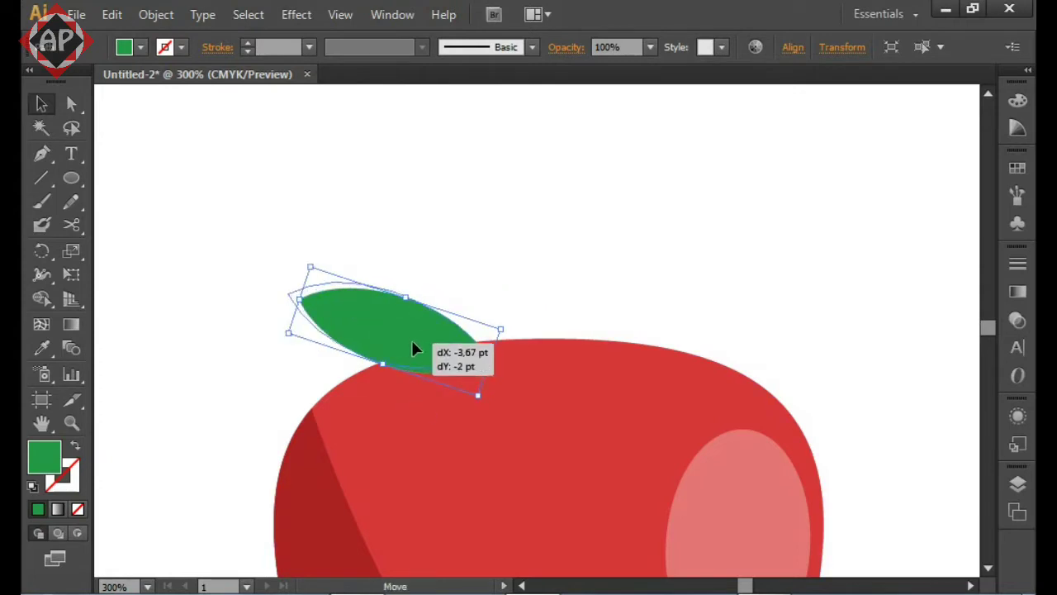
left_click_drag(416, 350, 404, 339)
key("r")
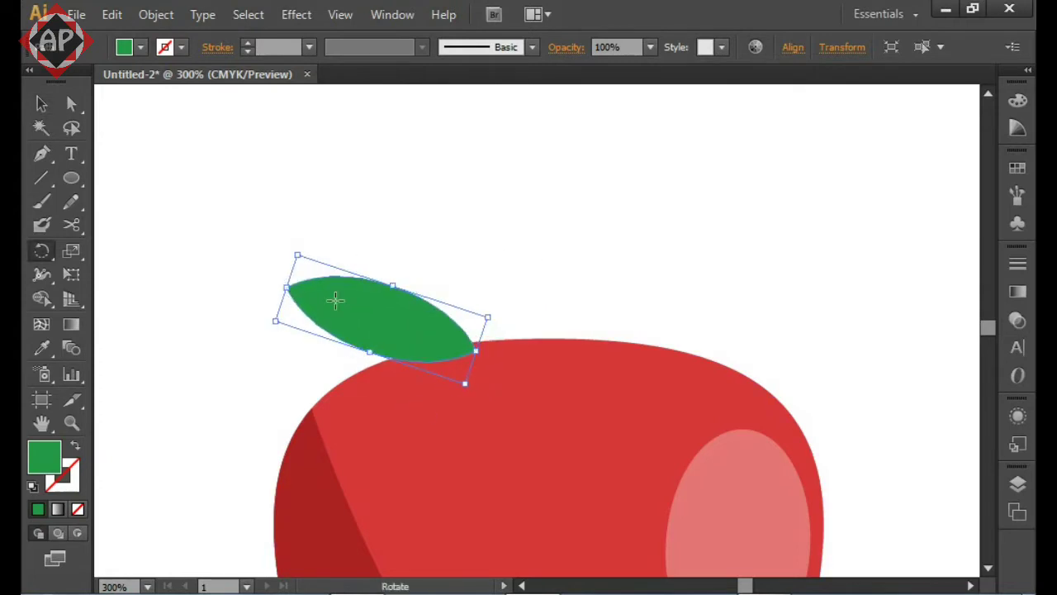
mouse_move(335, 300)
left_mouse_down()
mouse_move(345, 306)
mouse_move(338, 321)
left_mouse_up()
key("v")
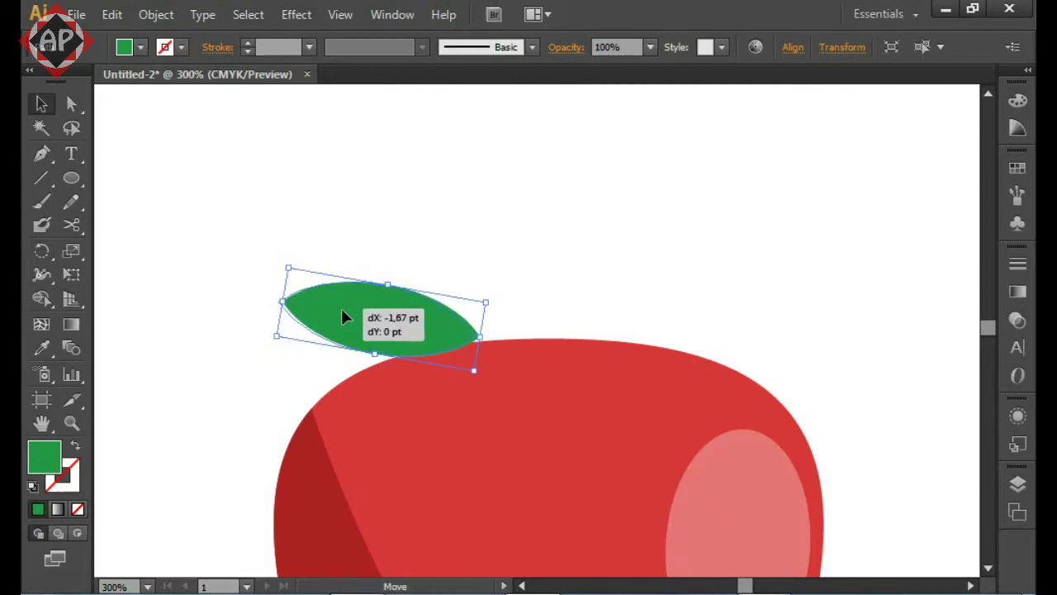
left_click(511, 303)
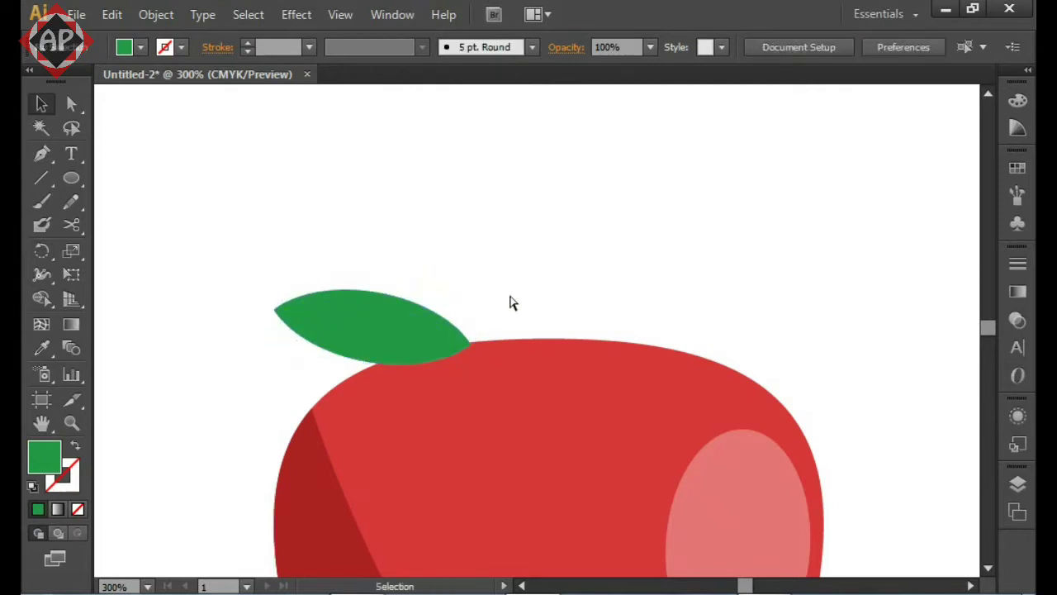
Reselect the whole leaf on the strawberry's top-left edge for rotating
key("a")
left_click(420, 320)
key("v")
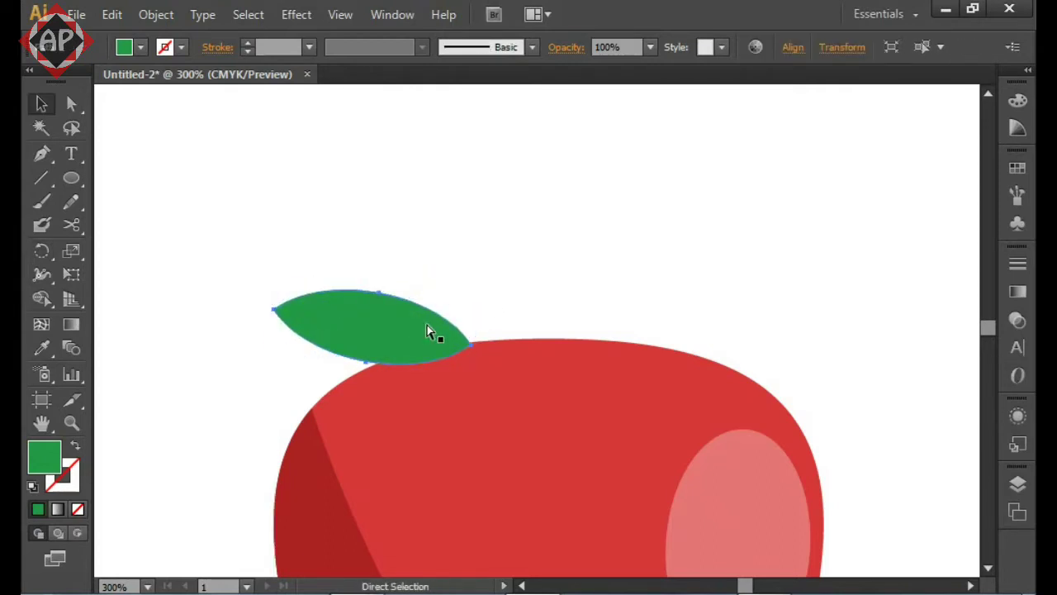
left_click(390, 327)
key("r")
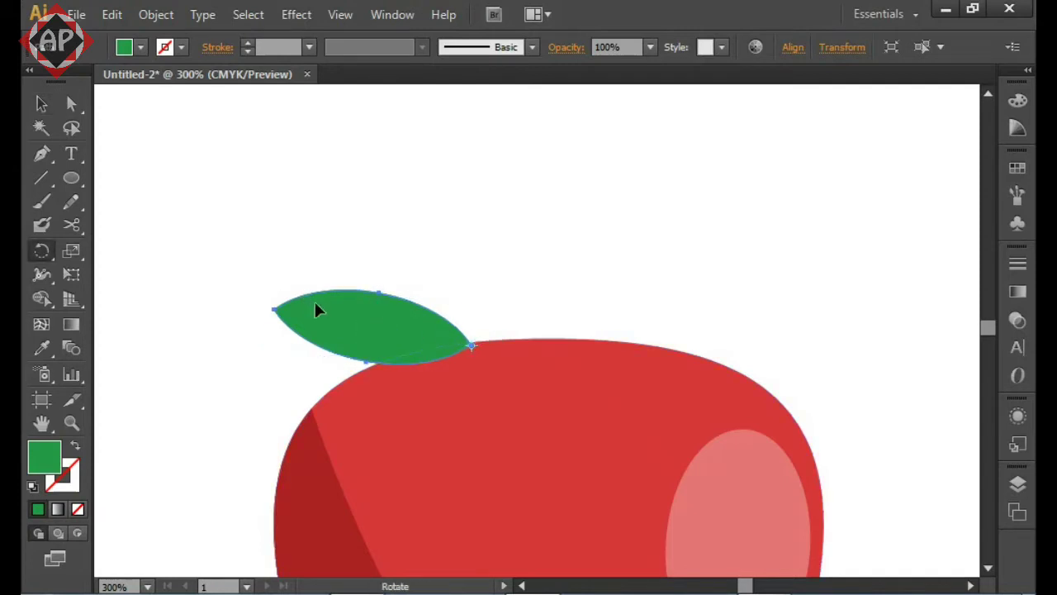
Rotate two copies of the leaf around its right tip to fan three leaves upward
left_click_drag(318, 309, 358, 259)
key("ctrl")
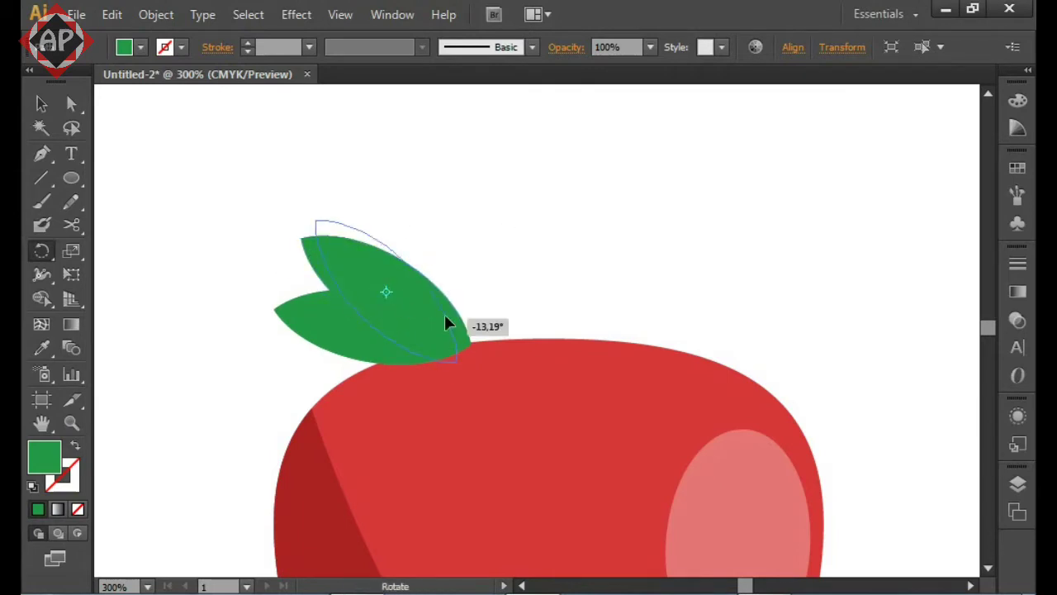
left_click_drag(444, 322, 444, 322)
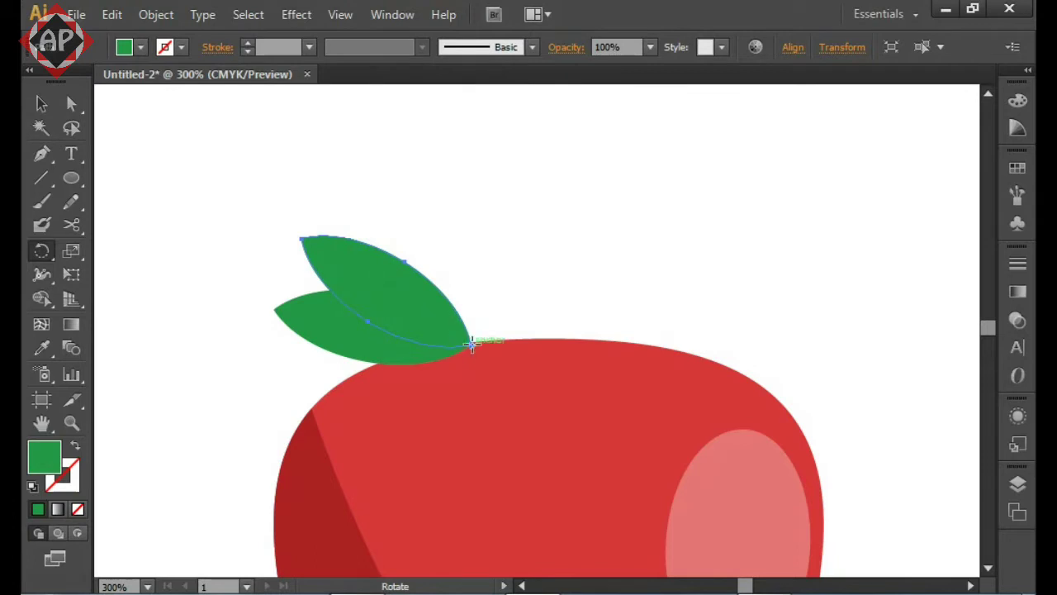
left_click_drag(366, 264, 413, 238)
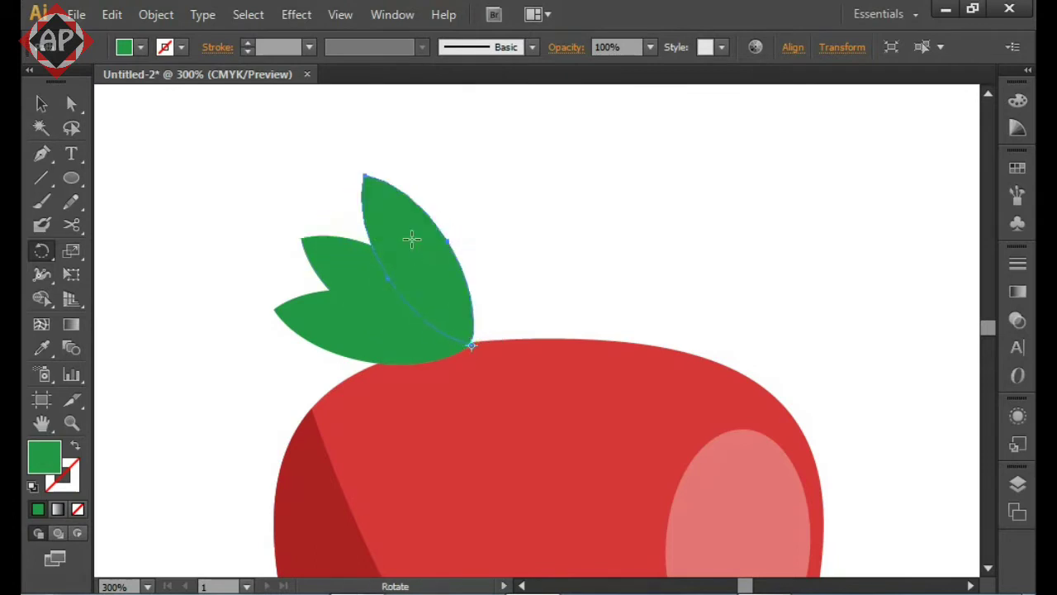
Select the middle leaf and bring up its fill colour
key("v")
left_click(517, 223)
left_click(346, 257)
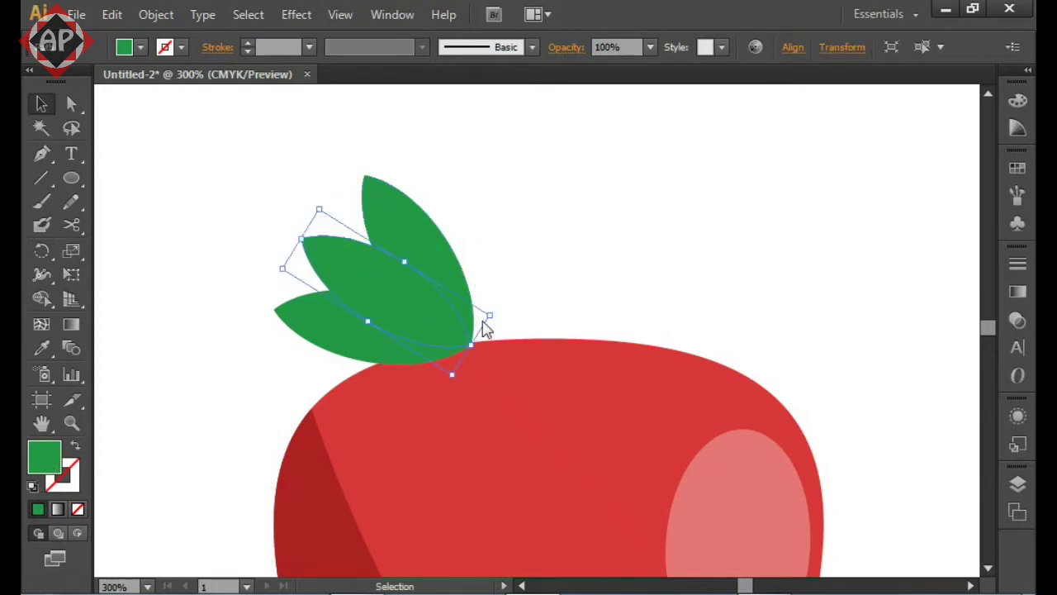
double_click(44, 456)
Give the middle leaf a lighter green and the upright leaf an even lighter 5baa55
left_click(441, 300)
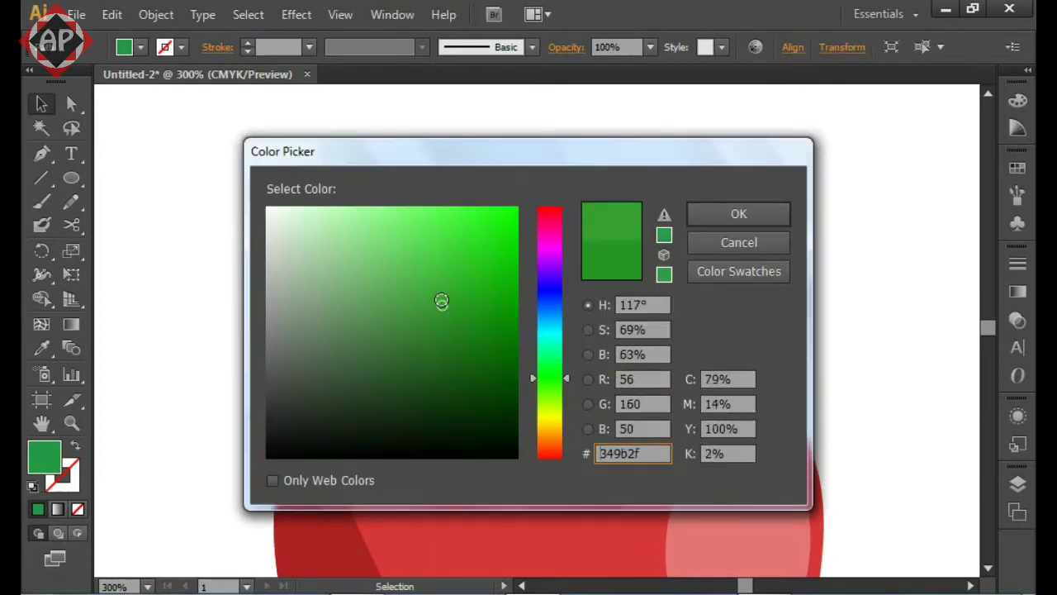
left_click(738, 214)
left_click(439, 250)
key("i")
left_click(351, 271)
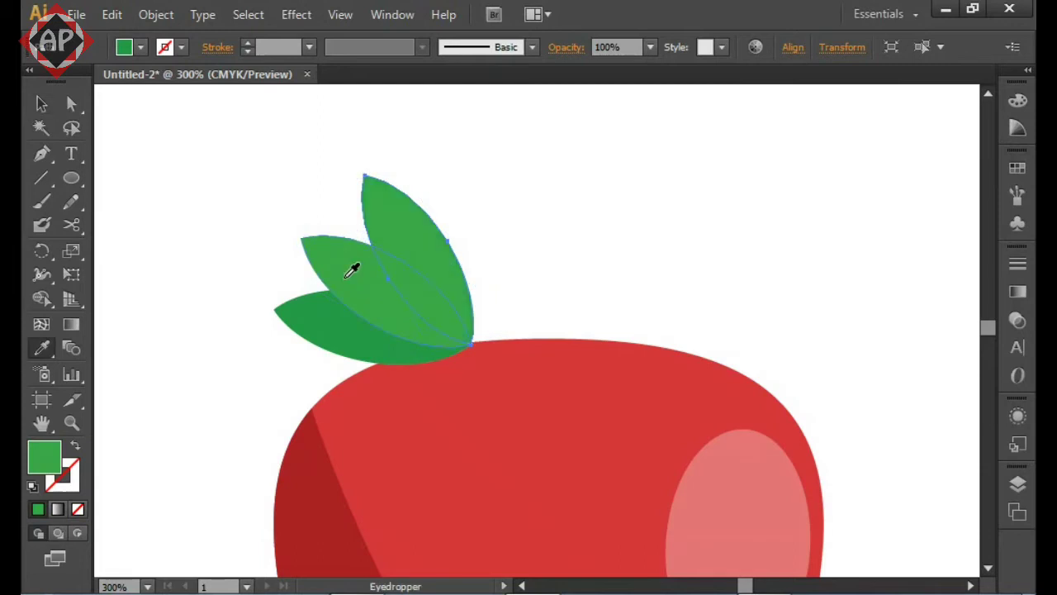
key("v")
double_click(44, 455)
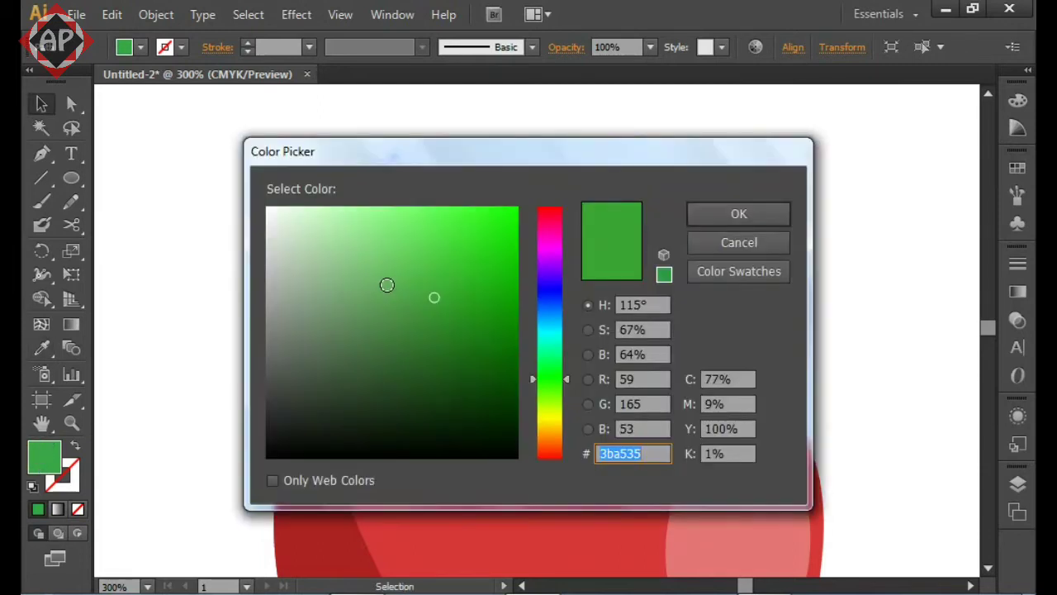
left_click(399, 284)
left_click(763, 225)
left_click(640, 228)
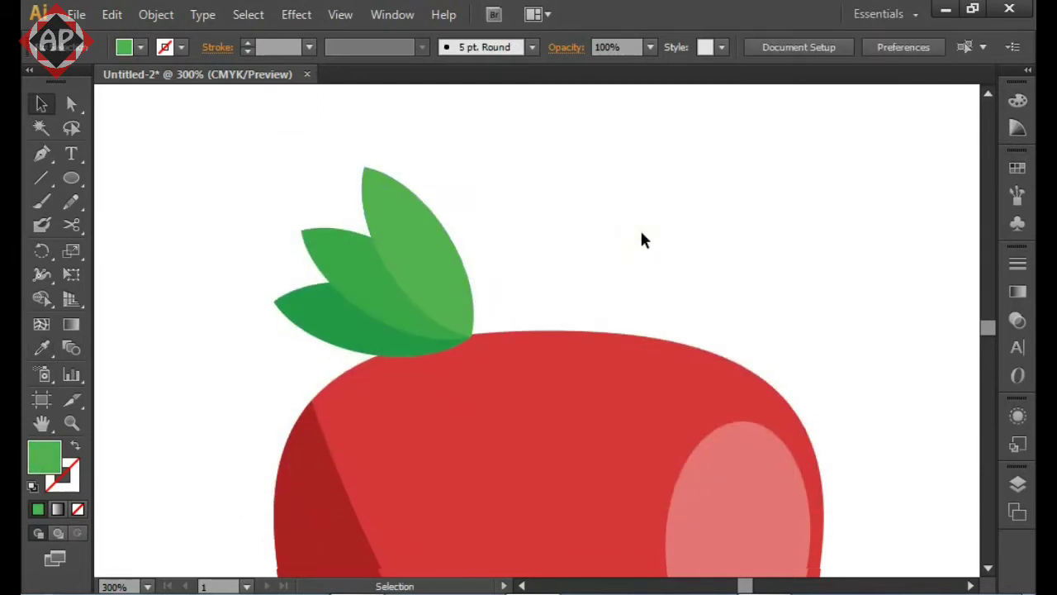
Select all three leaves together and scale them up
scroll(637, 228, "down", 1)
scroll(637, 230, "up", 1)
left_click_drag(567, 193, 622, 242)
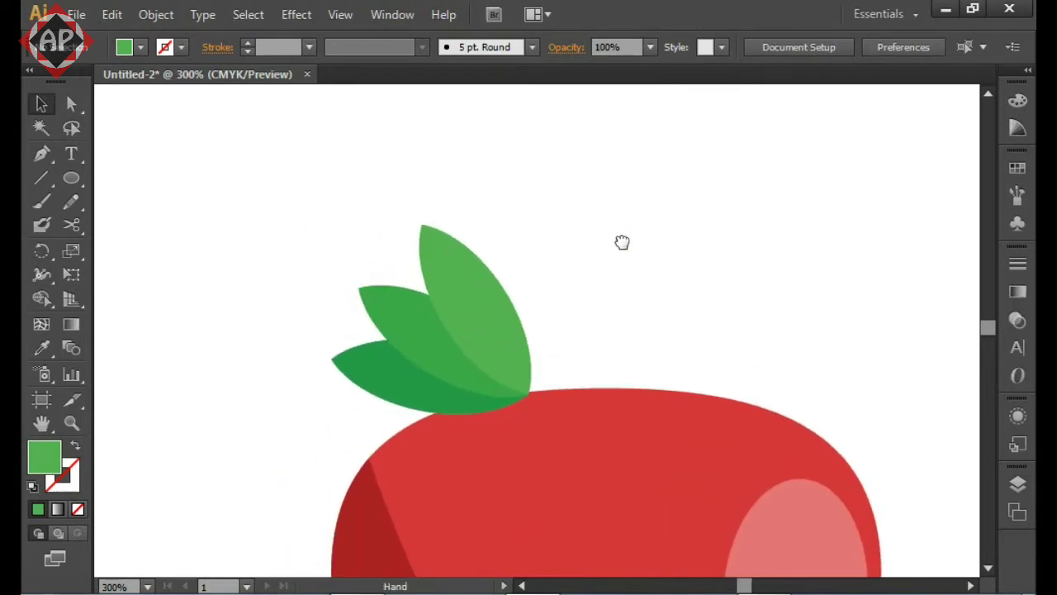
left_click(383, 292)
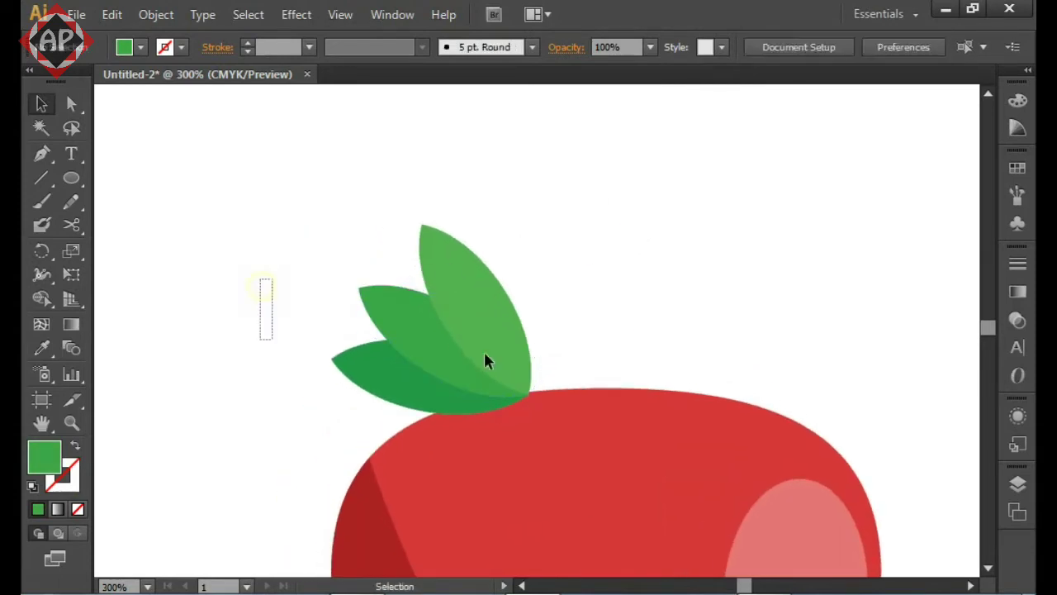
left_click_drag(260, 279, 425, 348)
left_click_drag(331, 226, 306, 199)
left_click(606, 225)
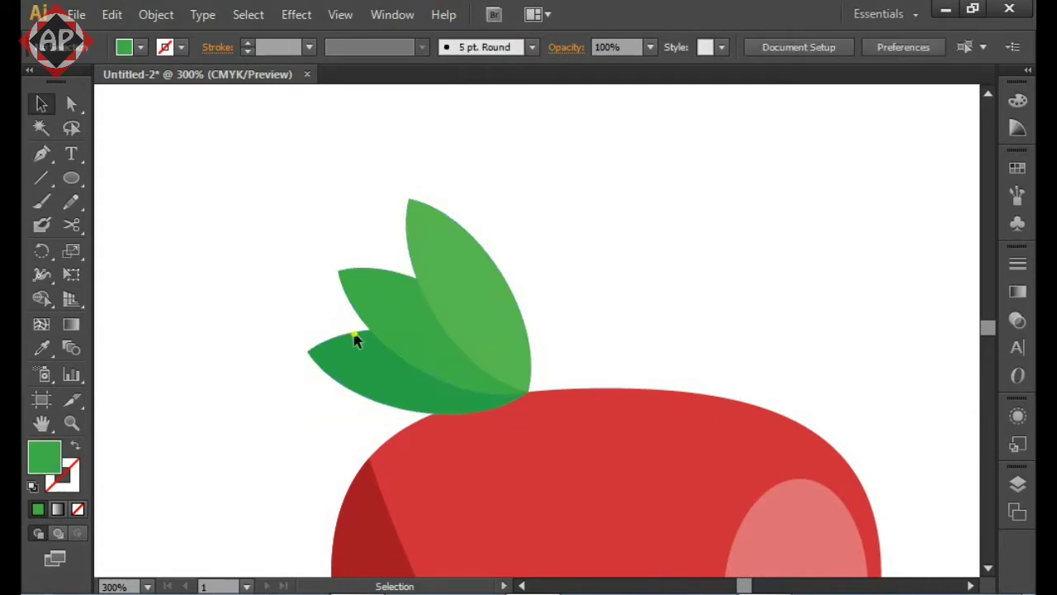
Group the three leaves and shift the group slightly right
right_click(427, 316)
left_click(535, 103)
left_click_drag(490, 348, 500, 347)
left_click(603, 312)
Paste a copy of the leaf group, reflect it vertically, and move it to the strawberry's top right
key("ctrl+v")
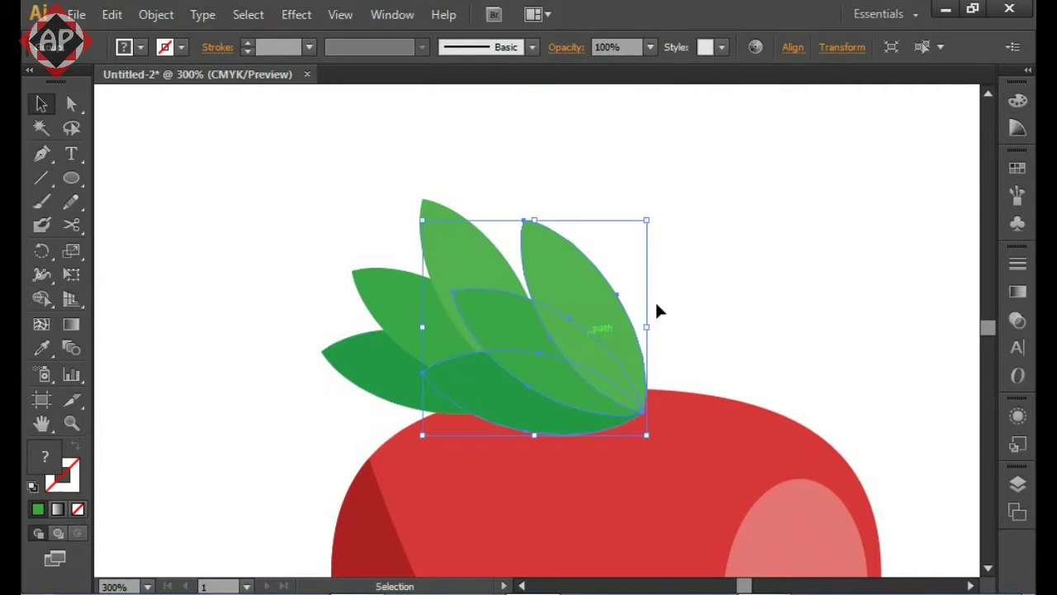
left_click_drag(629, 312, 699, 274)
right_click(699, 277)
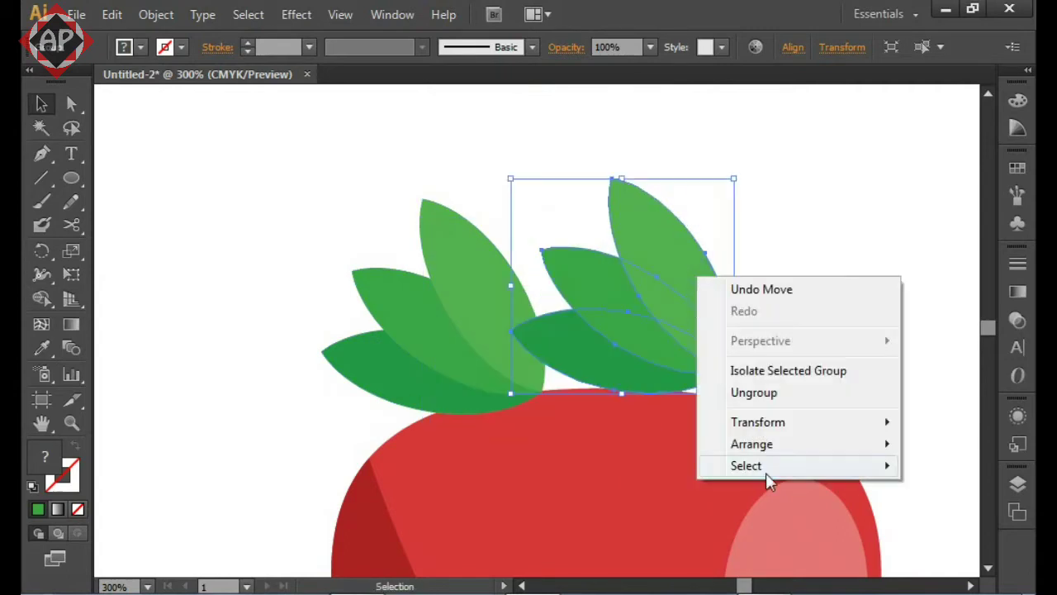
mouse_move(758, 422)
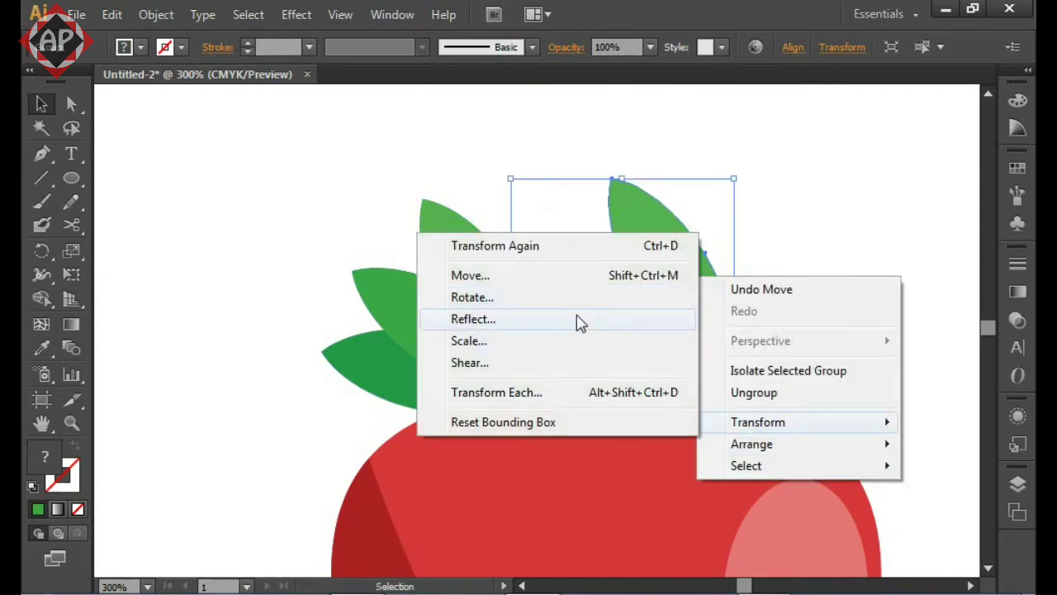
left_click(581, 322)
left_click(520, 421)
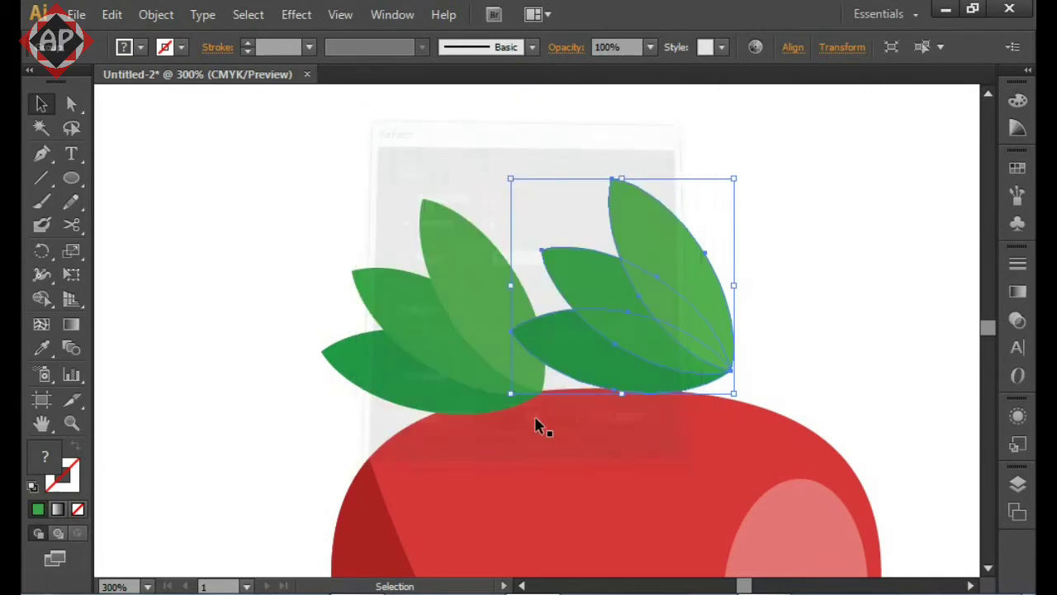
mouse_move(618, 345)
left_mouse_down()
mouse_move(637, 365)
mouse_move(649, 357)
left_mouse_up()
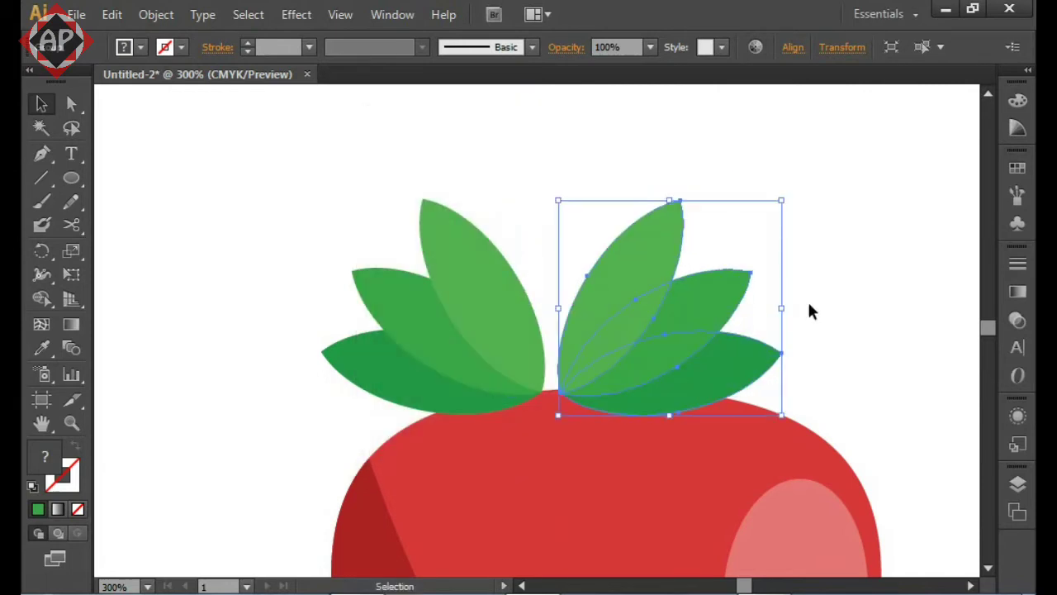
Tilt the left leaf group with the Rotate tool
left_click(488, 337)
key("r")
mouse_move(483, 301)
left_mouse_down()
mouse_move(436, 271)
mouse_move(407, 281)
left_mouse_up()
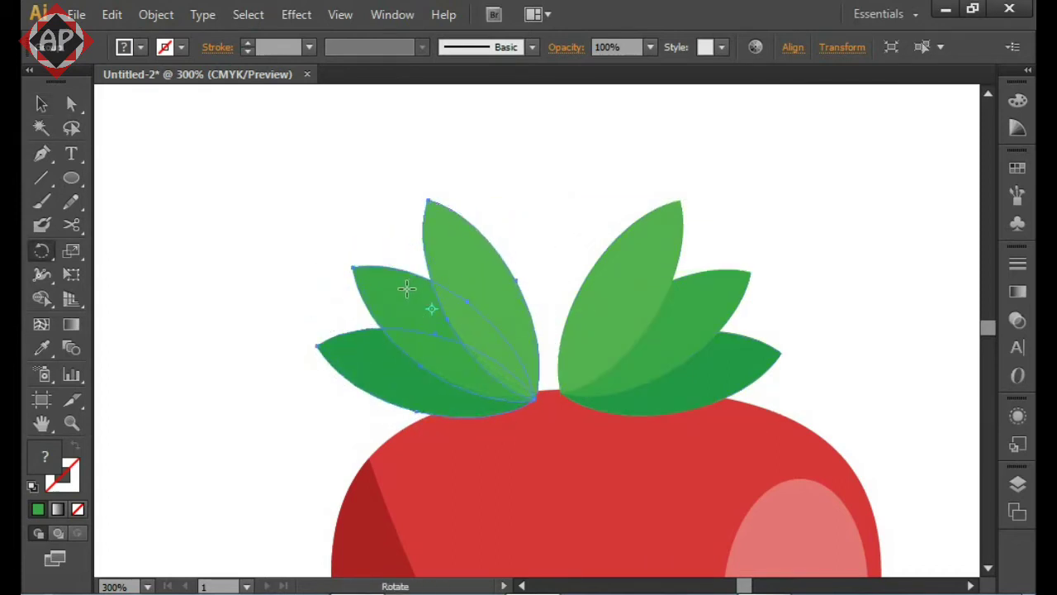
Tilt the left leaf group further and move the right leaves left toward it
mouse_move(468, 363)
left_mouse_down()
mouse_move(380, 351)
mouse_move(446, 372)
mouse_move(547, 306)
mouse_move(561, 272)
left_mouse_up()
key("v")
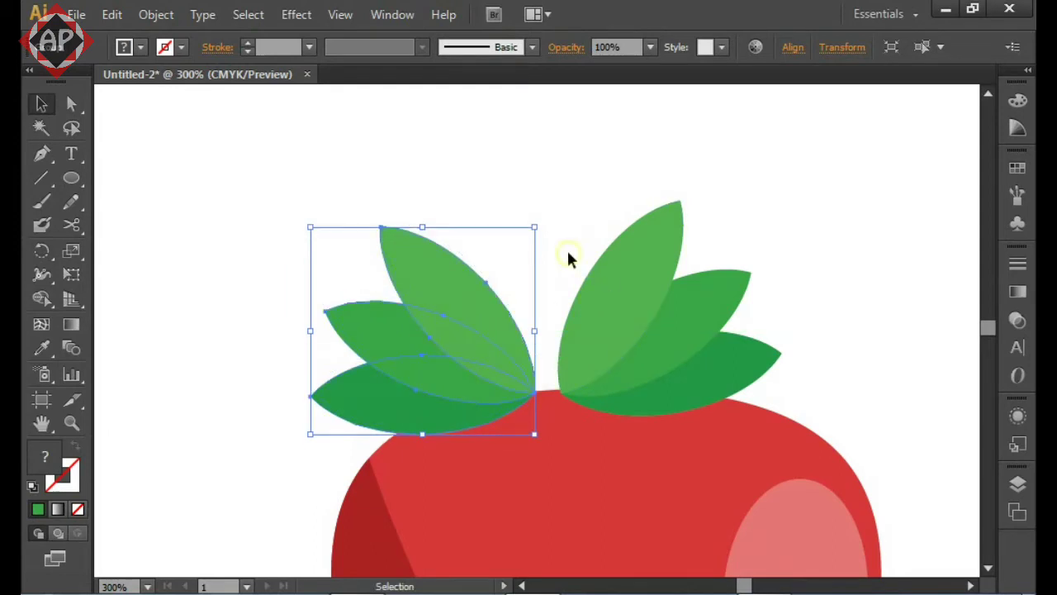
left_click(567, 259)
mouse_move(656, 322)
left_mouse_down()
mouse_move(636, 339)
mouse_move(699, 326)
mouse_move(708, 303)
mouse_move(673, 313)
left_mouse_up()
key("r")
key("v")
left_click(792, 247)
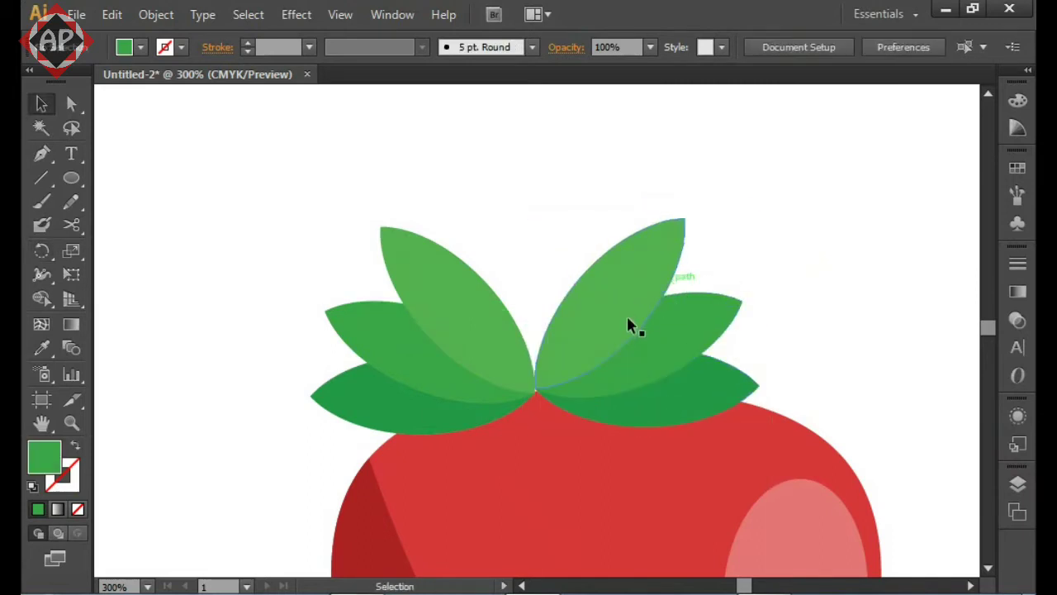
Centre both leaf clusters on the strawberry and nudge the right group so the bases meet
key("ctrl+minus")
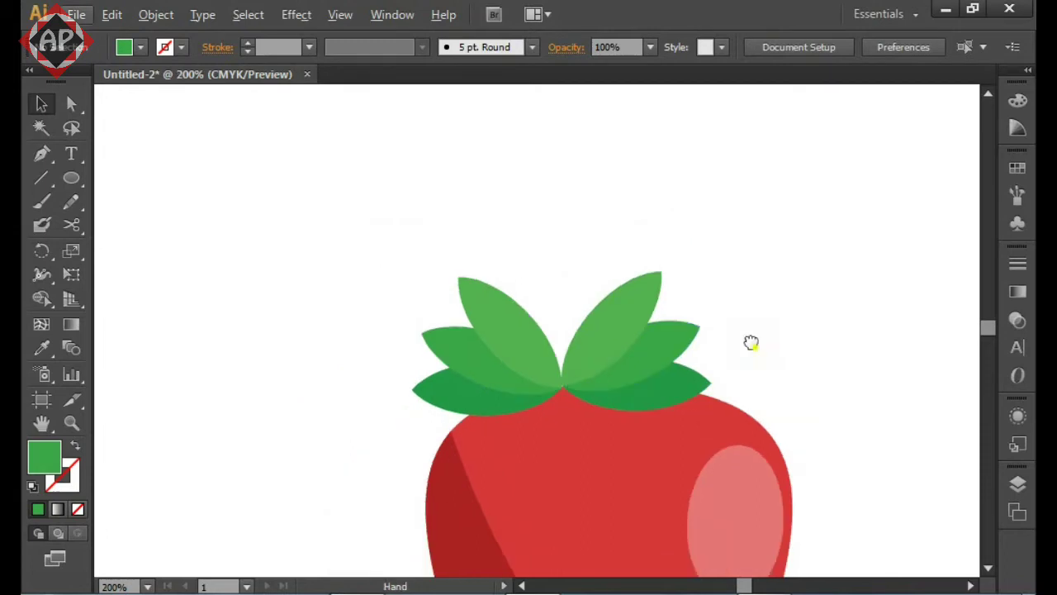
scroll(712, 335, "up", 1)
left_click(541, 362)
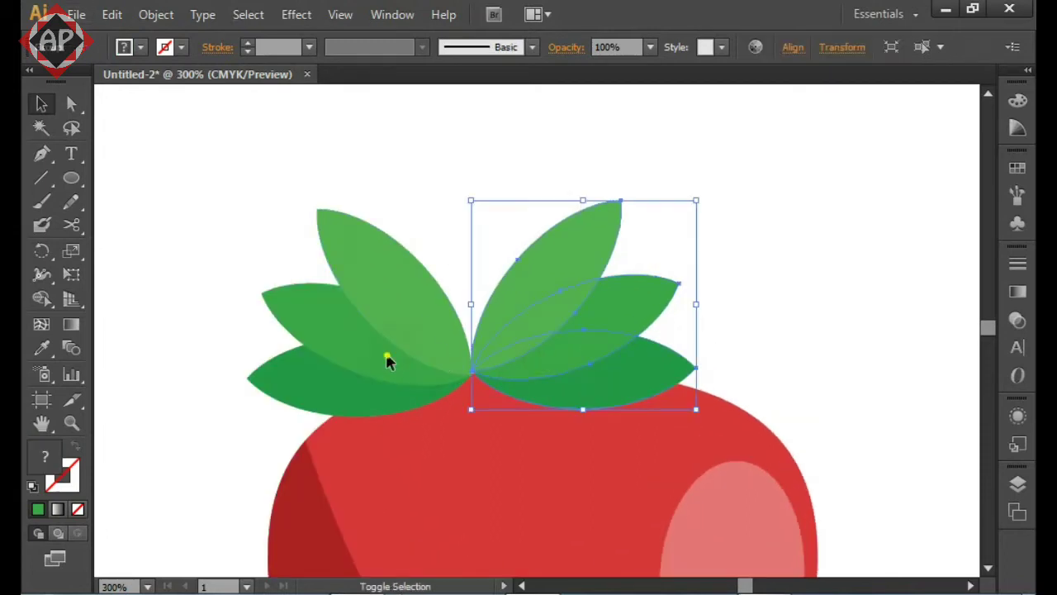
left_click(388, 359, "shift")
left_click_drag(590, 358, 598, 360)
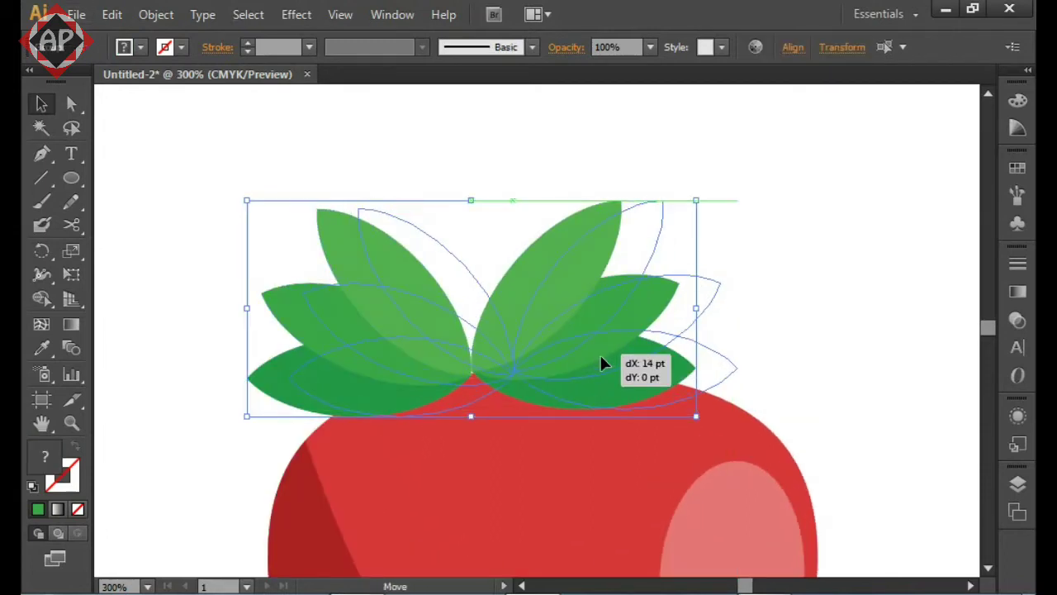
left_click(538, 236)
scroll(525, 394, "up", 2)
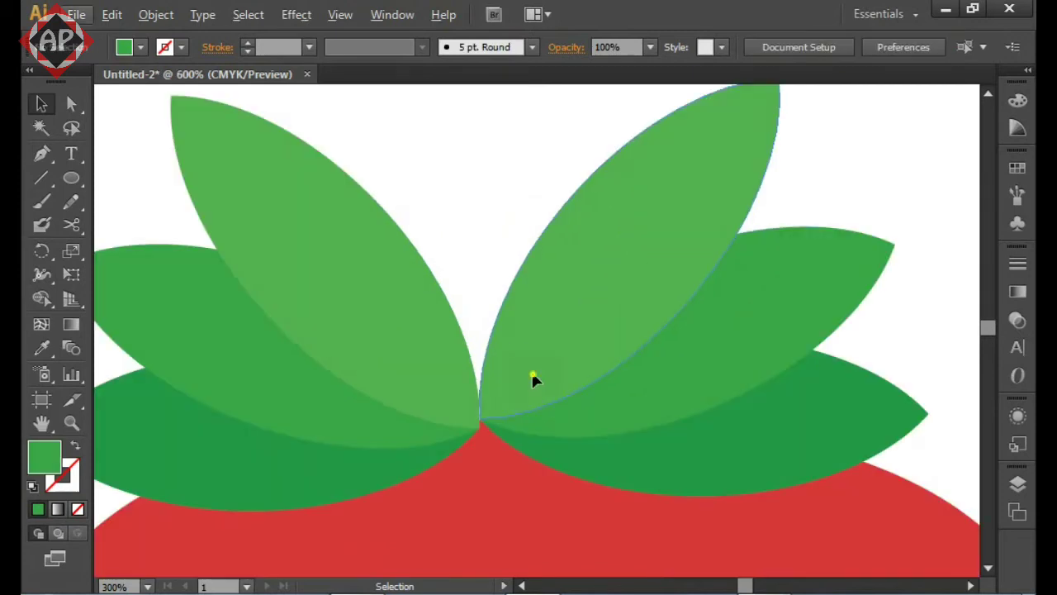
left_click_drag(533, 375, 528, 383)
left_click(498, 218)
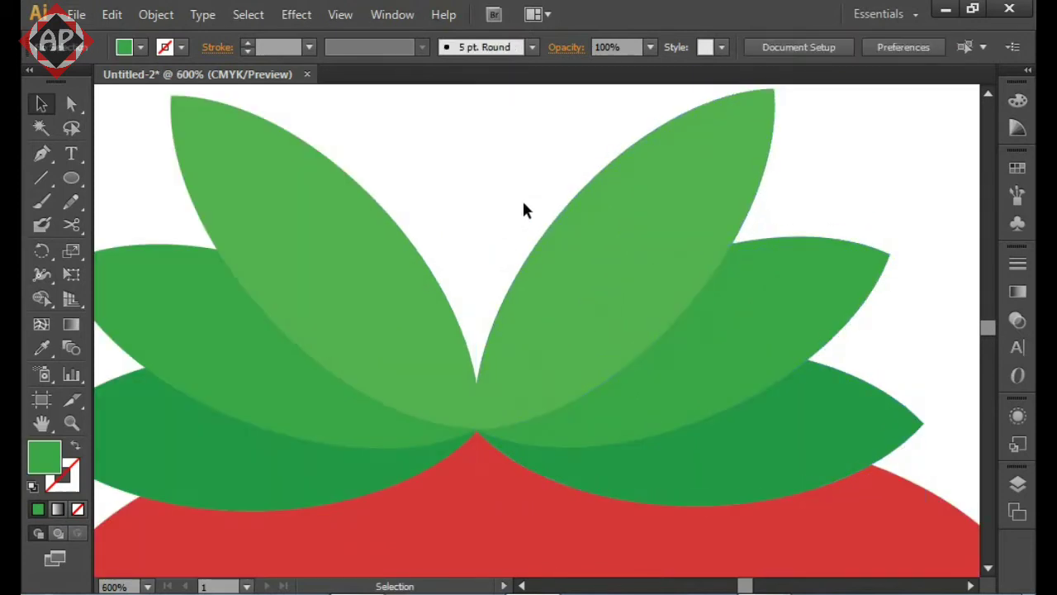
scroll(536, 223, "down", 2)
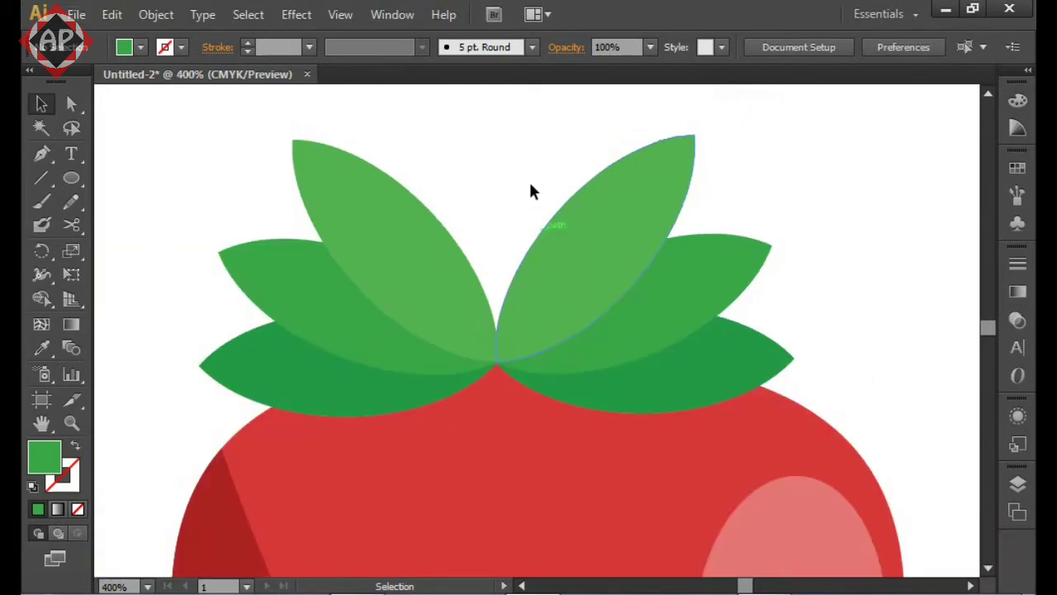
left_click_drag(798, 174, 793, 225)
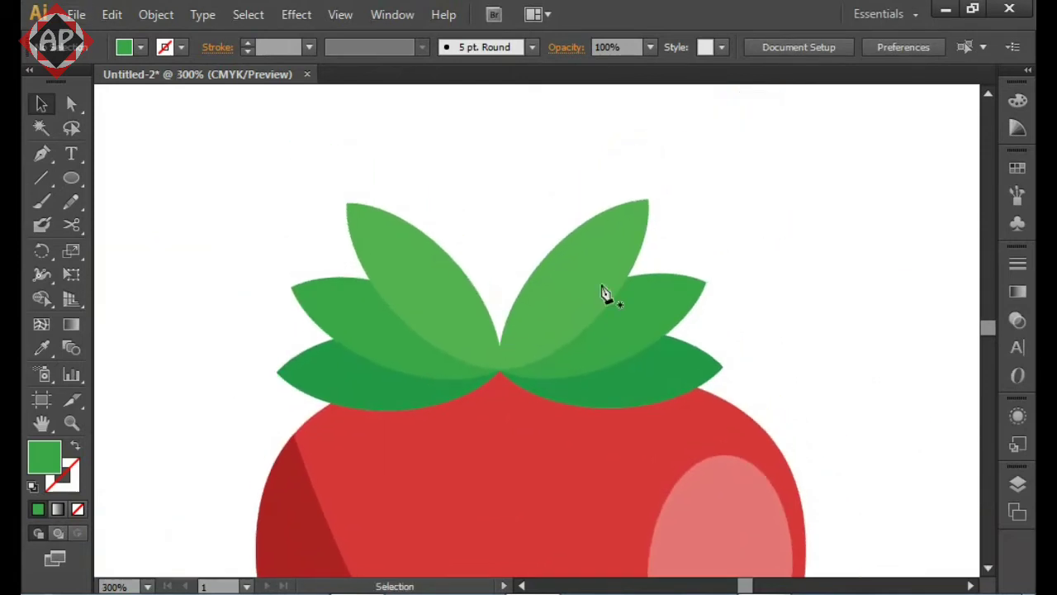
With the Pen tool, draw the stem's outer edge from the crown centre up to its top bend
key("p")
left_click(470, 363)
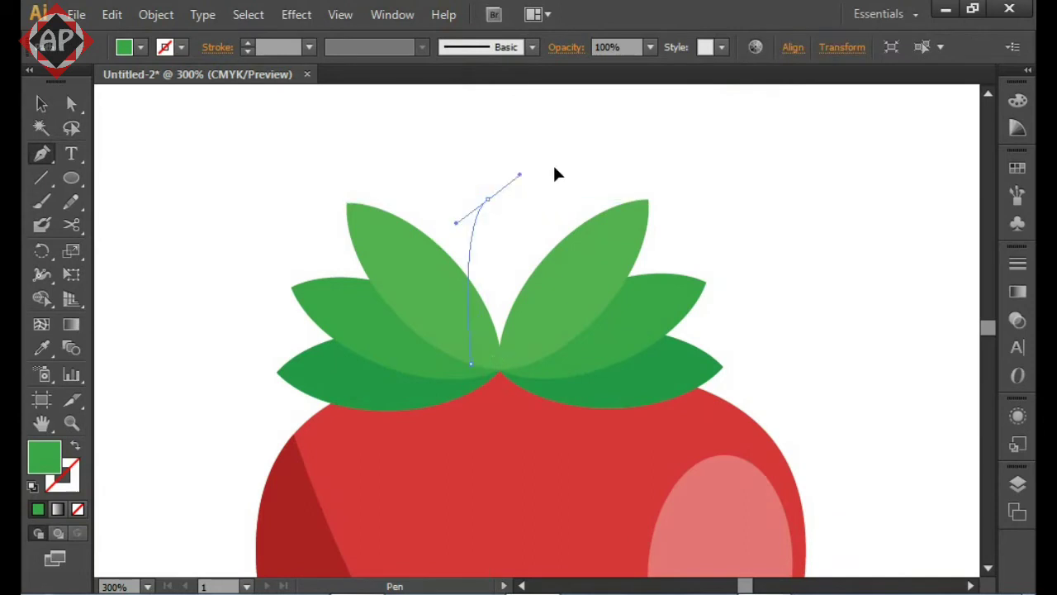
mouse_move(560, 177)
left_mouse_down()
mouse_move(500, 148)
mouse_move(592, 140)
left_mouse_up()
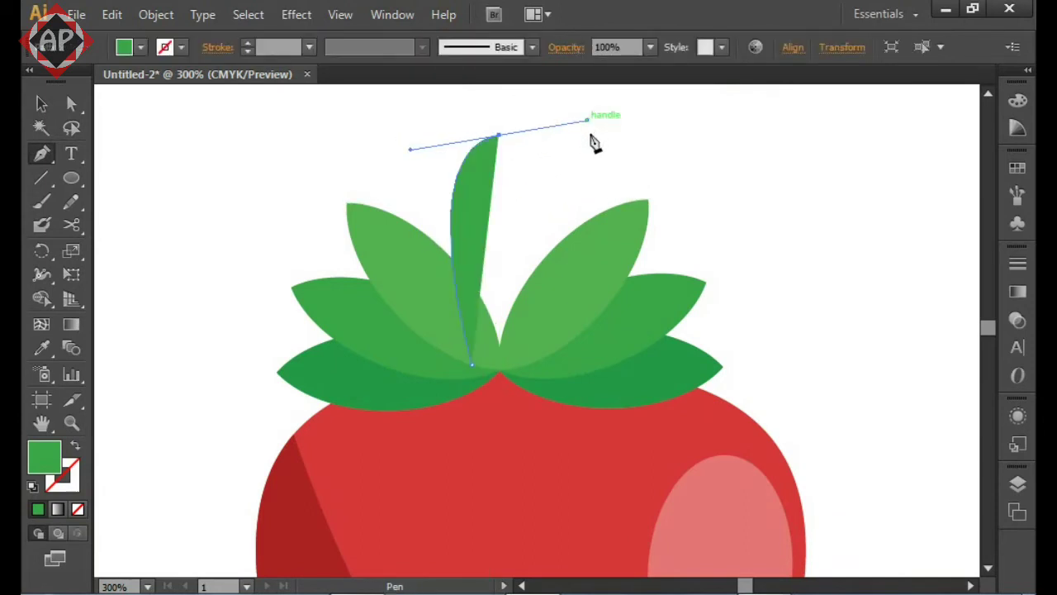
left_click_drag(601, 173, 615, 189)
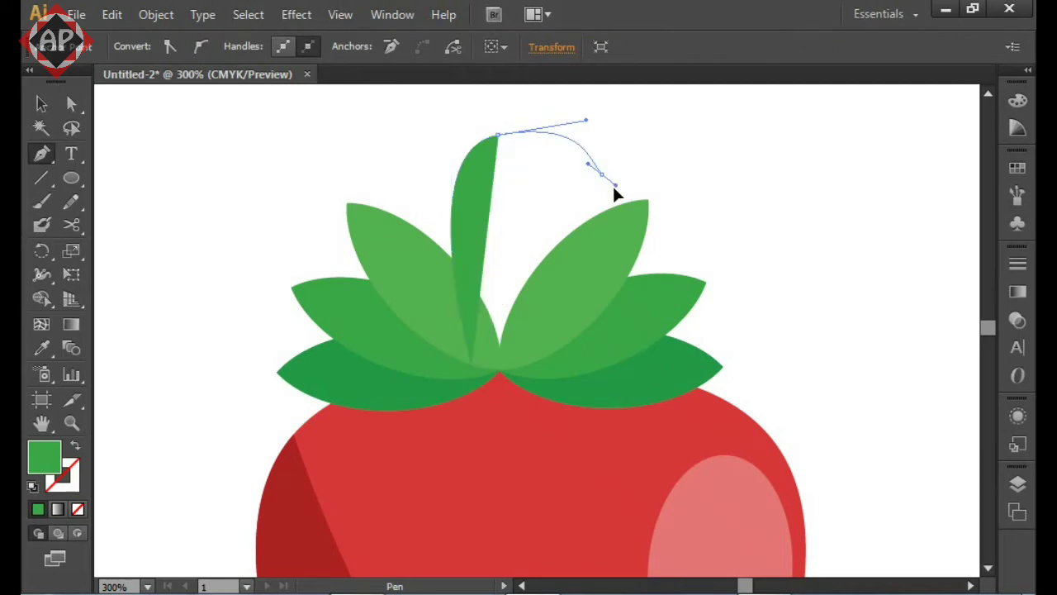
key("ctrl+z")
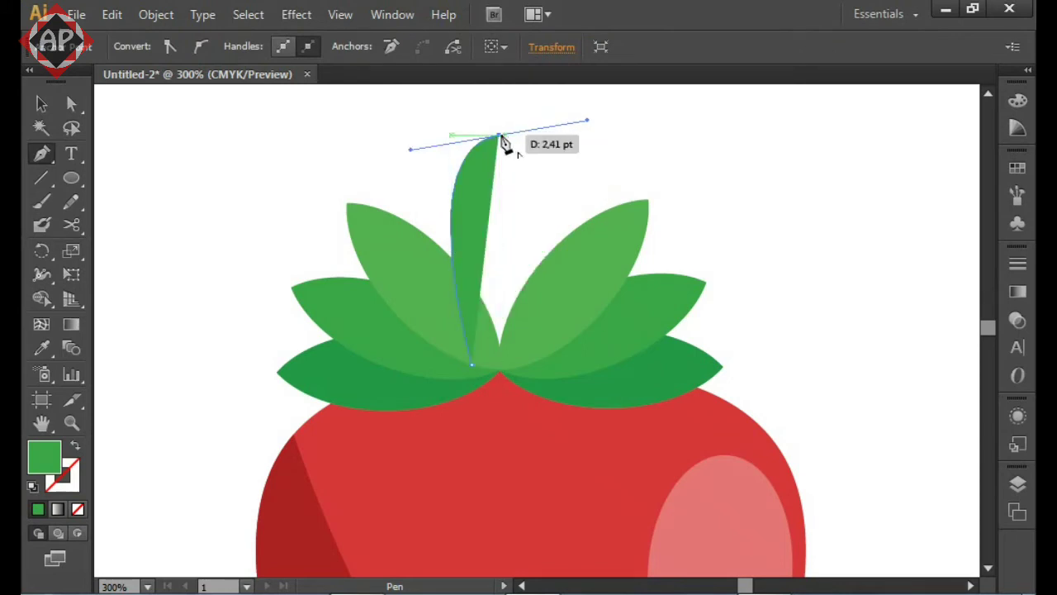
left_click(498, 134)
left_click_drag(573, 134, 585, 141)
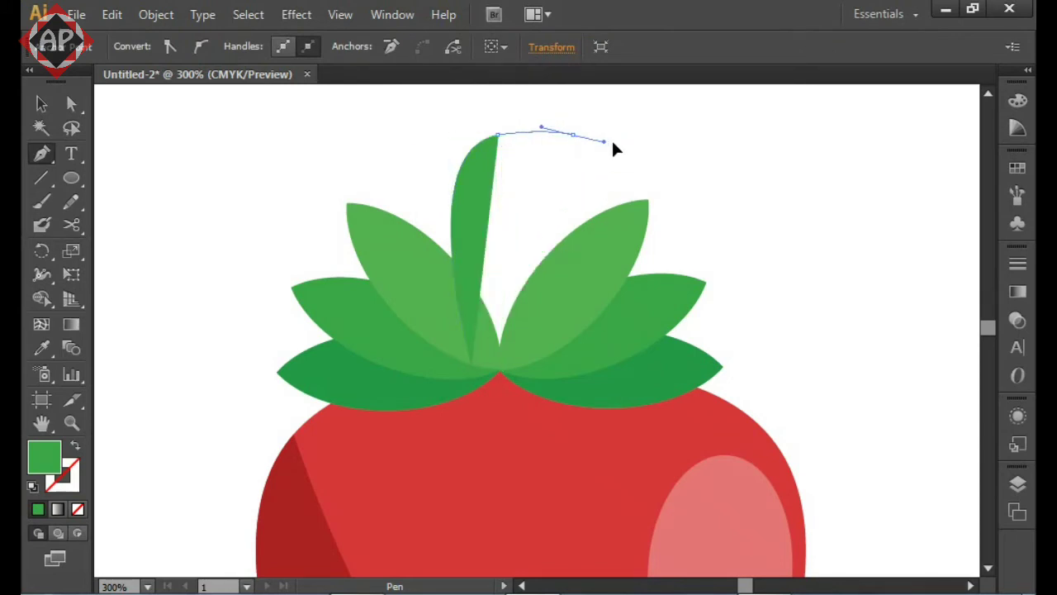
left_click(573, 134)
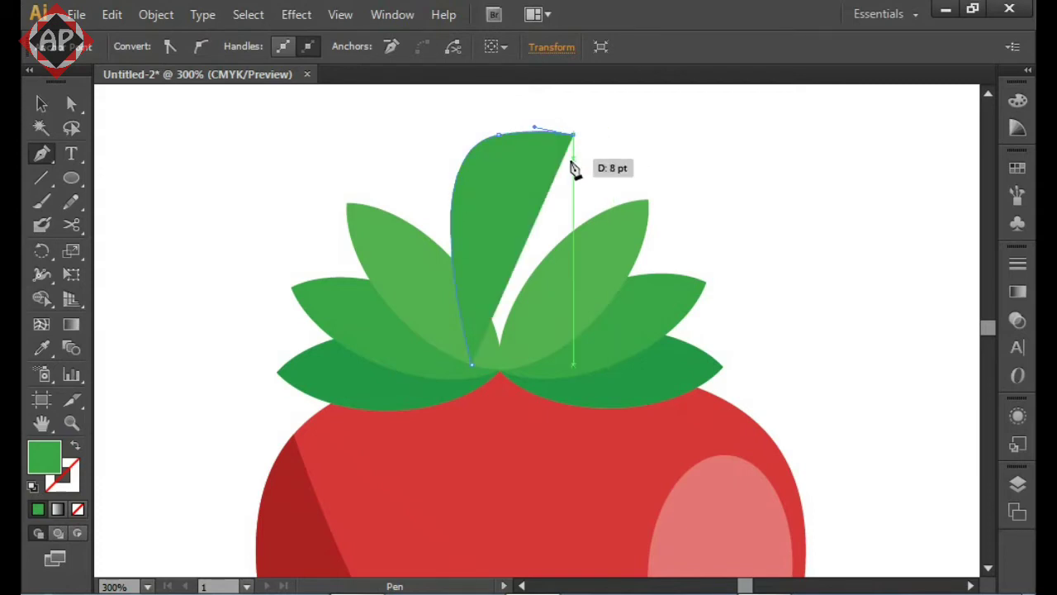
Bring the path down into the hooked tip and along the inner edge back to the base
left_click_drag(575, 162, 559, 165)
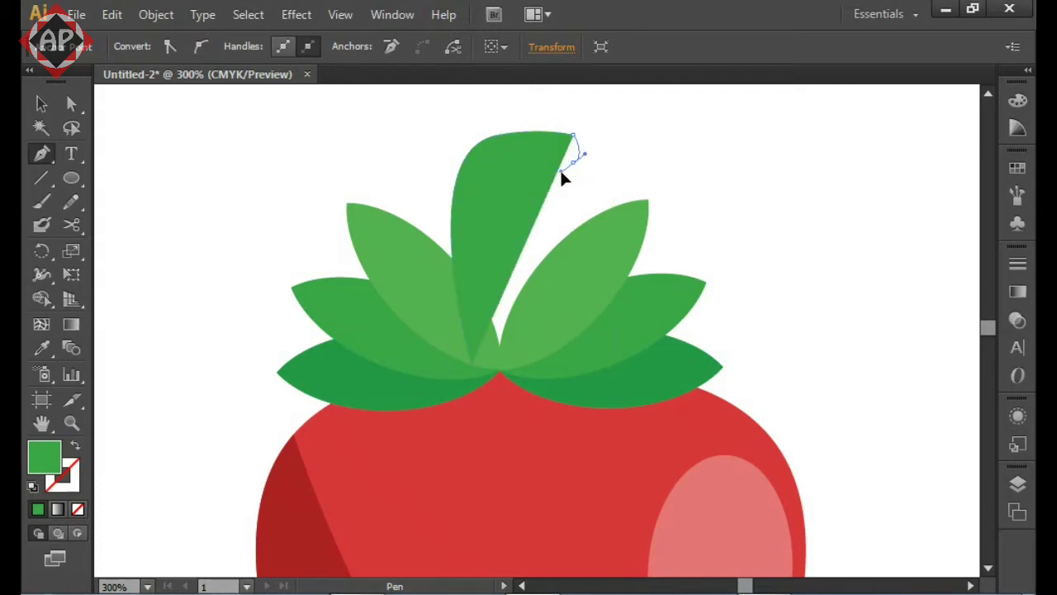
left_click(572, 167)
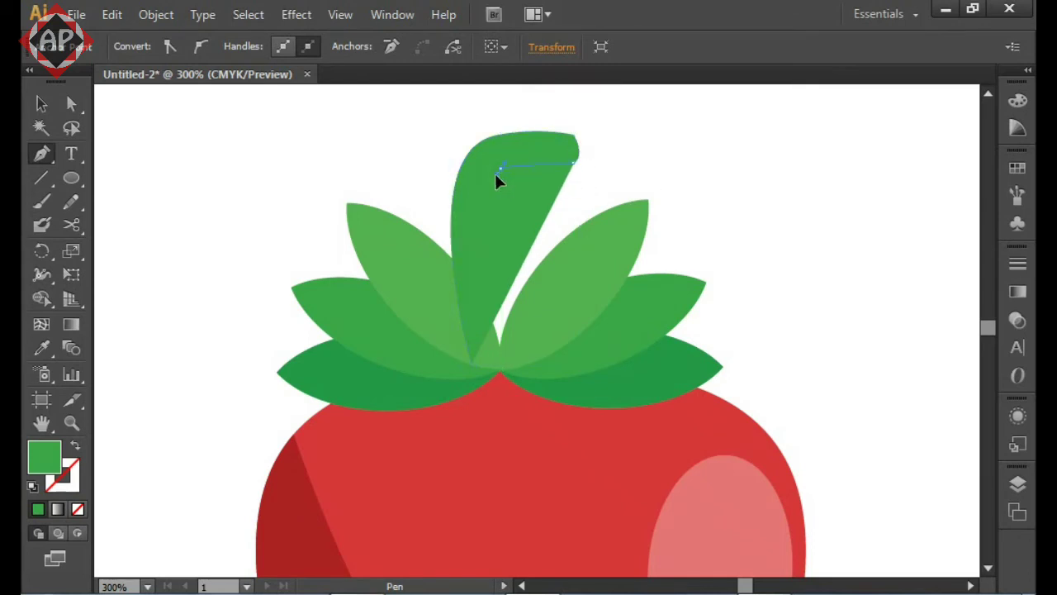
left_click_drag(502, 173, 507, 182)
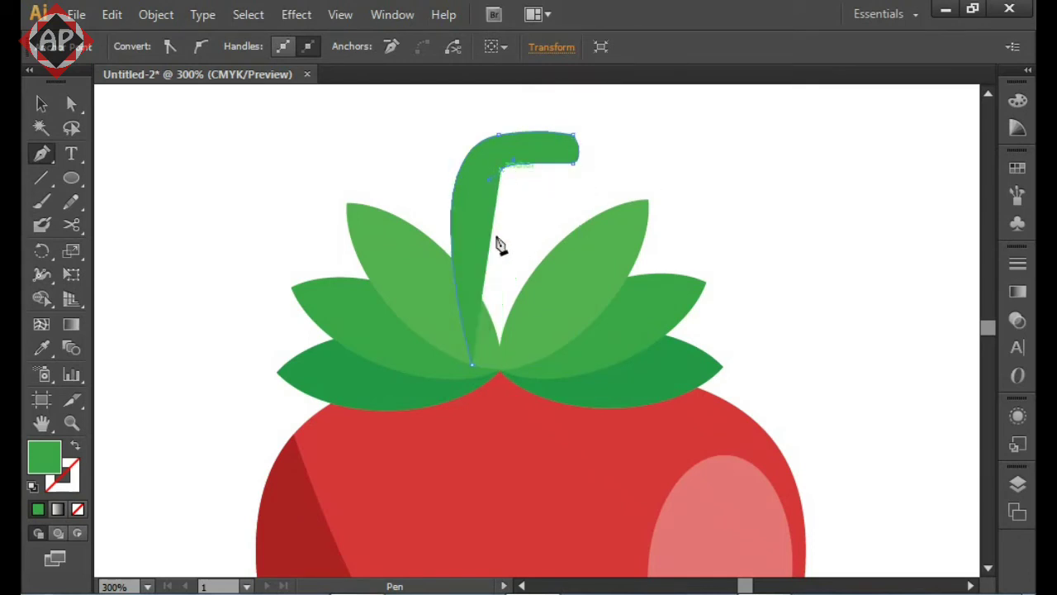
left_click(504, 354)
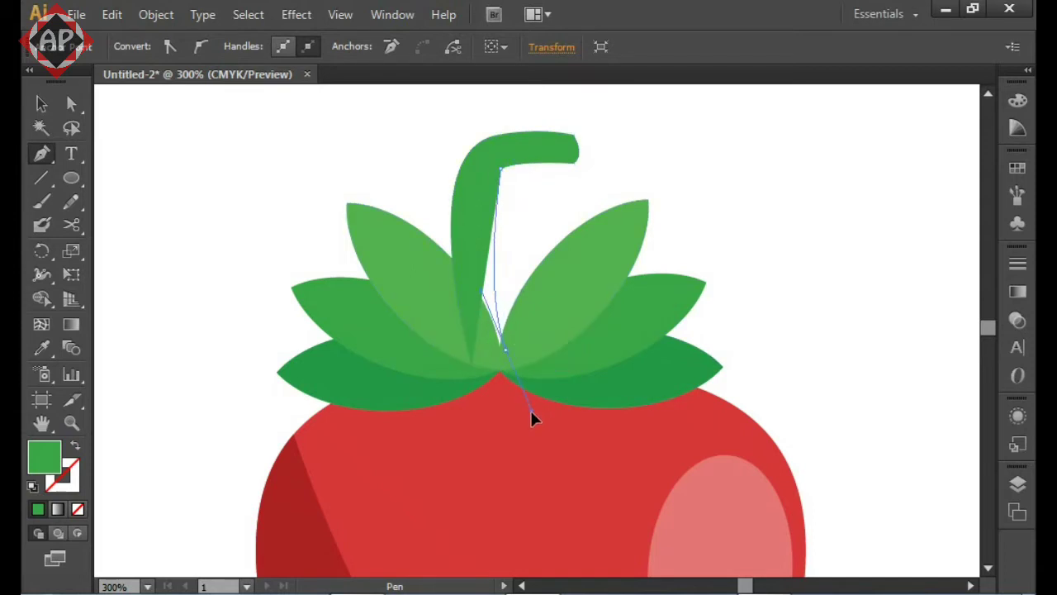
left_click_drag(530, 408, 538, 437)
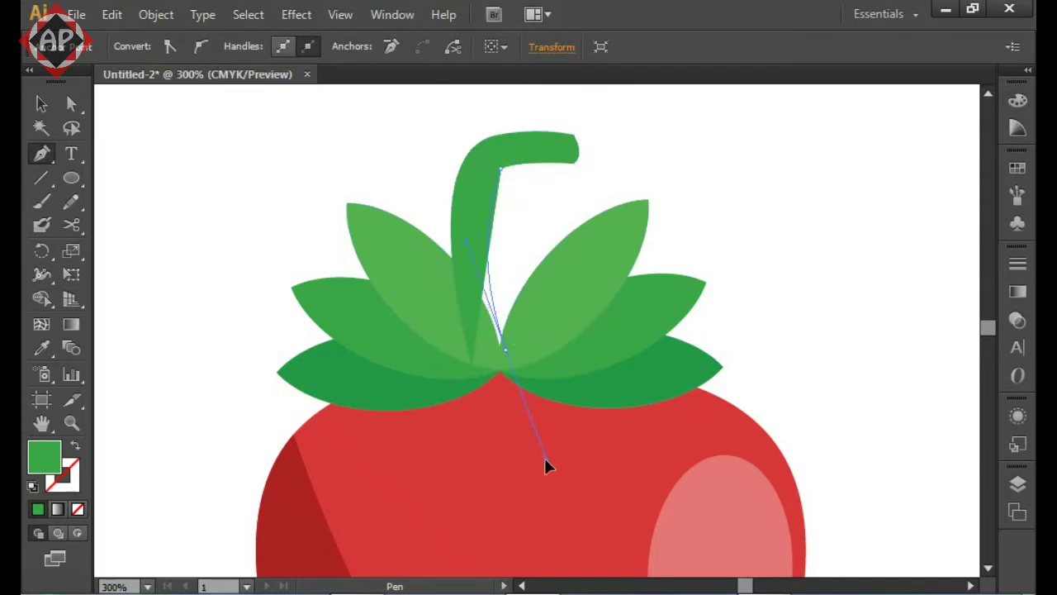
key("Escape")
Reshape the stem's top bend and inner anchors with Direct Selection
key("v")
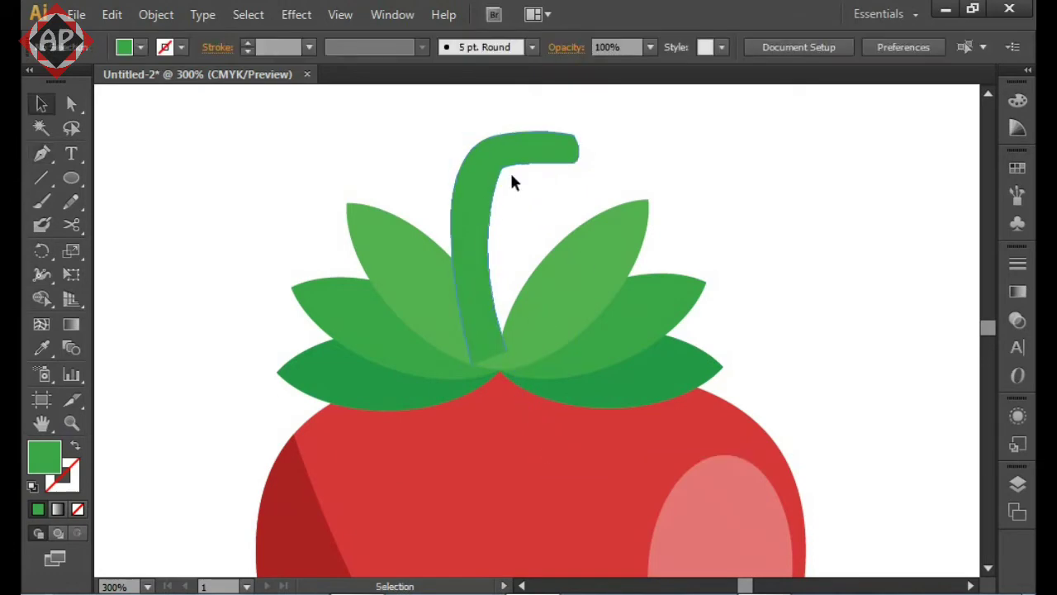
key("a")
left_click_drag(502, 171, 498, 182)
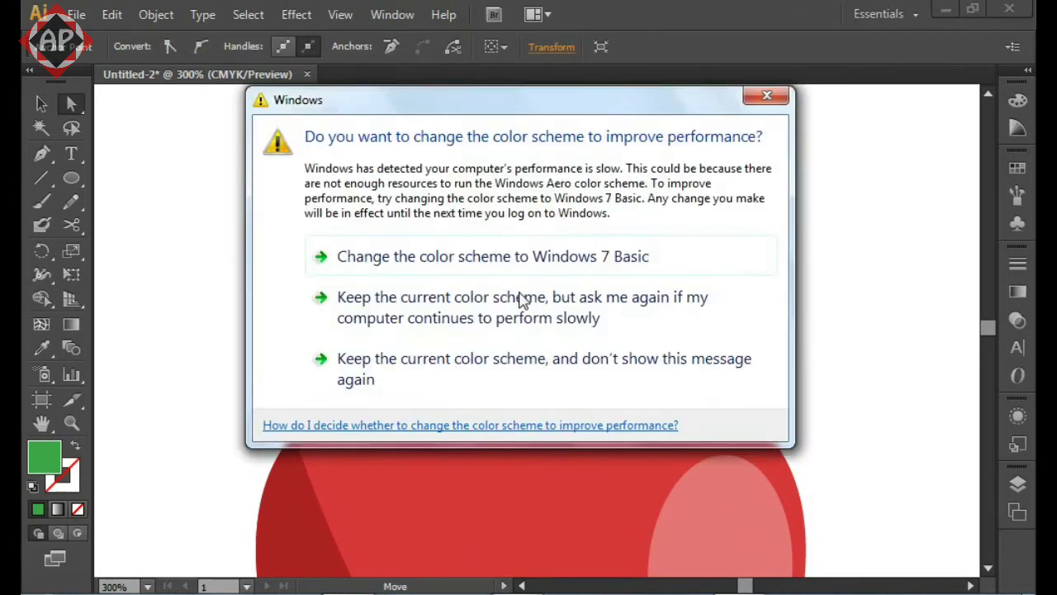
left_click(778, 100)
mouse_move(501, 176)
left_mouse_down()
mouse_move(513, 161)
mouse_move(512, 173)
mouse_move(490, 170)
left_mouse_up()
left_click(522, 193)
left_click(488, 172)
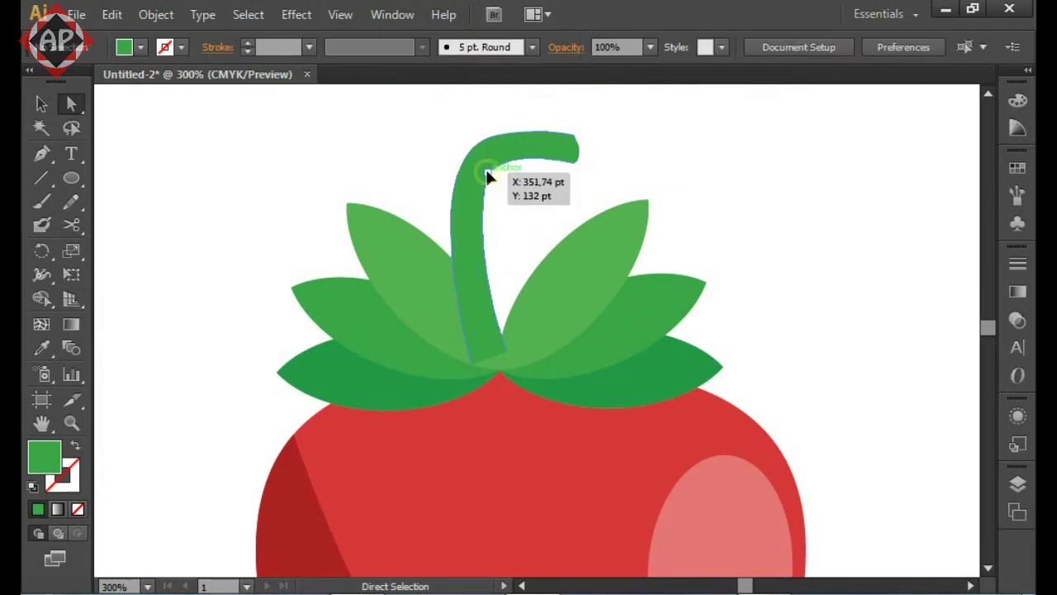
left_click_drag(490, 178, 492, 178)
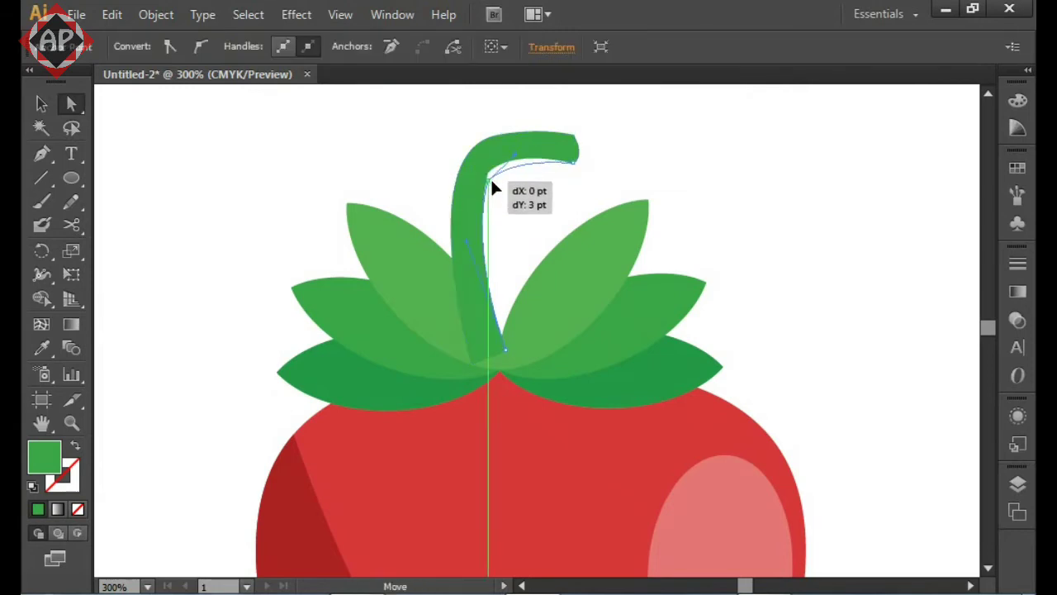
left_click(545, 195)
Move the stem slightly right, recolour it the darker leaf green, and send it behind the leaves
key("v")
left_click_drag(483, 221, 498, 217)
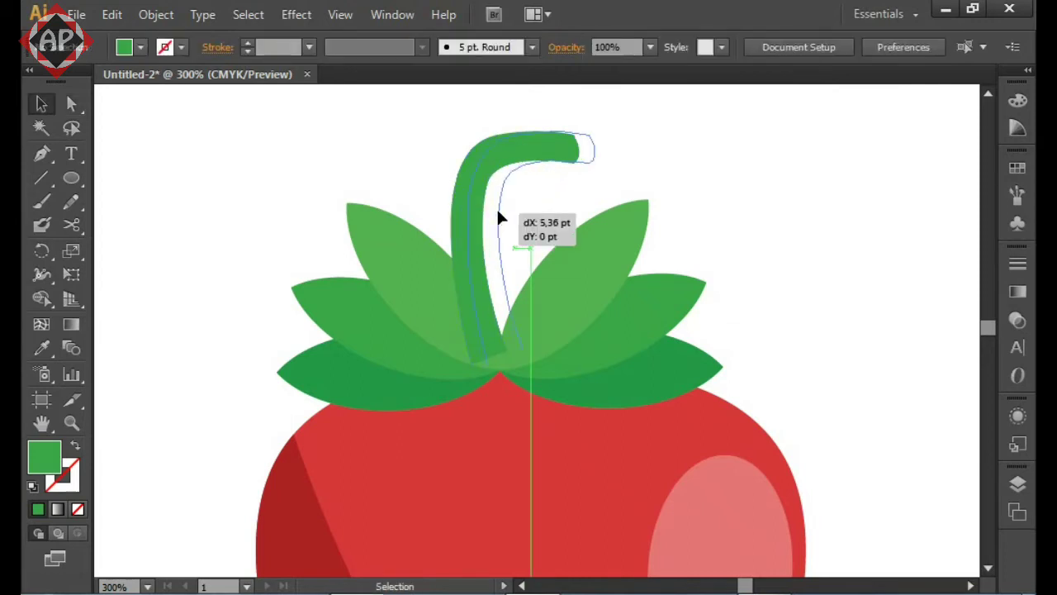
key("i")
left_click(668, 369)
key("v")
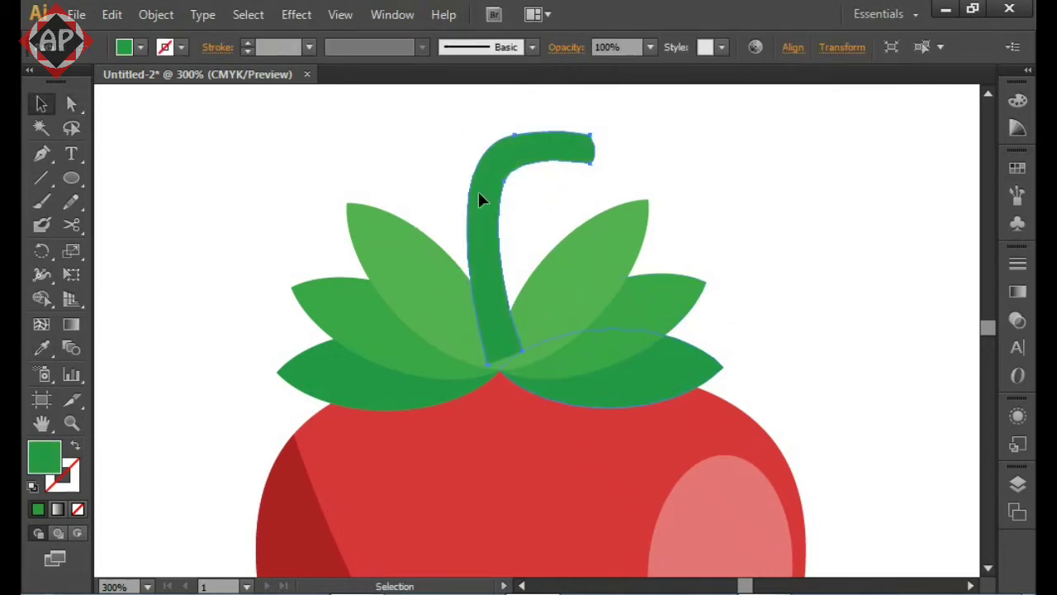
key("ctrl+shift+bracketleft")
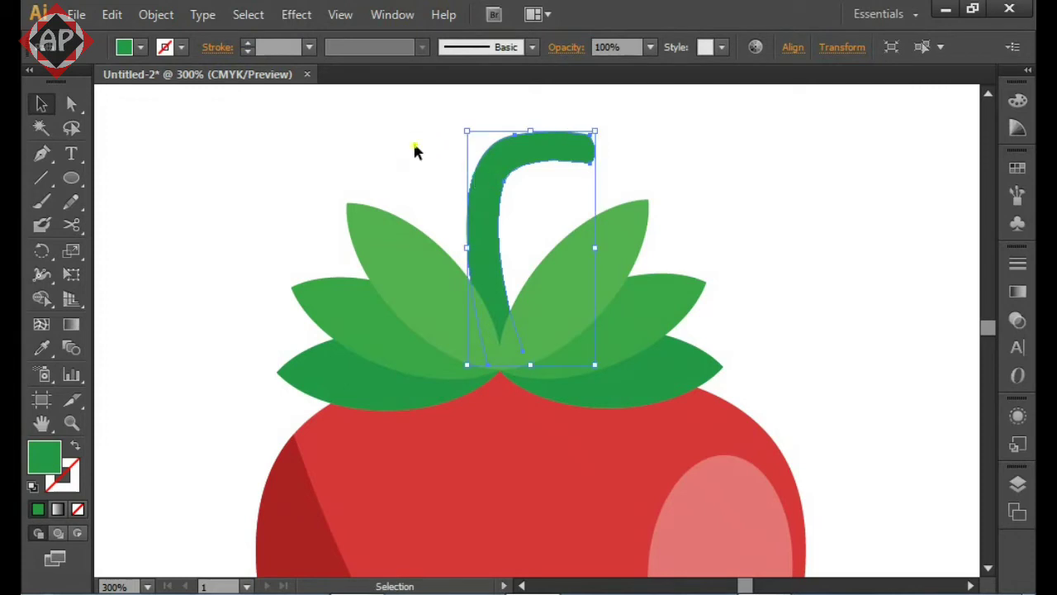
left_click(413, 151)
Group the leaves and stem and shift the group slightly right on the strawberry
scroll(707, 137, "down", 1)
mouse_move(325, 214)
left_mouse_down()
mouse_move(643, 237)
mouse_move(604, 231)
left_mouse_up()
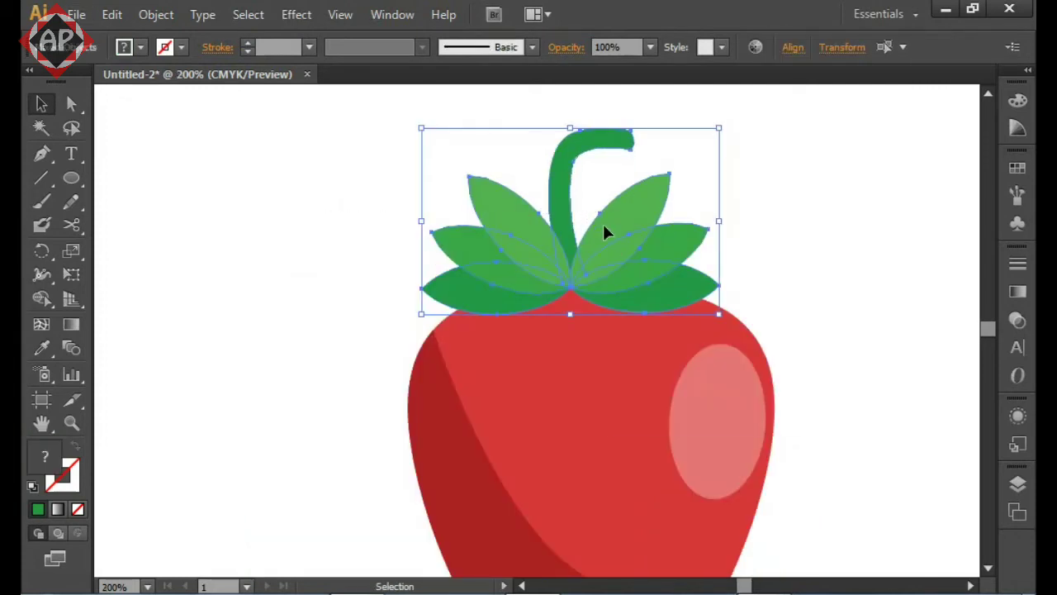
right_click(609, 229)
left_click(672, 320)
left_click_drag(815, 327, 759, 230)
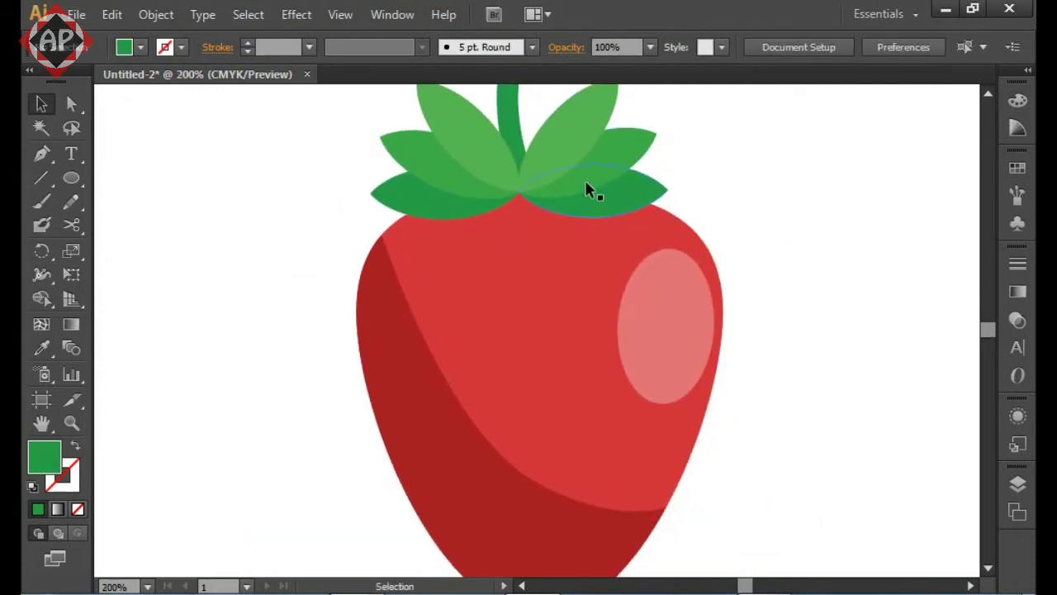
left_click_drag(587, 187, 608, 184)
left_click(726, 131)
scroll(785, 190, "down", 2)
left_click_drag(830, 240, 706, 290)
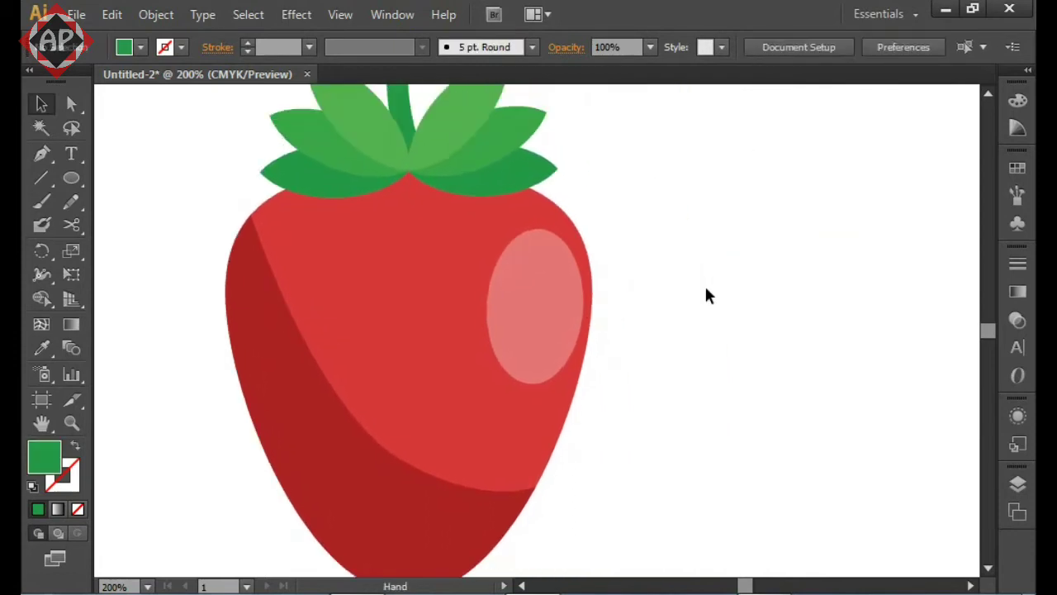
With the Pen tool, draw a closed teardrop-shaped seed path beside the strawberry
key("ctrl+plus")
key("ctrl+plus")
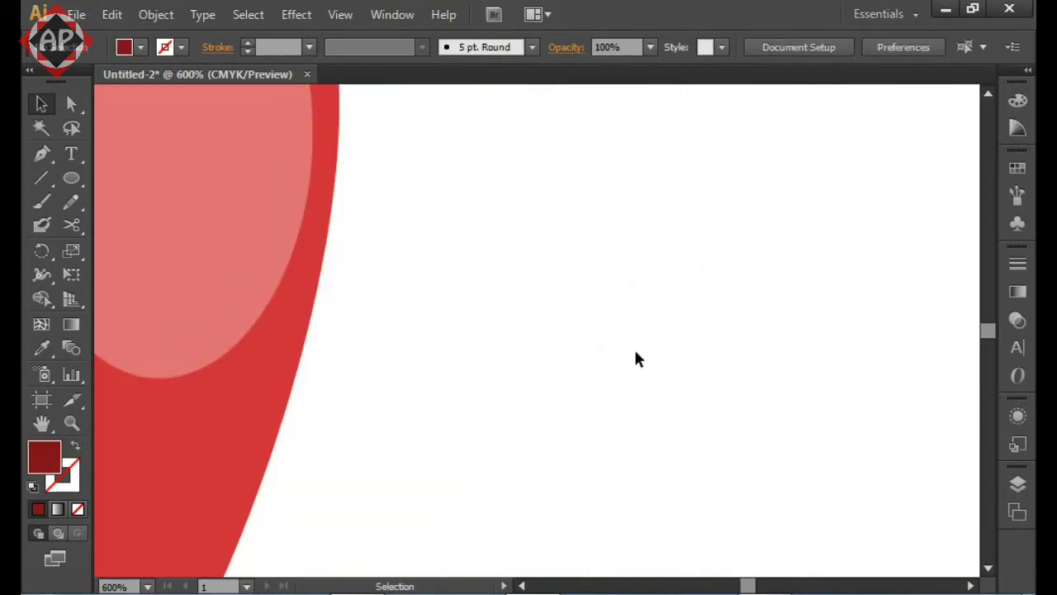
key("p")
left_click(615, 324)
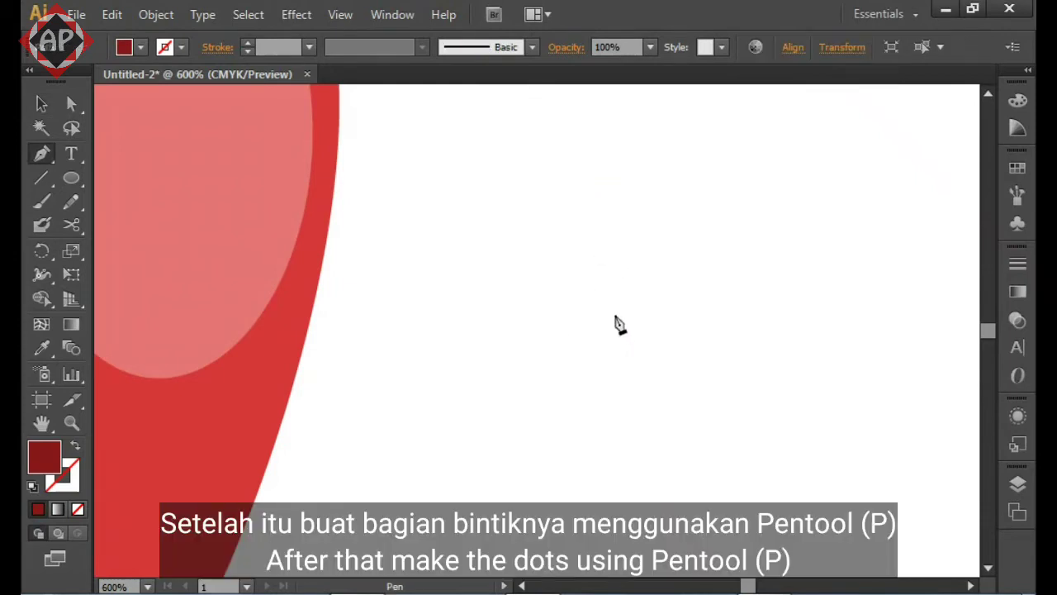
left_click_drag(655, 367, 652, 358)
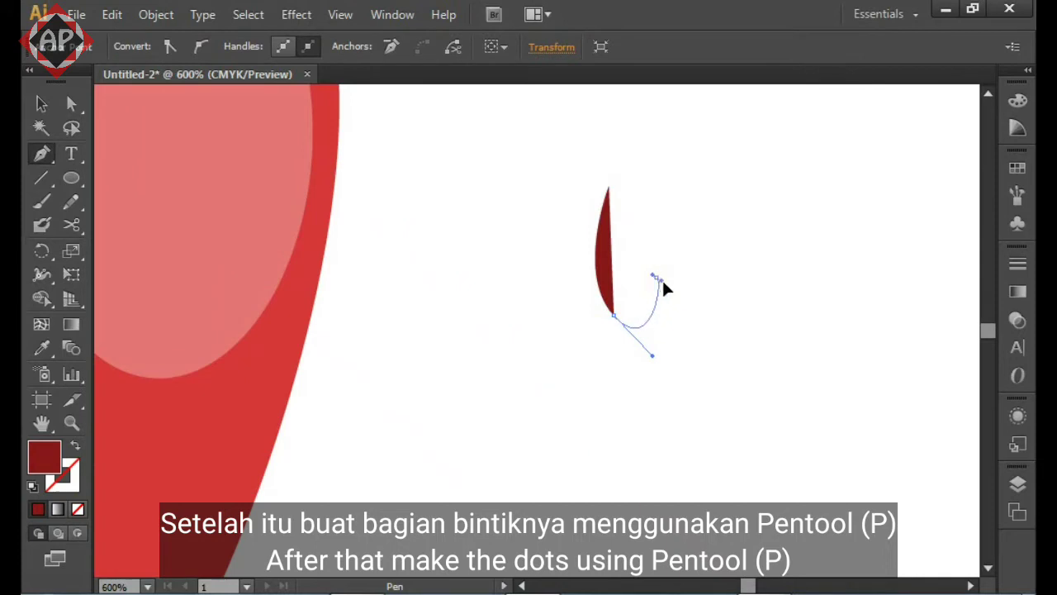
left_click(654, 276)
left_click_drag(654, 276, 645, 263)
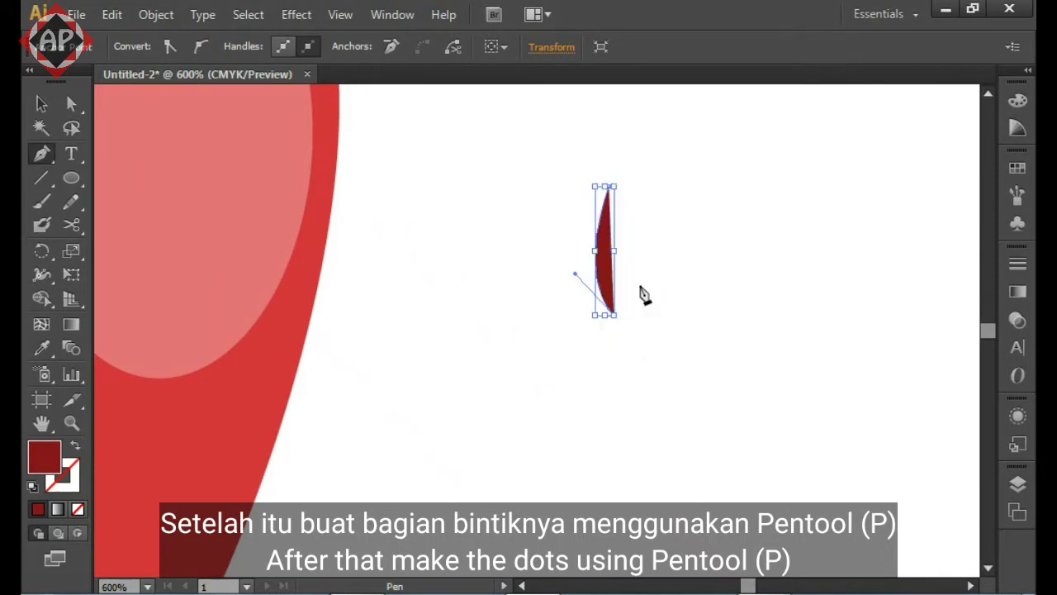
mouse_move(641, 294)
left_mouse_down()
mouse_move(644, 266)
mouse_move(642, 302)
mouse_move(666, 260)
left_mouse_up()
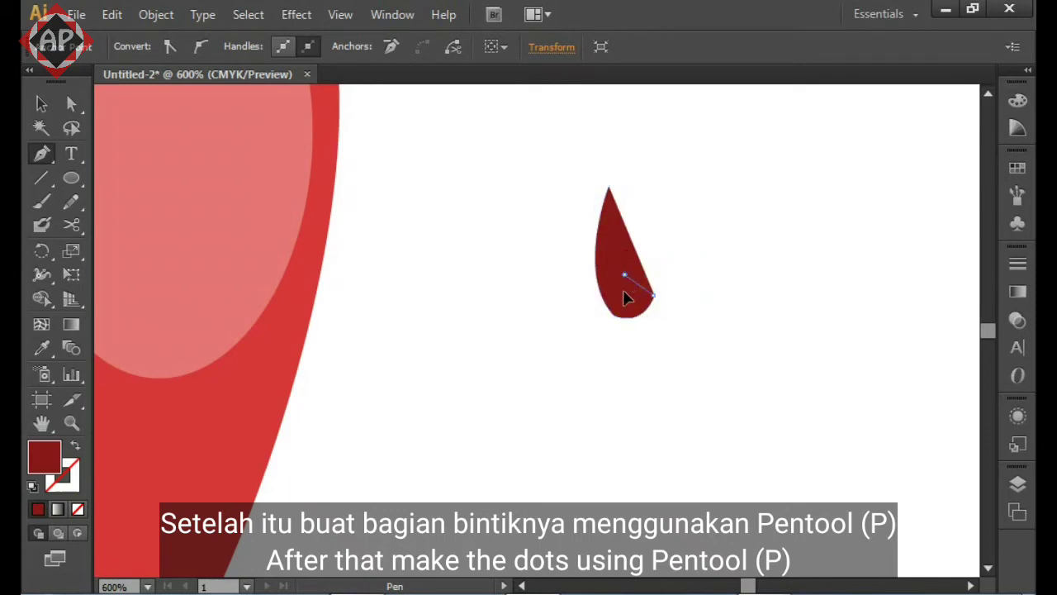
mouse_move(609, 297)
left_mouse_down()
mouse_move(600, 302)
mouse_move(629, 285)
left_mouse_up()
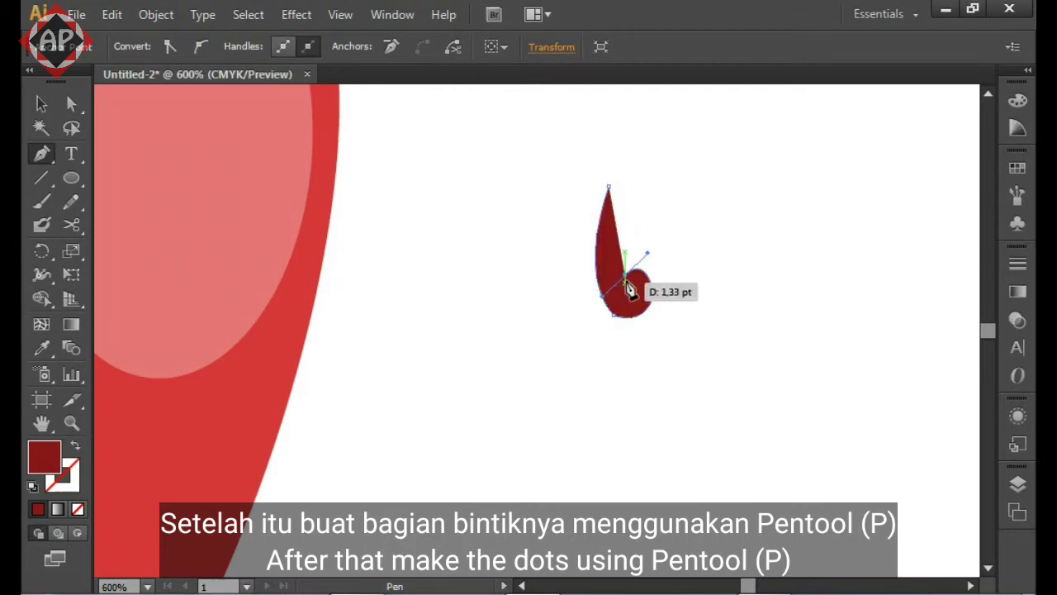
key("ctrl+z")
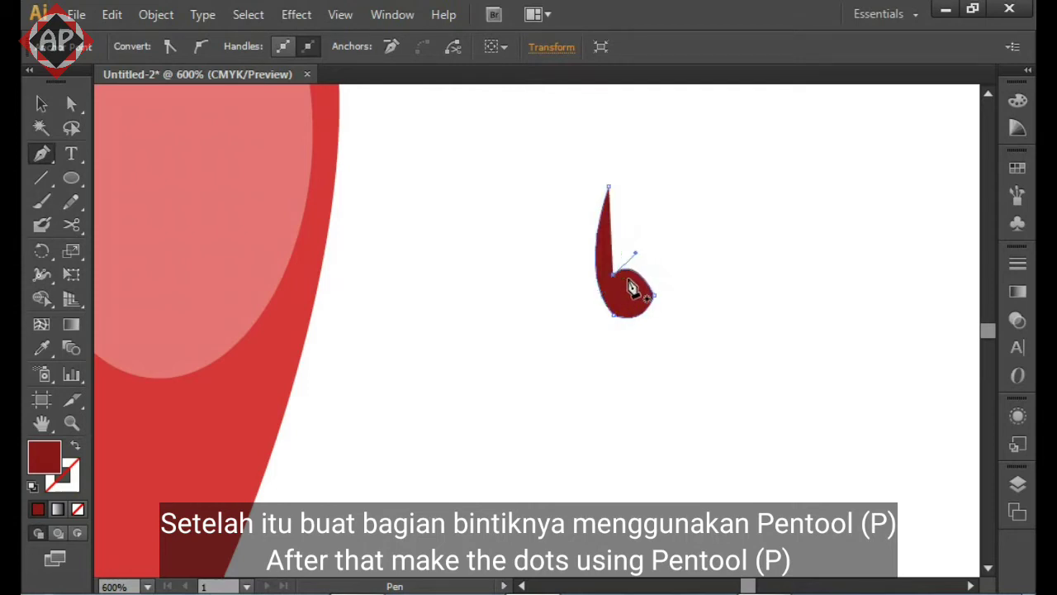
left_click(620, 276)
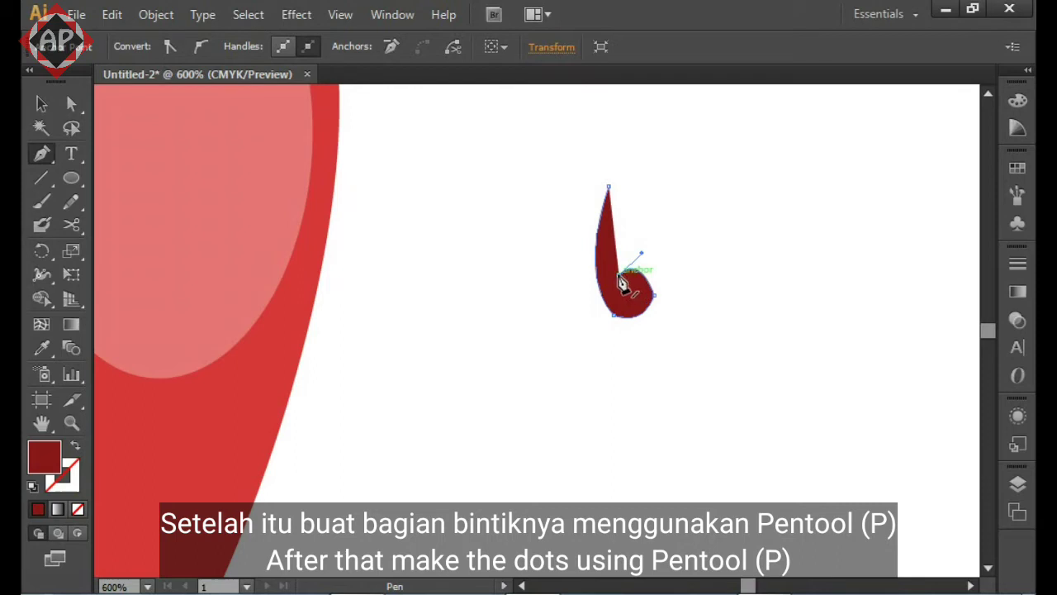
left_click_drag(611, 191, 612, 131)
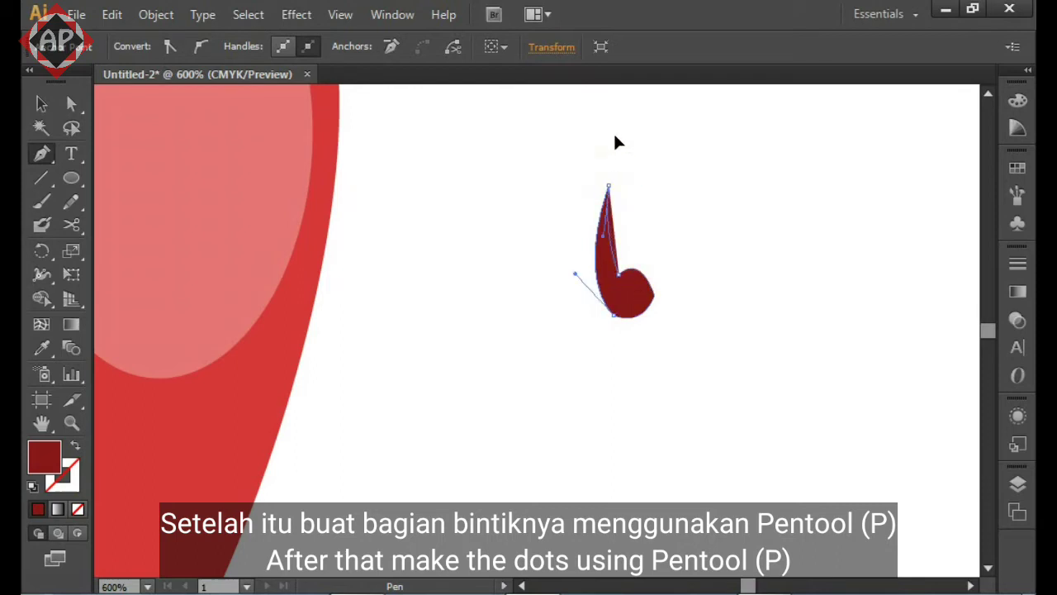
Reshape the seed's curl and move its top point slightly down-right
key("a")
mouse_move(654, 291)
left_mouse_down()
mouse_move(640, 255)
mouse_move(653, 247)
left_mouse_up()
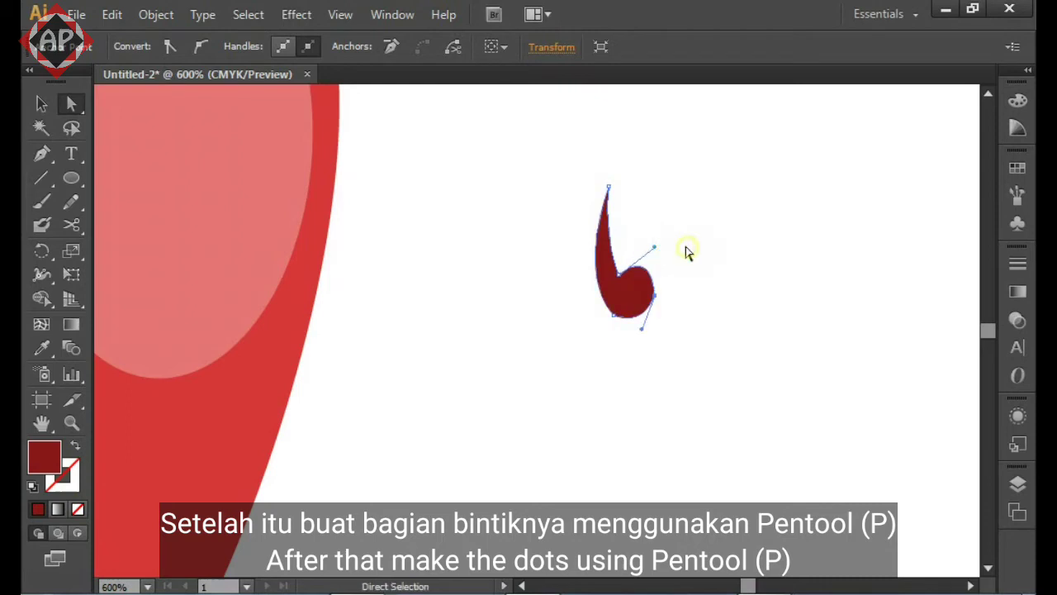
left_click(686, 252)
left_click(609, 191)
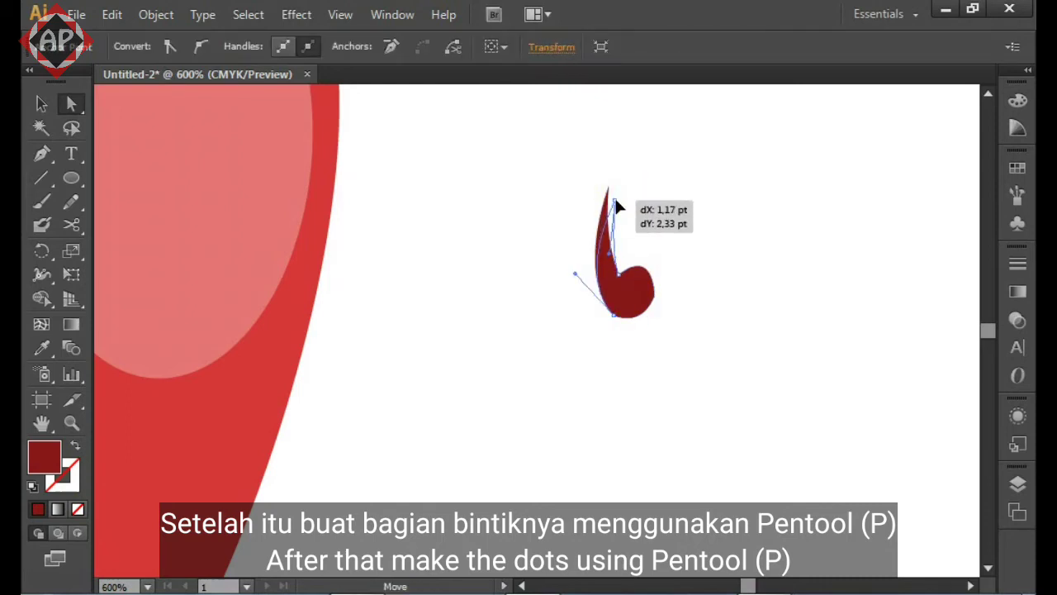
left_click_drag(608, 189, 614, 203)
left_click_drag(609, 259, 605, 263)
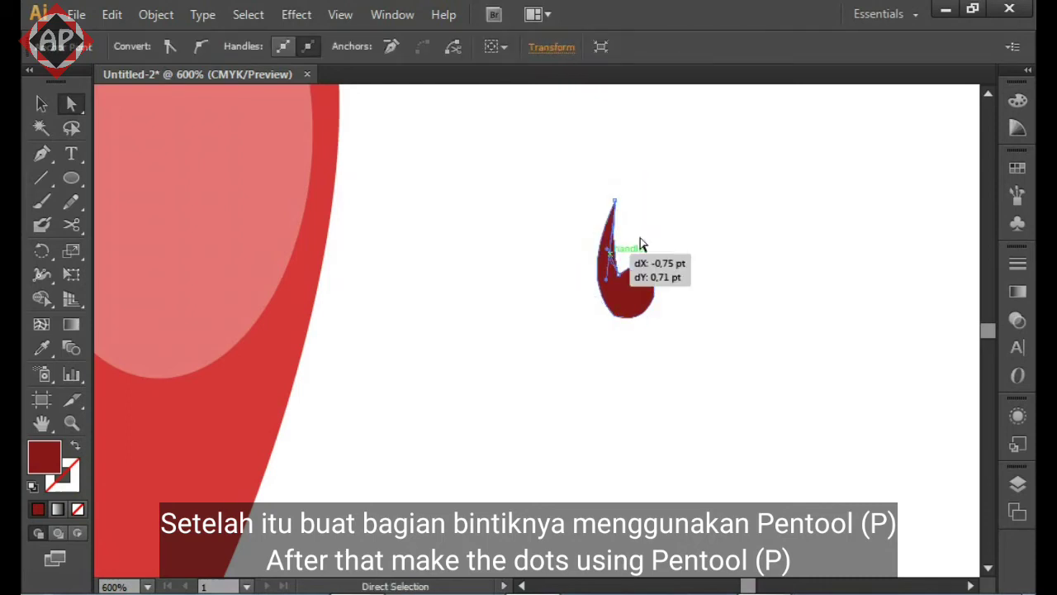
left_click(705, 243)
Pull the inner anchor down and reshape the bottom curve into a curled seed
left_click(646, 256)
left_click(615, 264)
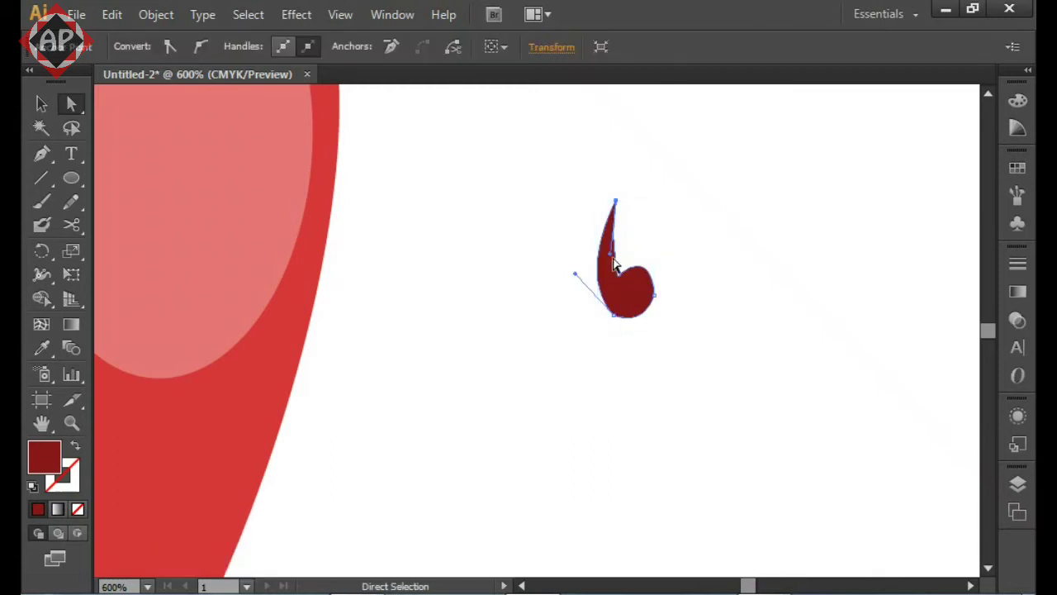
left_click_drag(613, 262, 611, 271)
left_click(682, 232)
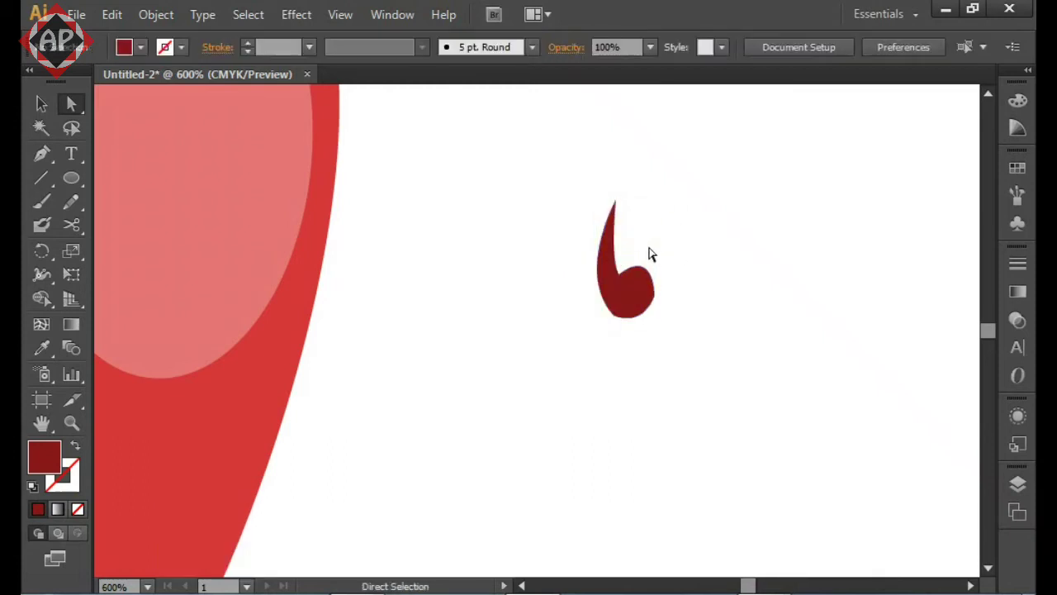
left_click_drag(615, 317, 570, 278)
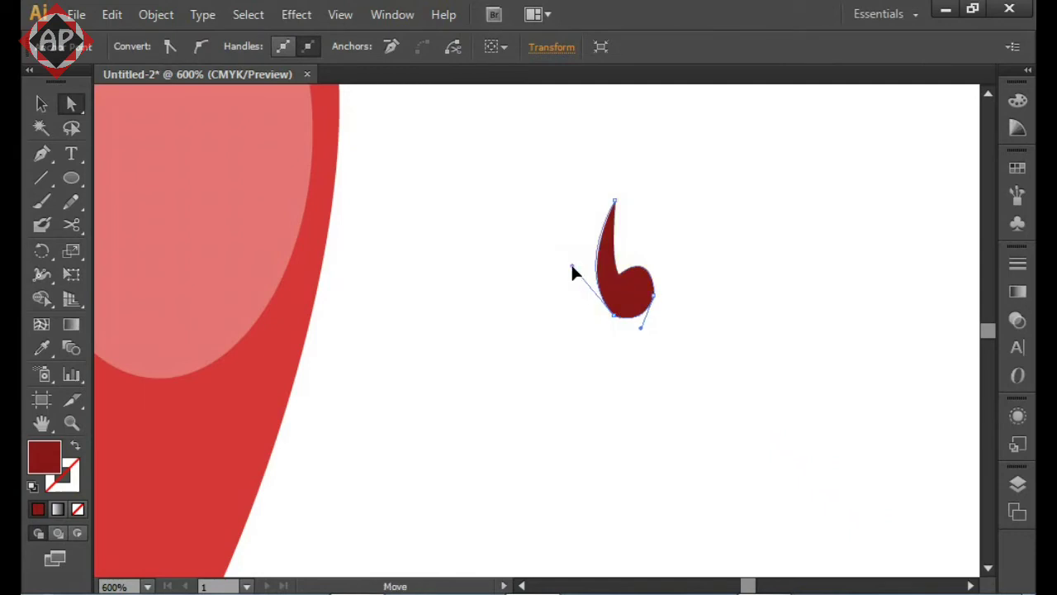
left_click(708, 237)
Move the seed onto the strawberry and change its fill to a darker red
key("v")
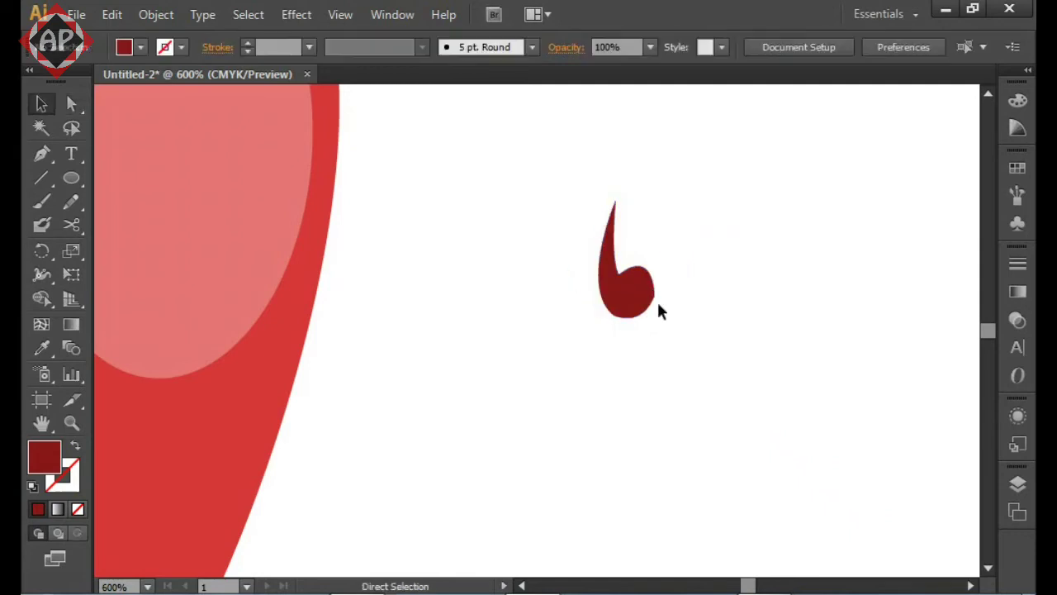
left_click(627, 306)
key("ctrl+minus")
mouse_move(639, 338)
left_mouse_down()
mouse_move(882, 276)
mouse_move(593, 463)
mouse_move(605, 470)
left_mouse_up()
key("ctrl+minus")
left_click(753, 499)
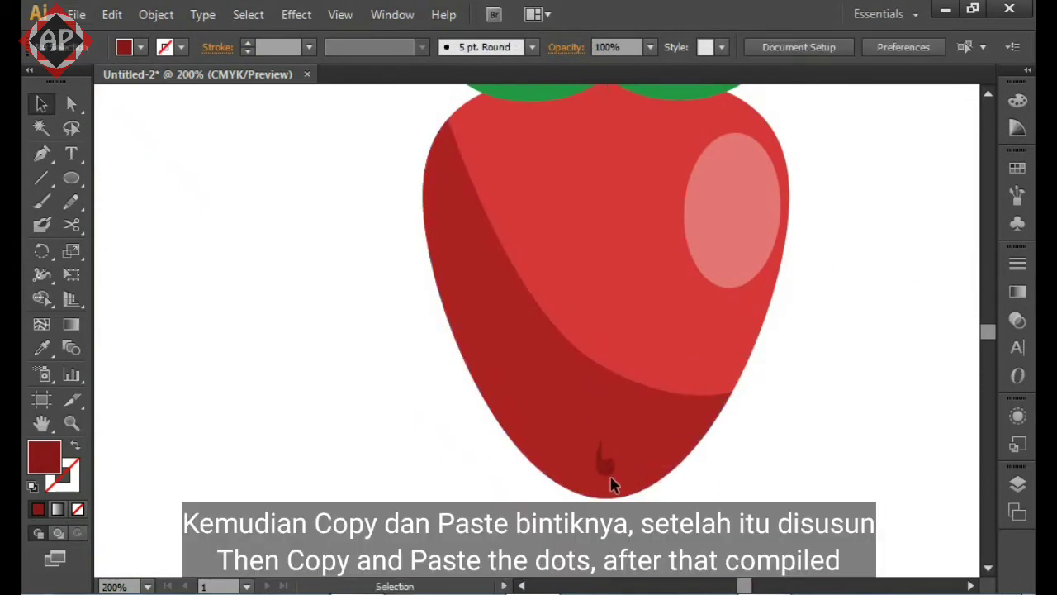
left_click(604, 470)
double_click(39, 467)
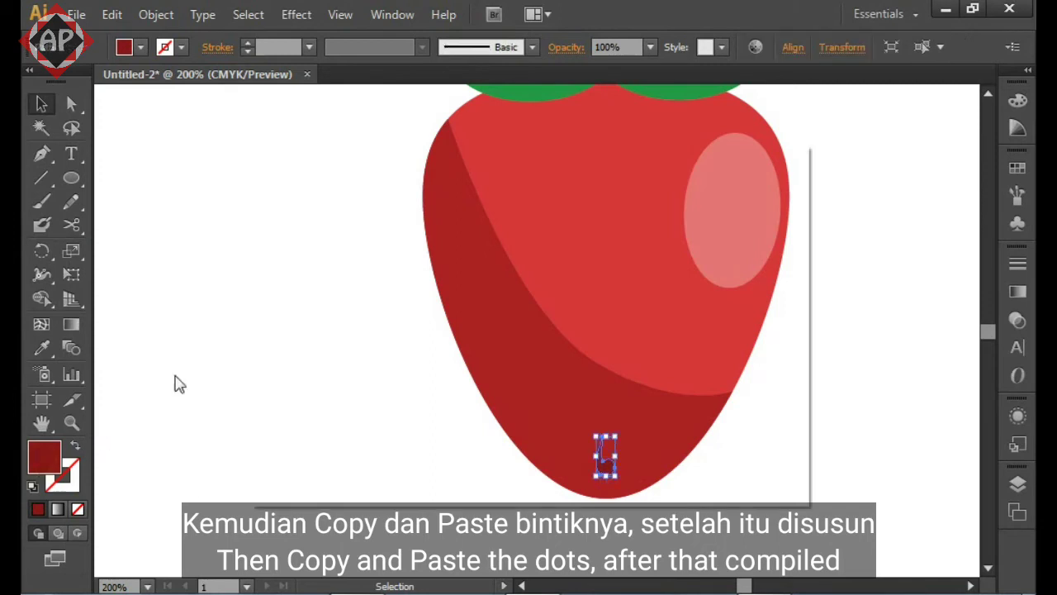
left_click(508, 364)
left_click(738, 214)
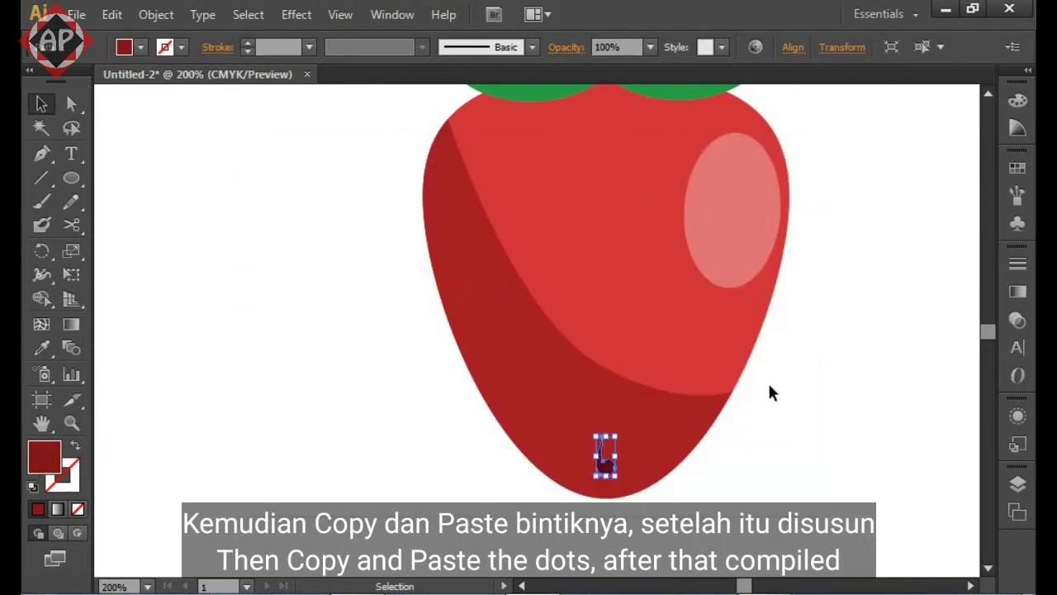
Copy the dark red seed and place the first copies on the strawberry's lower right
key("a")
left_click(609, 461)
key("ctrl+c")
key("ctrl+v")
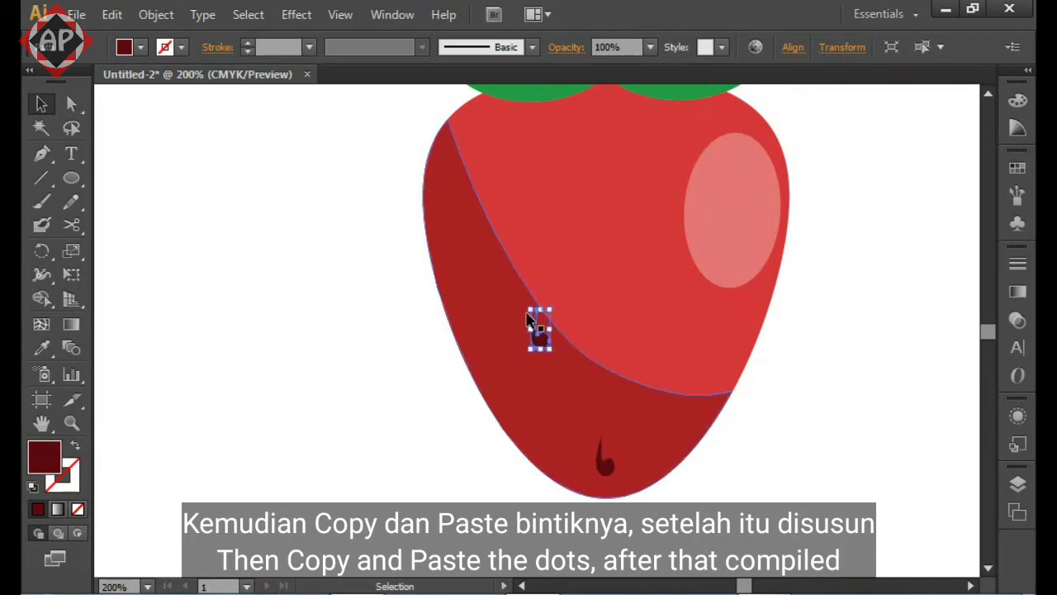
left_click_drag(547, 342, 670, 423)
left_click_drag(614, 477, 619, 472)
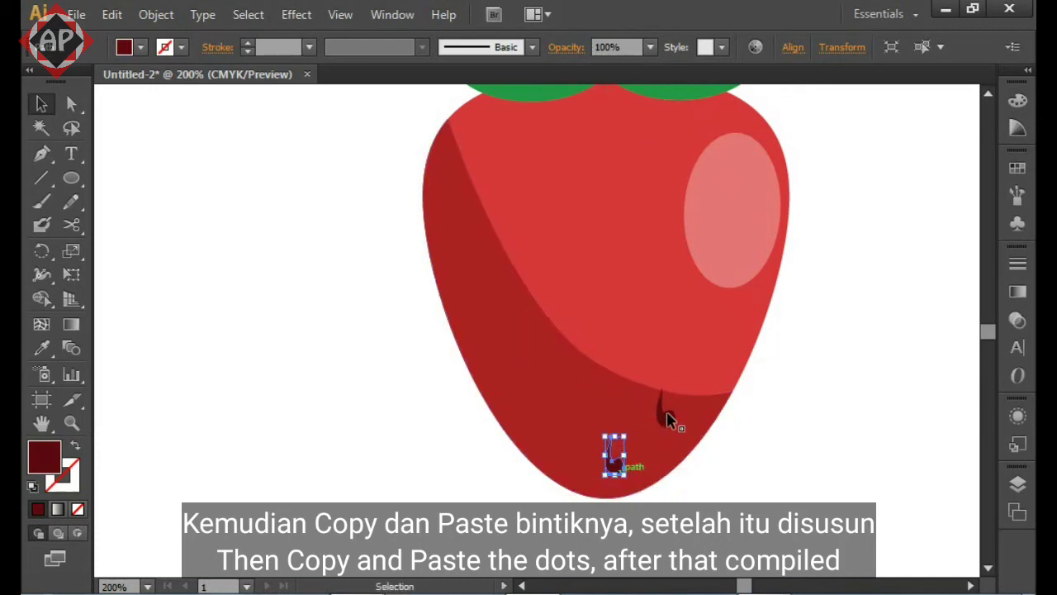
left_click_drag(666, 413, 666, 413)
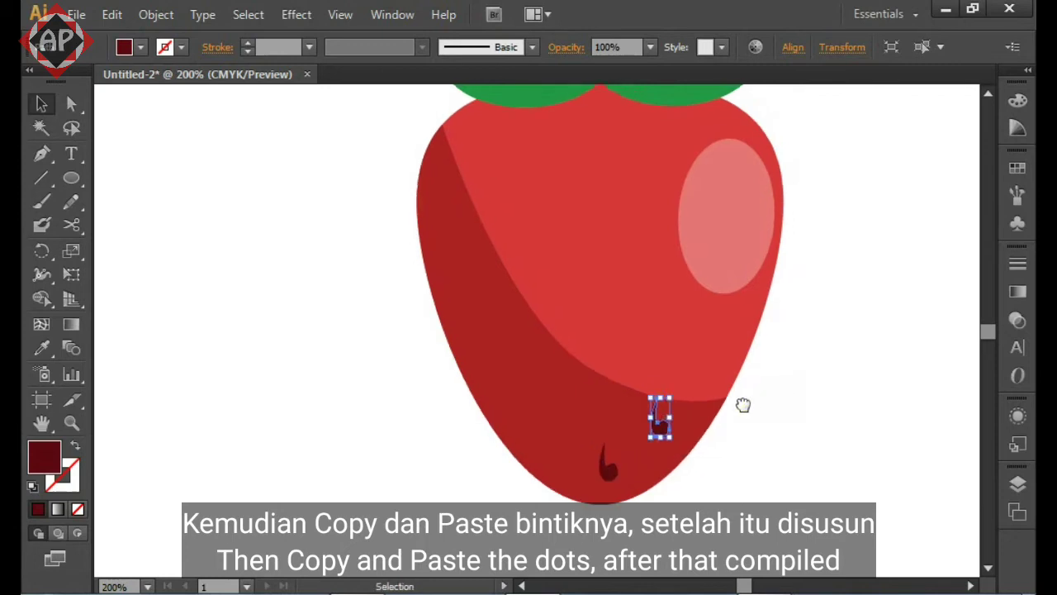
left_click_drag(774, 405, 707, 405)
Paste more seed copies and spread them up the right side into the light oval
scroll(707, 405, "up", 1)
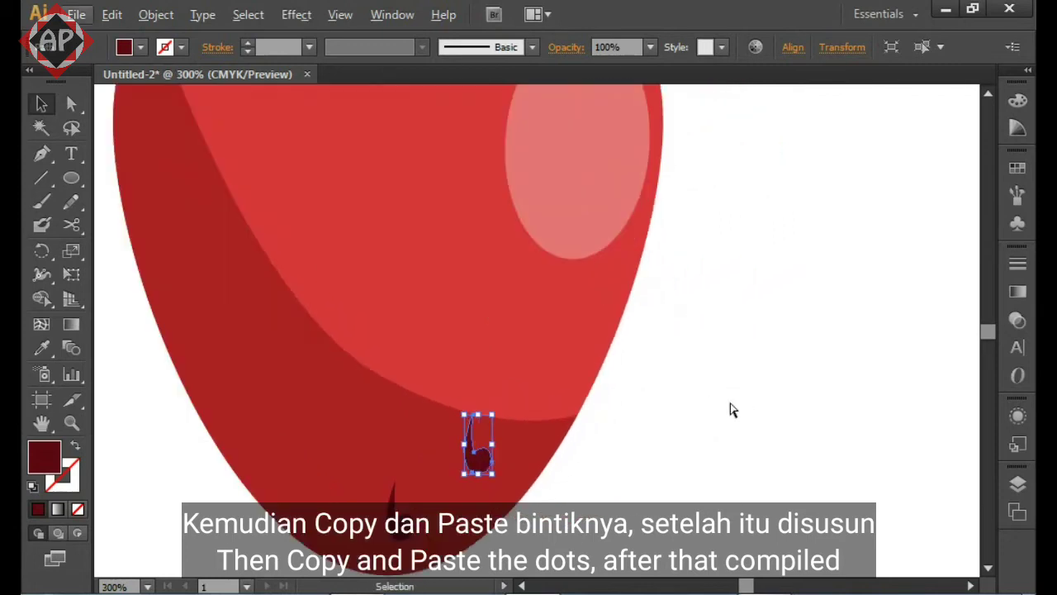
key("ctrl+v")
mouse_move(558, 362)
left_mouse_down()
mouse_move(760, 401)
mouse_move(766, 393)
left_mouse_up()
scroll(760, 401, "up", 2)
key("ctrl+v")
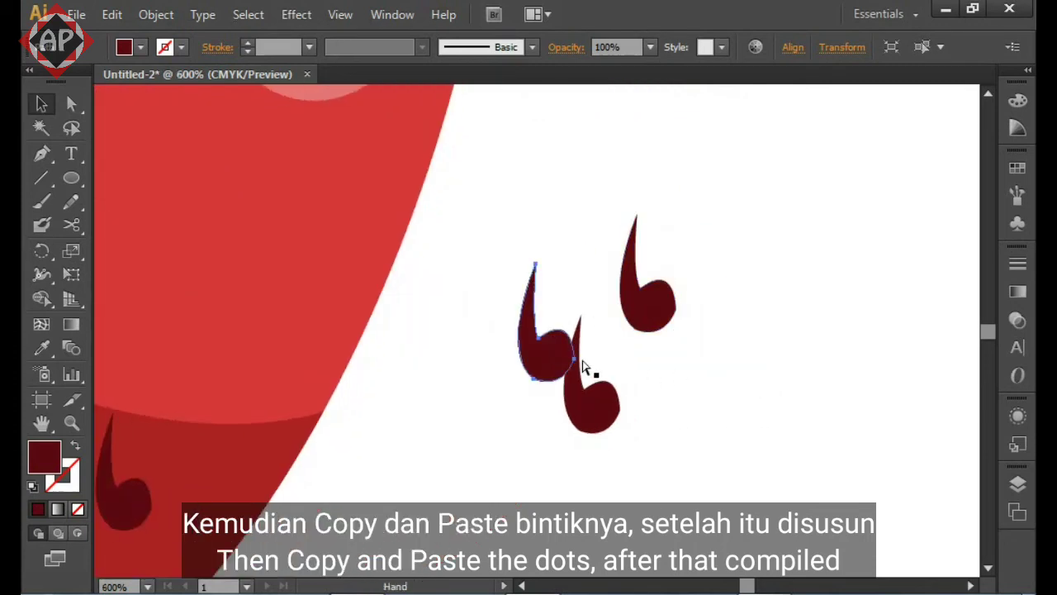
scroll(451, 361, "down", 2)
left_click_drag(529, 392, 405, 388)
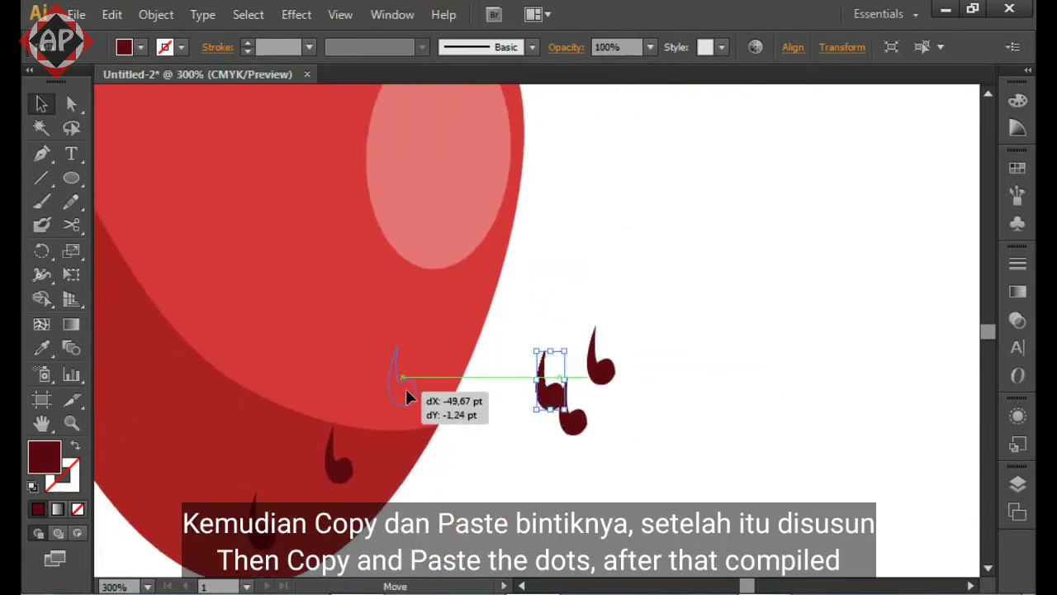
mouse_move(603, 372)
left_mouse_down()
mouse_move(455, 299)
mouse_move(452, 308)
mouse_move(464, 188)
left_mouse_up()
left_click_drag(453, 316, 443, 307)
left_click(442, 405)
left_click_drag(616, 453, 616, 448)
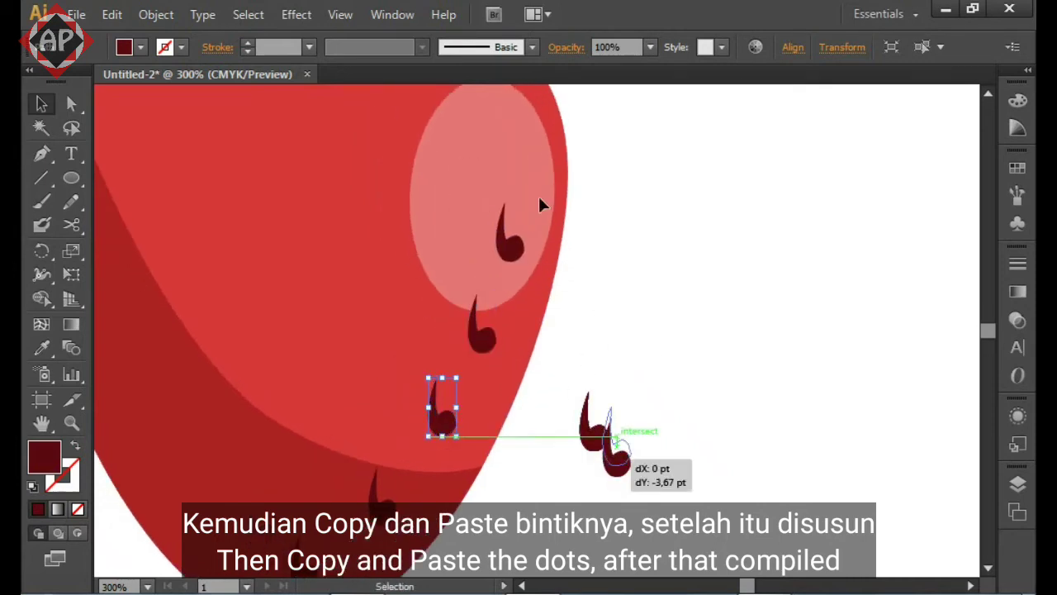
left_click_drag(538, 198, 525, 151)
left_click_drag(759, 231, 831, 252)
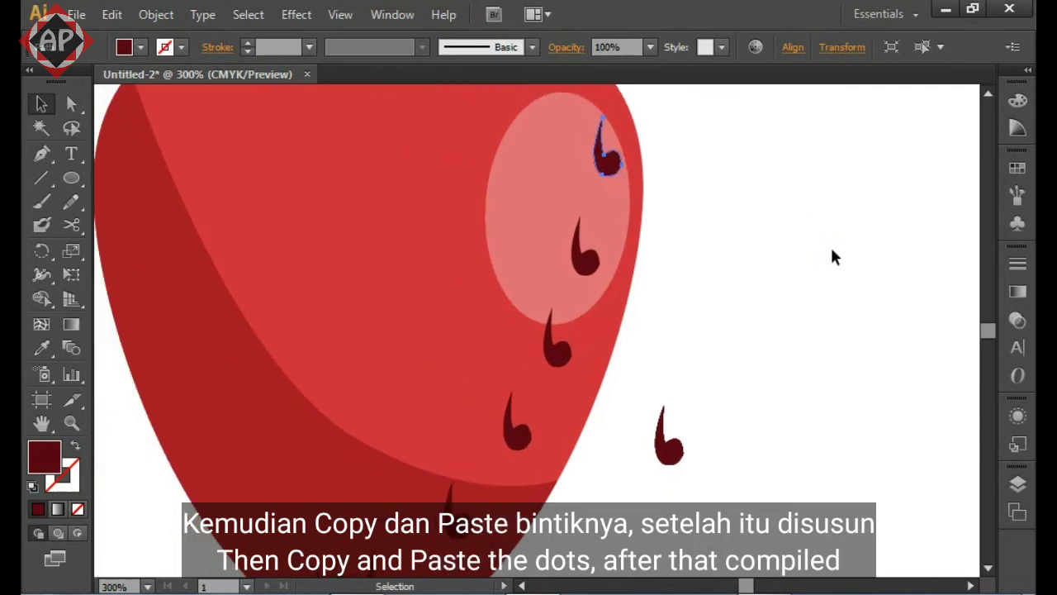
scroll(830, 256, "down", 1)
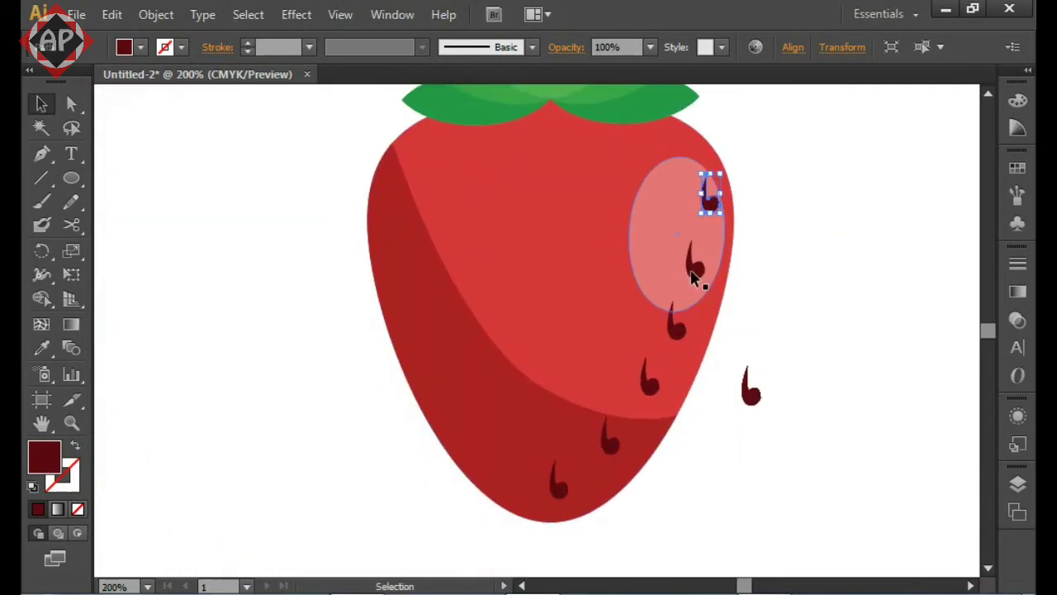
Delete the seed atop the light oval and shift the remaining seeds higher
key("Delete")
left_click_drag(694, 264, 704, 208)
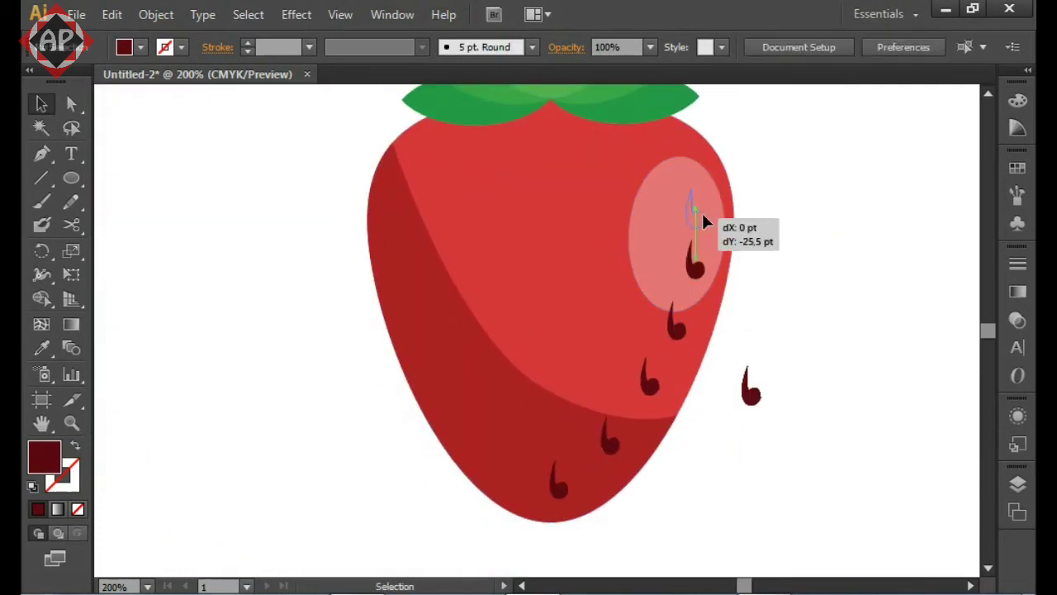
left_click_drag(679, 299, 685, 257)
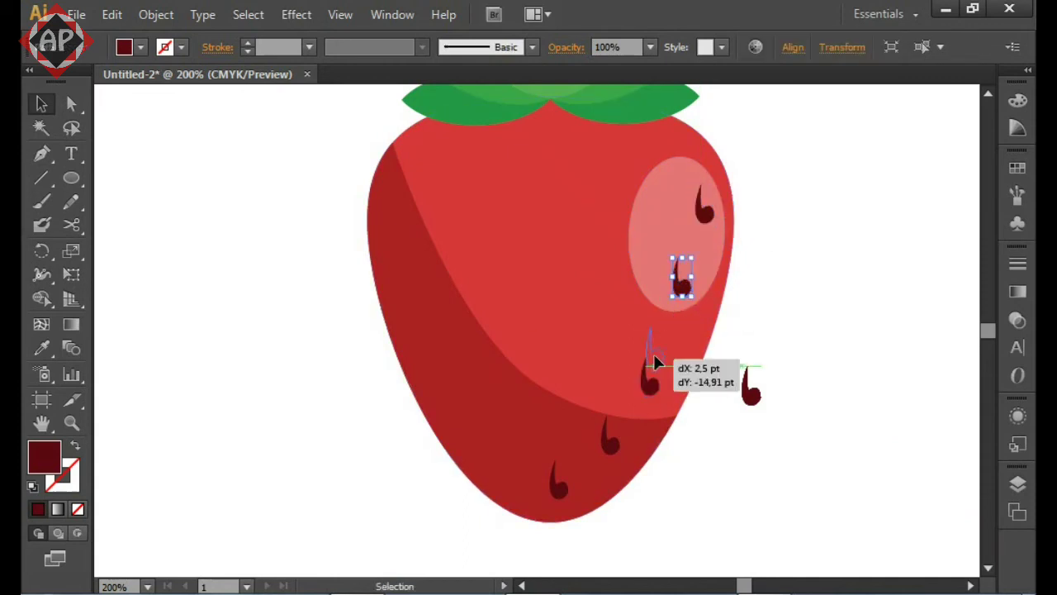
left_click_drag(649, 376, 658, 339)
left_click_drag(602, 439, 614, 422)
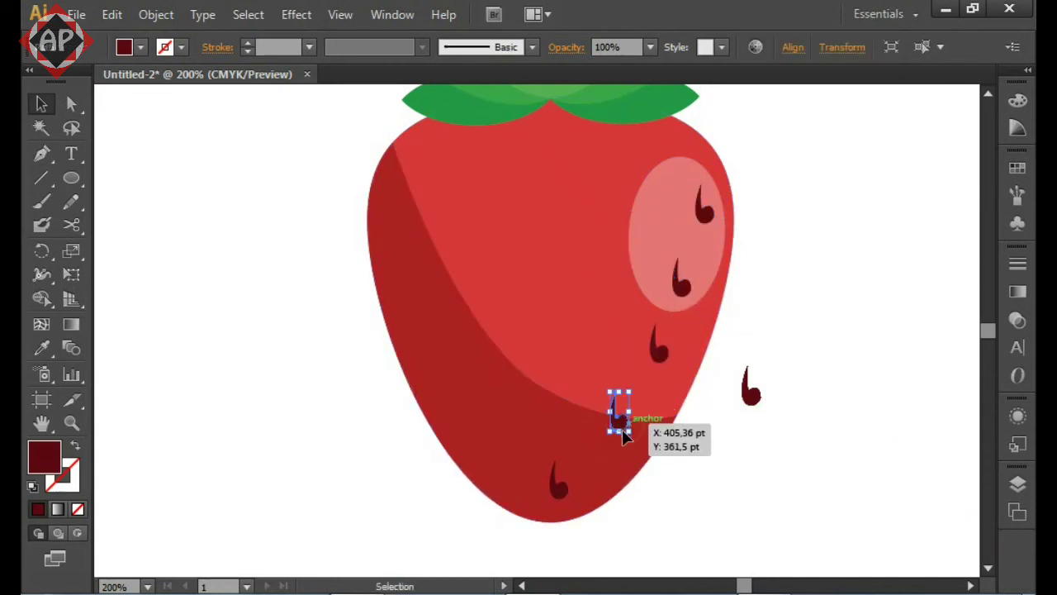
left_click_drag(665, 368, 658, 370)
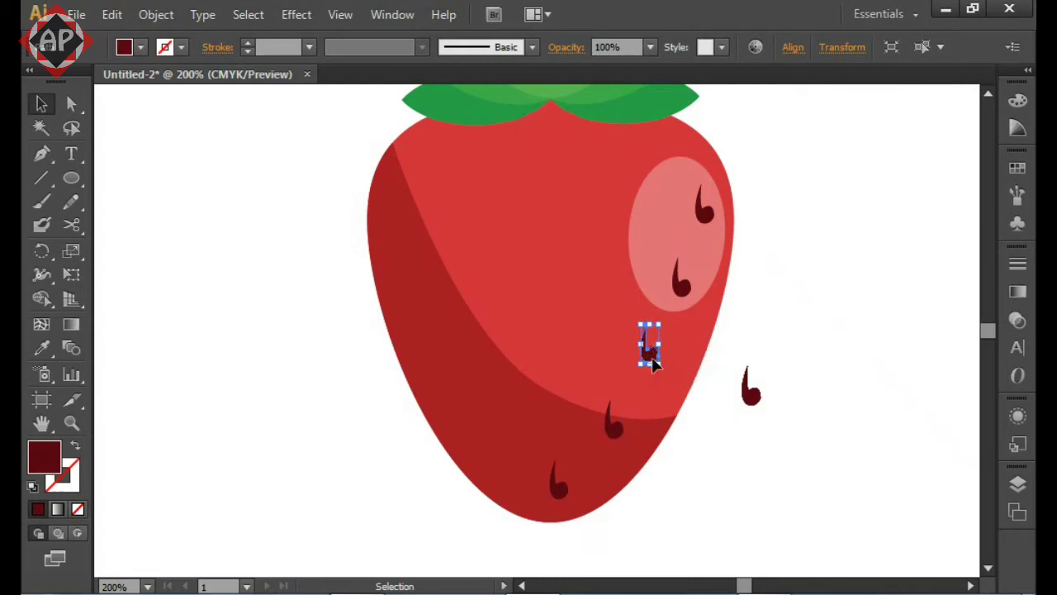
left_click(765, 305)
Alt-drag seed copies onto the strawberry's shaded left side and toward the top
left_click_drag(753, 388, 497, 441)
mouse_move(753, 406)
left_mouse_down()
mouse_move(601, 417)
mouse_move(545, 405)
mouse_move(597, 331)
mouse_move(633, 248)
left_mouse_up()
left_click_drag(752, 396, 661, 173)
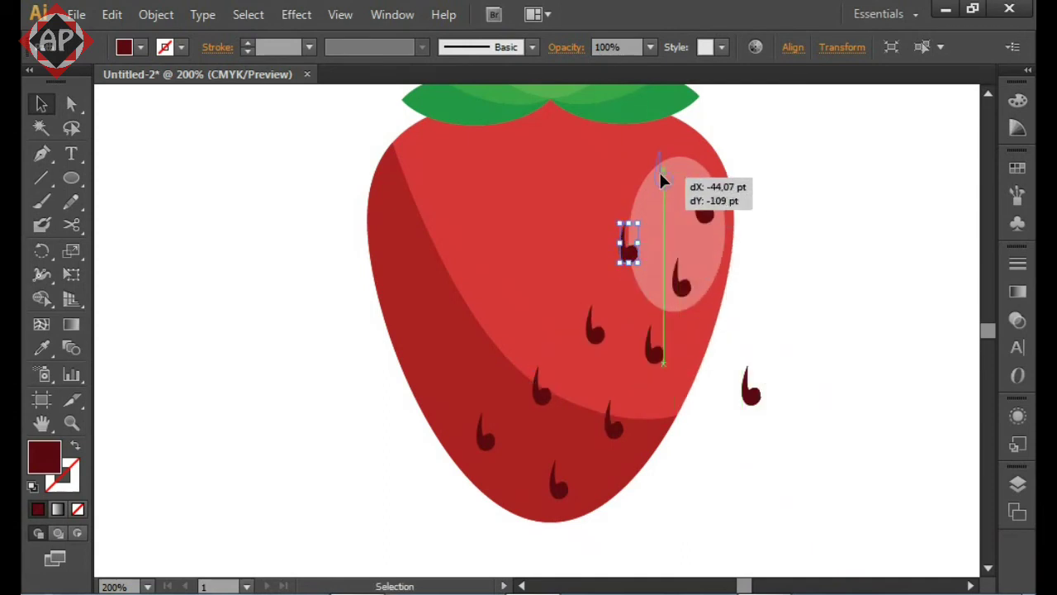
mouse_move(752, 397)
left_mouse_down()
mouse_move(439, 371)
mouse_move(429, 361)
mouse_move(506, 347)
mouse_move(527, 301)
left_mouse_up()
left_click_drag(432, 358, 451, 350)
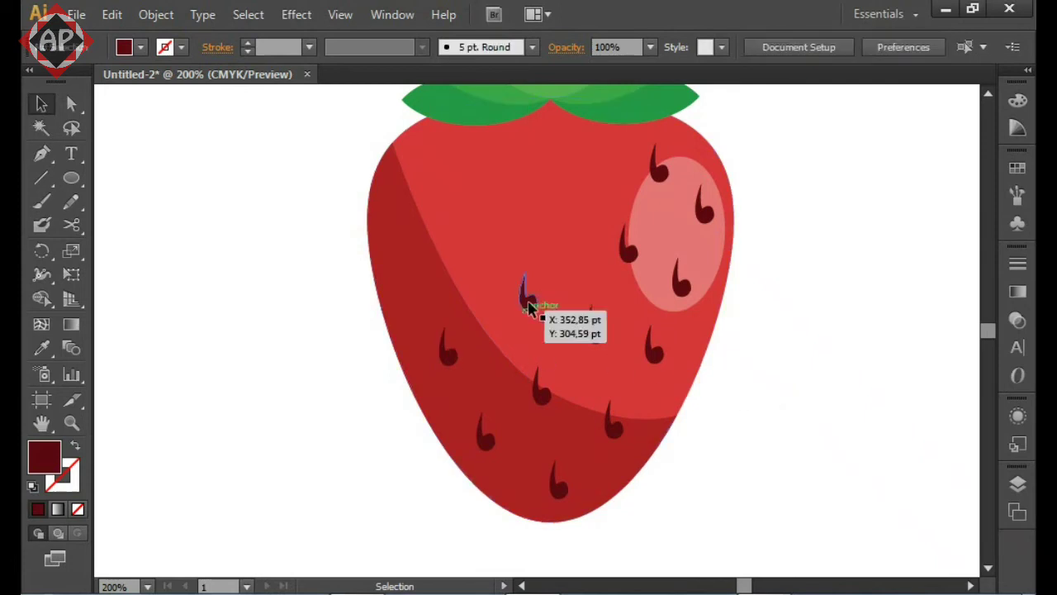
left_click_drag(525, 296, 518, 291)
key("ctrl+plus")
key("ctrl+z")
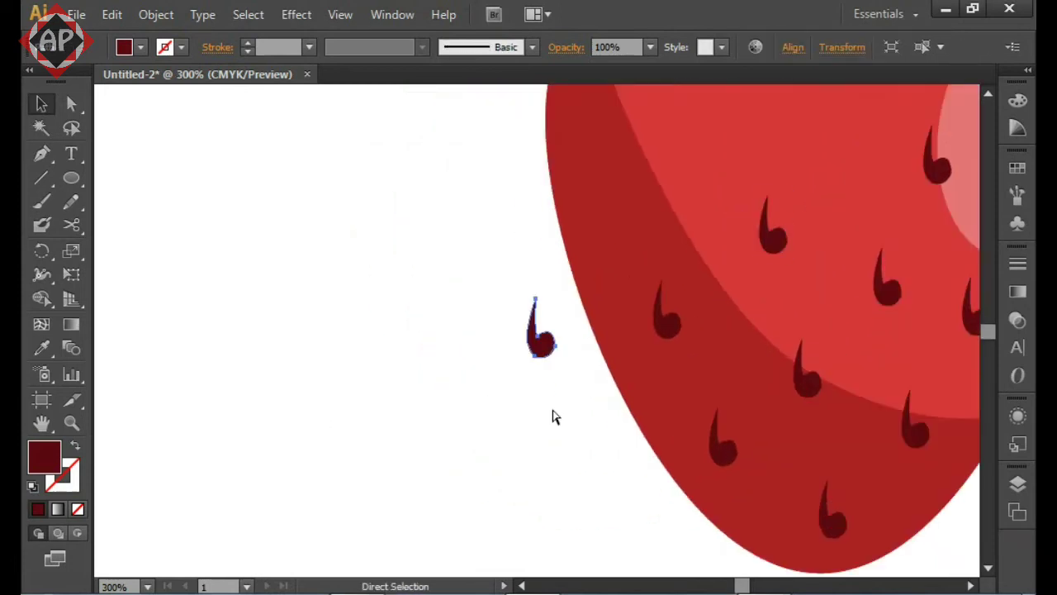
key("ctrl+minus")
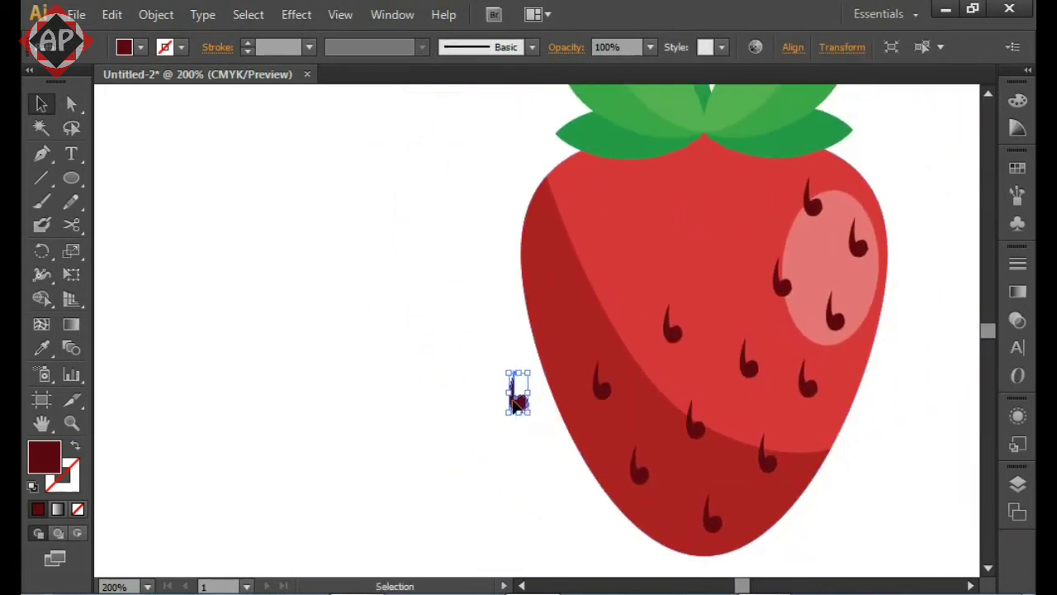
Add more seed copies across the middle and top, then delete the stray outside seed
mouse_move(518, 388)
left_mouse_down()
mouse_move(717, 279)
mouse_move(714, 264)
mouse_move(780, 281)
left_mouse_up()
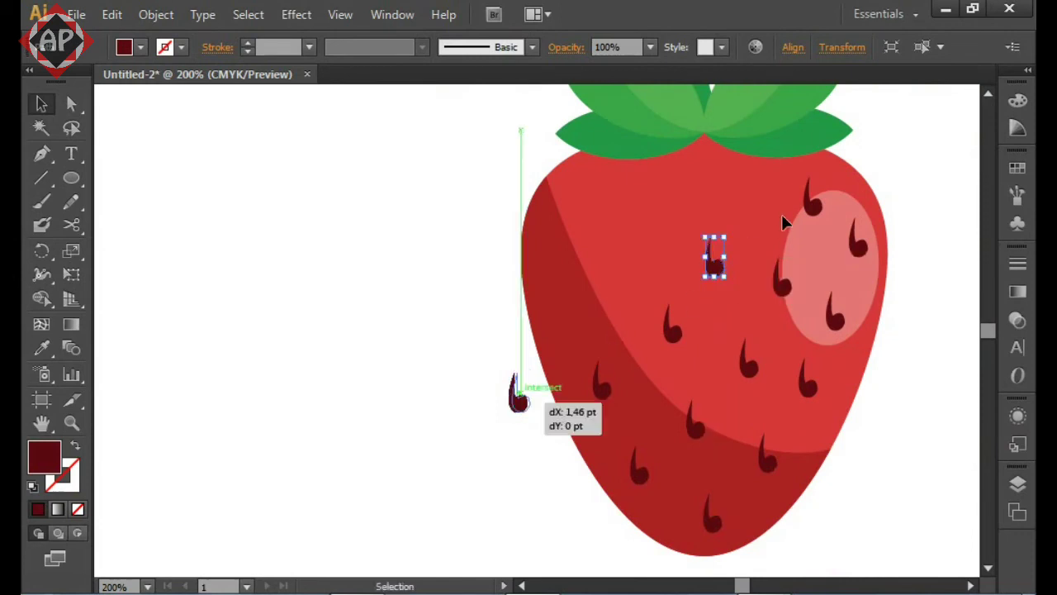
mouse_move(521, 393)
left_mouse_down()
mouse_move(759, 198)
mouse_move(564, 307)
left_mouse_up()
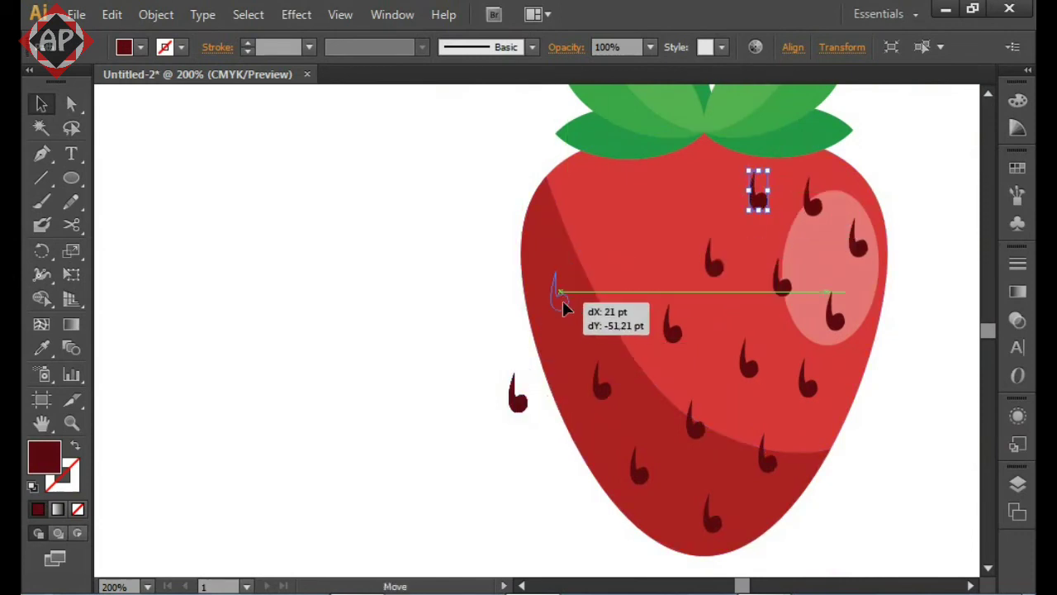
left_click_drag(520, 401, 678, 197)
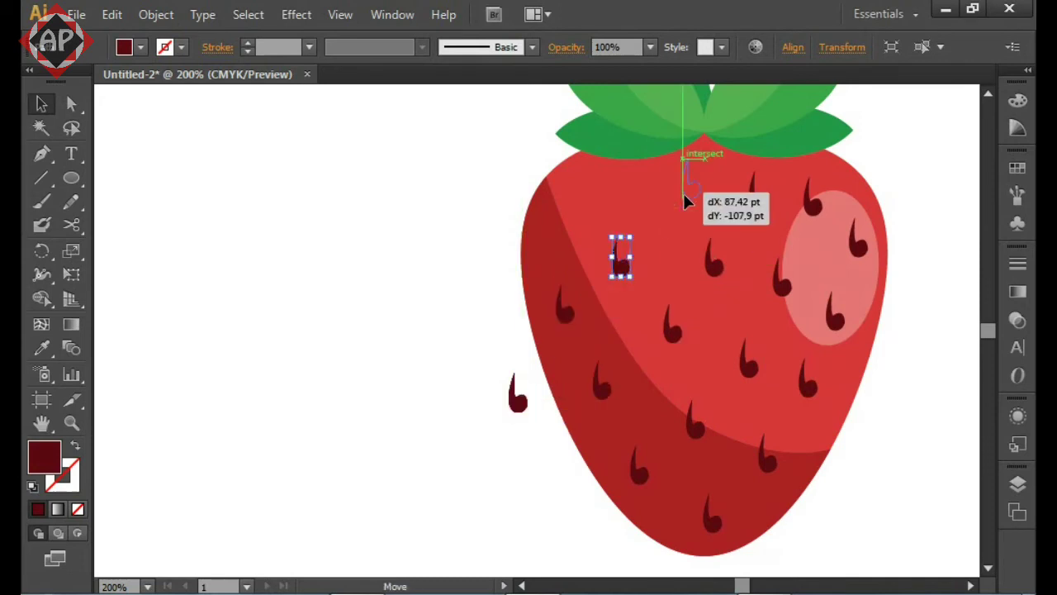
left_click(758, 196)
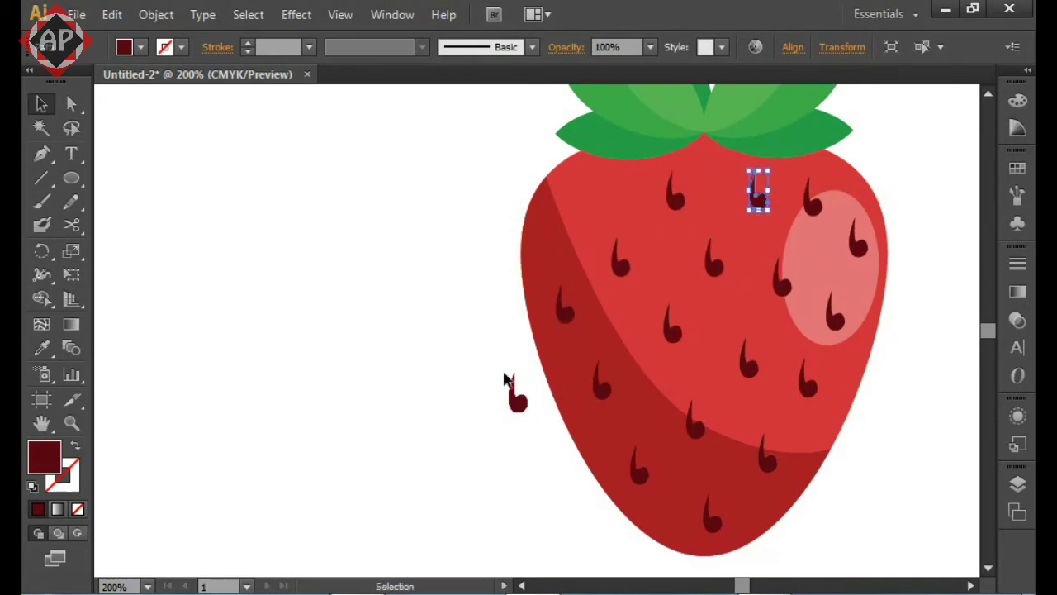
mouse_move(517, 390)
left_mouse_down()
mouse_move(558, 237)
mouse_move(616, 211)
mouse_move(622, 195)
left_mouse_up()
left_click_drag(601, 398, 606, 409)
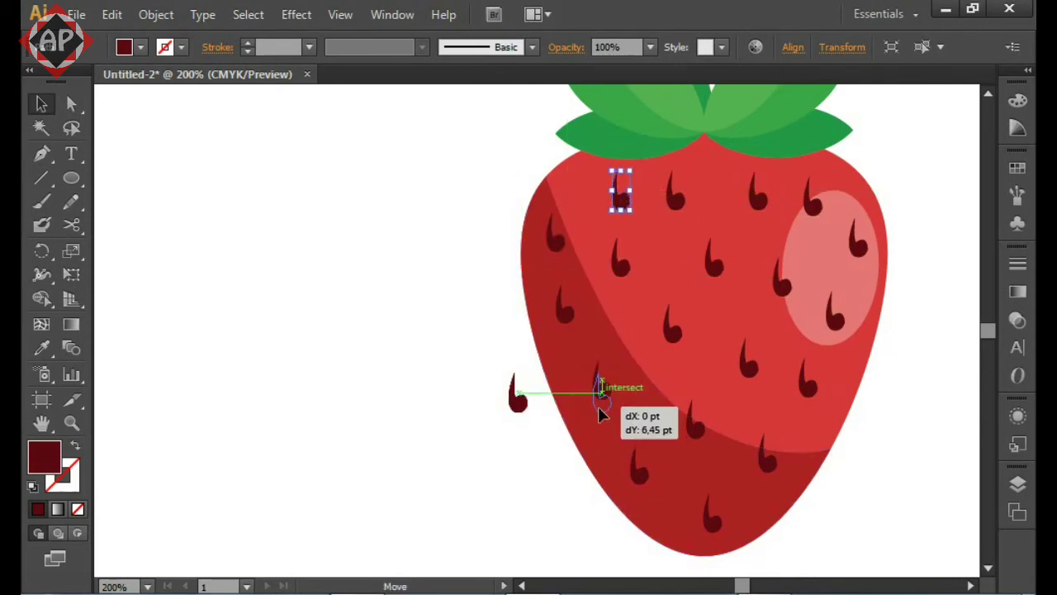
left_click_drag(671, 330, 666, 329)
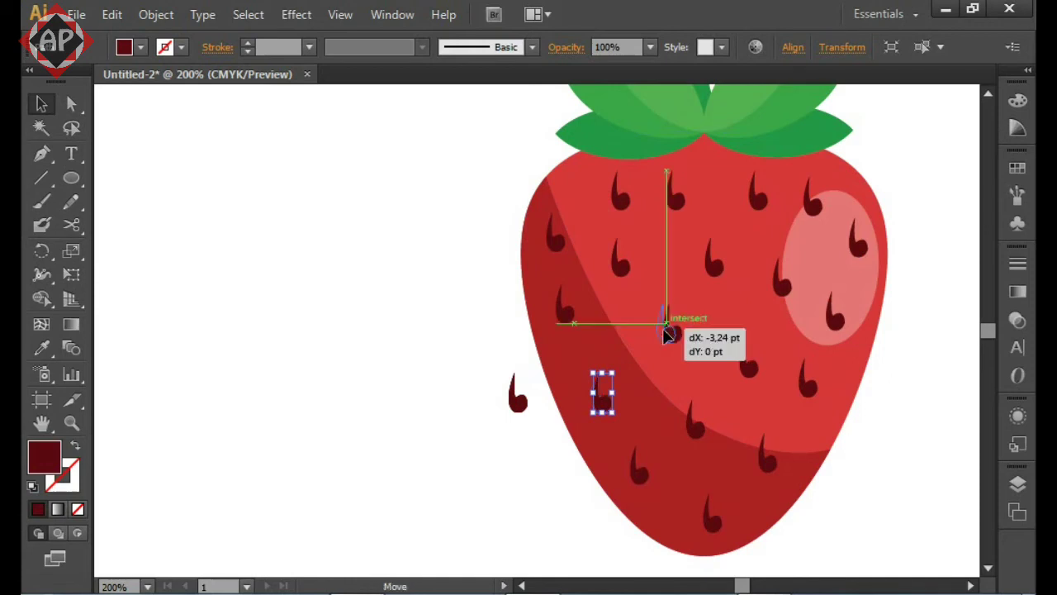
key("Delete")
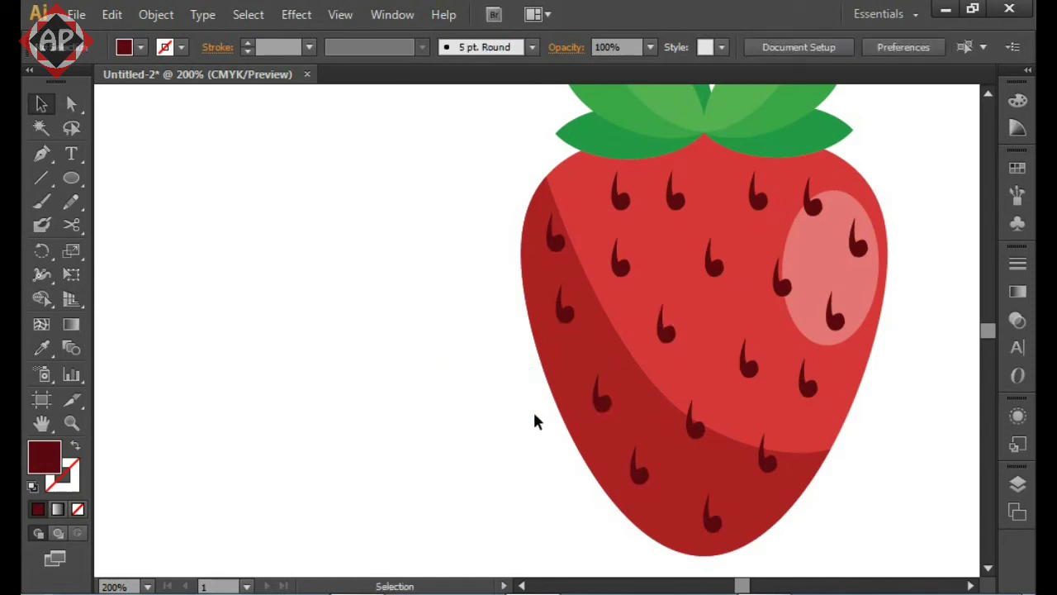
Marquee-select every strawberry part and group them into one object
left_click_drag(903, 416, 882, 427)
scroll(882, 427, "down", 2)
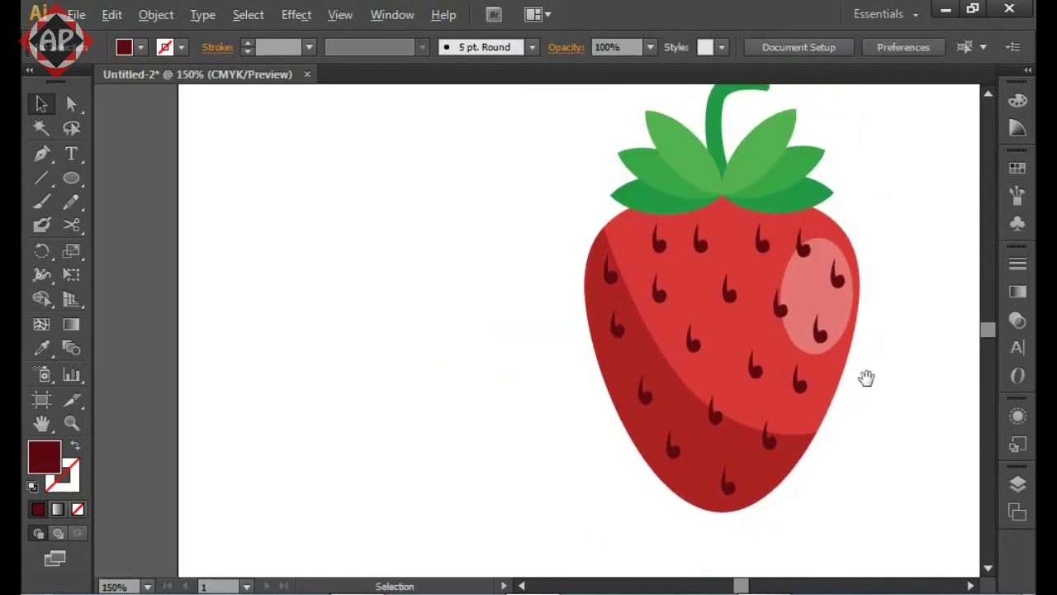
left_click_drag(727, 383, 608, 384)
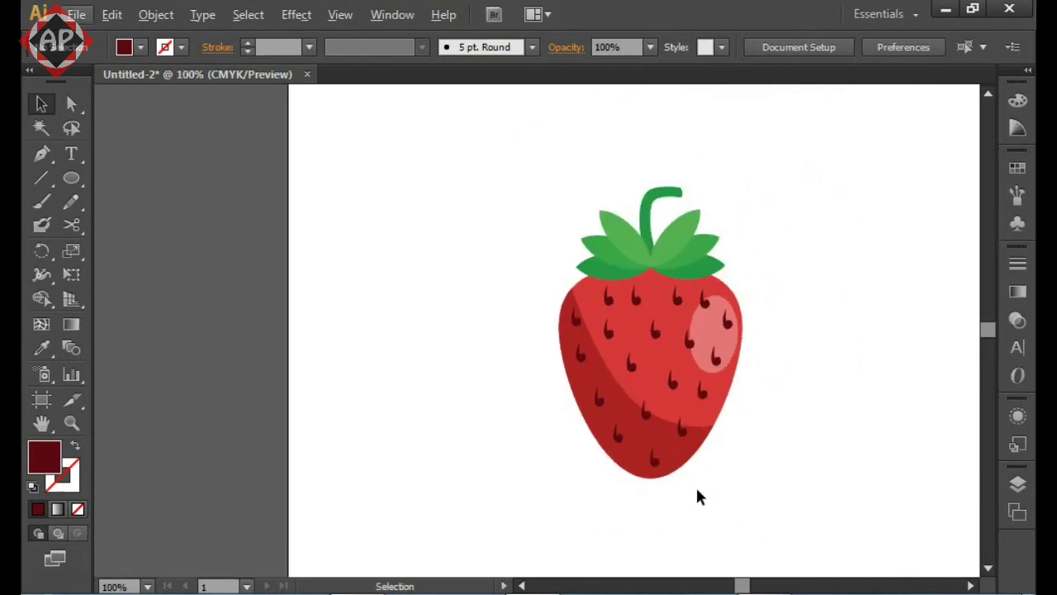
scroll(754, 417, "down", 1)
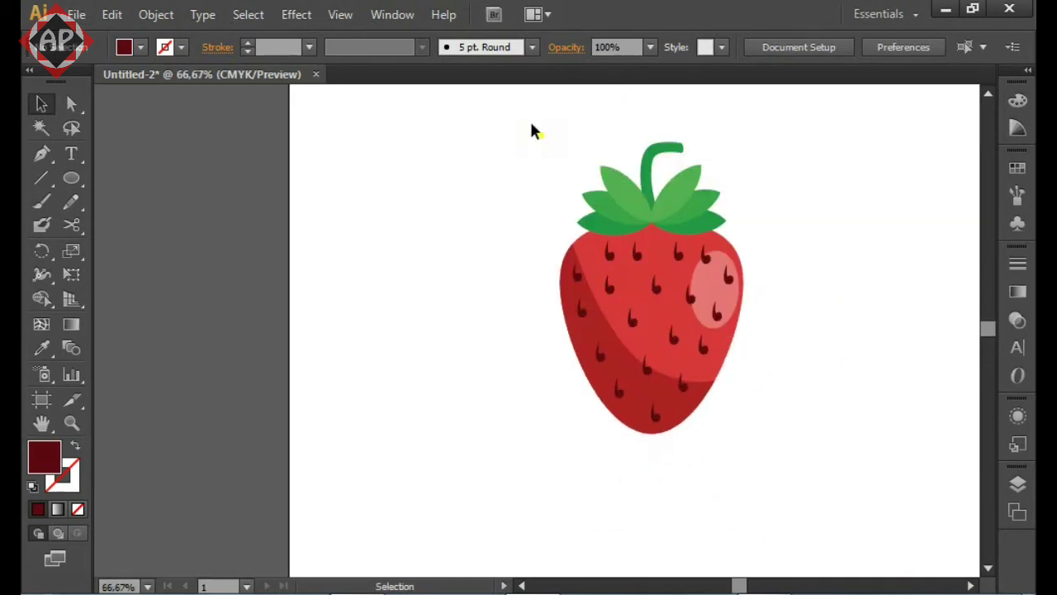
mouse_move(533, 130)
left_mouse_down()
mouse_move(764, 417)
mouse_move(782, 299)
left_mouse_up()
right_click(671, 352)
left_click(694, 443)
left_click(811, 425)
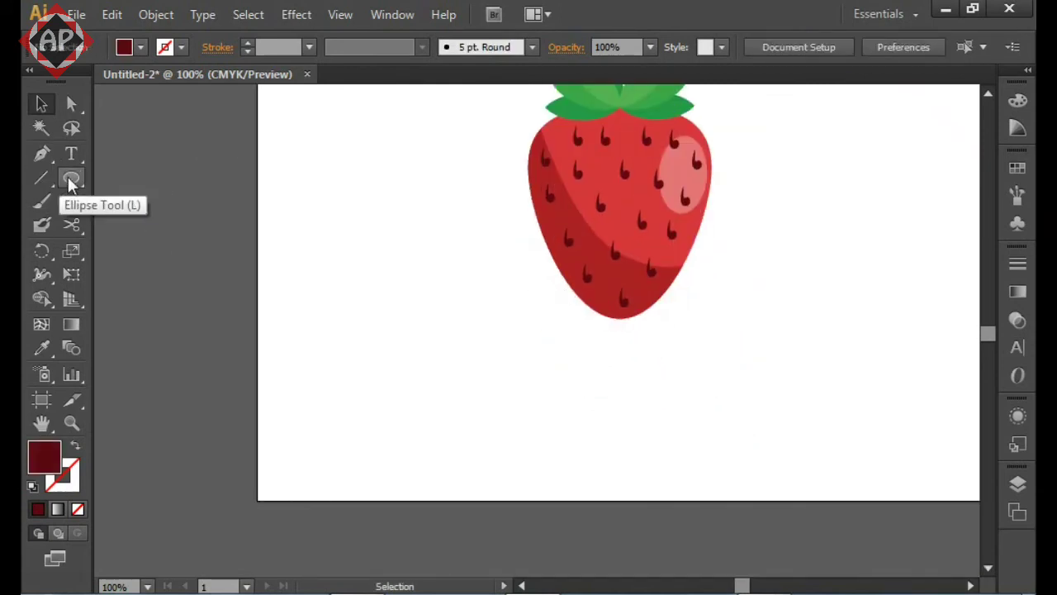
Pick the Rectangle tool from the Ellipse tool flyout
scroll(578, 398, "up", 2)
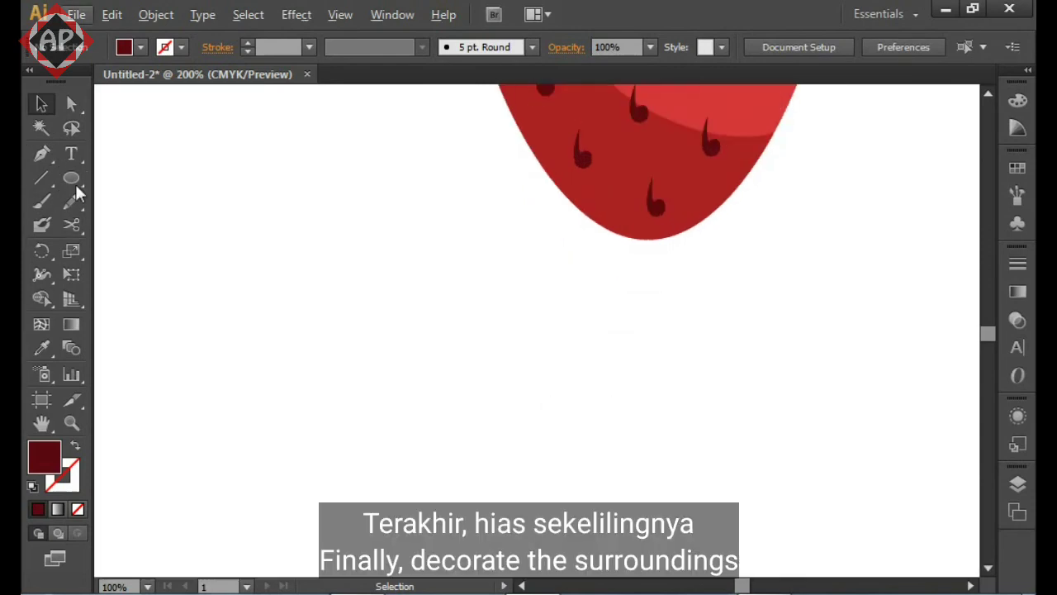
left_click(71, 177)
left_click(175, 175)
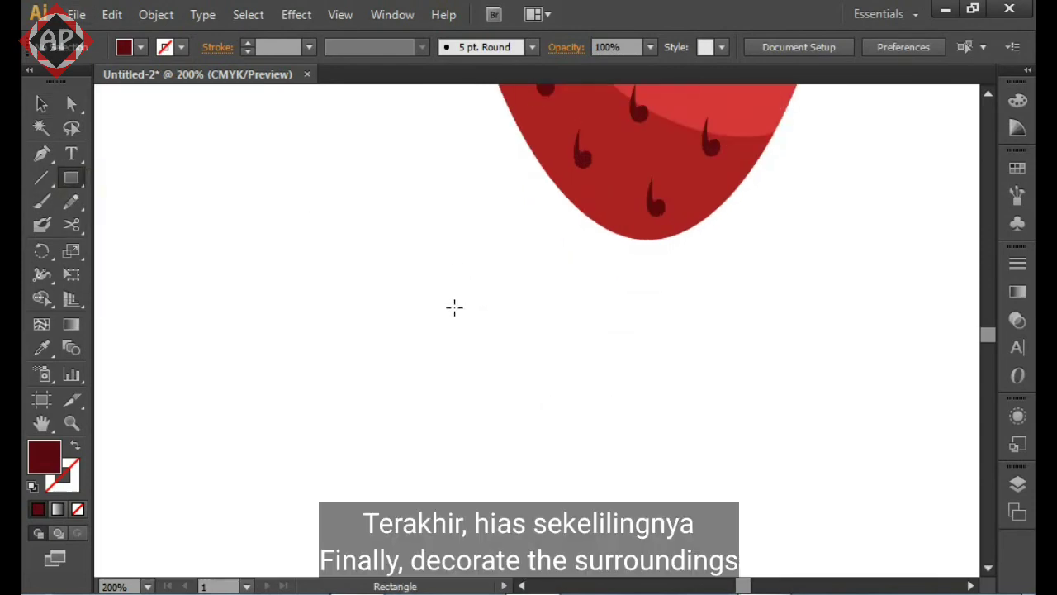
Draw a thin bar below the strawberry and add small circles at both ends
left_click_drag(454, 307, 935, 321)
scroll(482, 335, "up", 3)
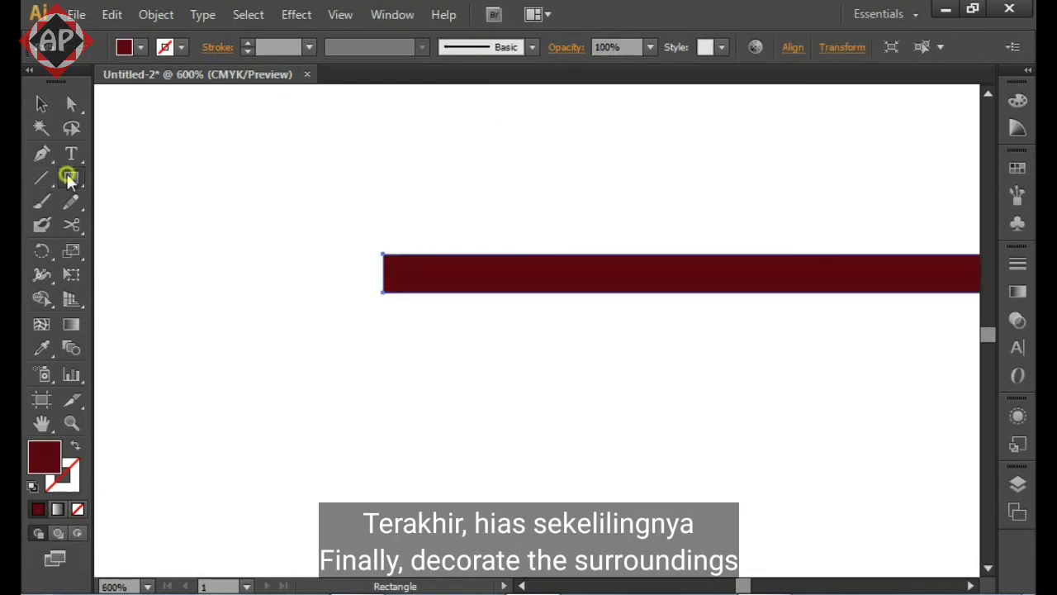
mouse_move(69, 175)
left_mouse_down()
mouse_move(211, 205)
mouse_move(182, 223)
left_mouse_up()
mouse_move(385, 255)
left_mouse_down()
mouse_move(427, 285)
mouse_move(419, 294)
mouse_move(398, 283)
left_mouse_up()
key("v")
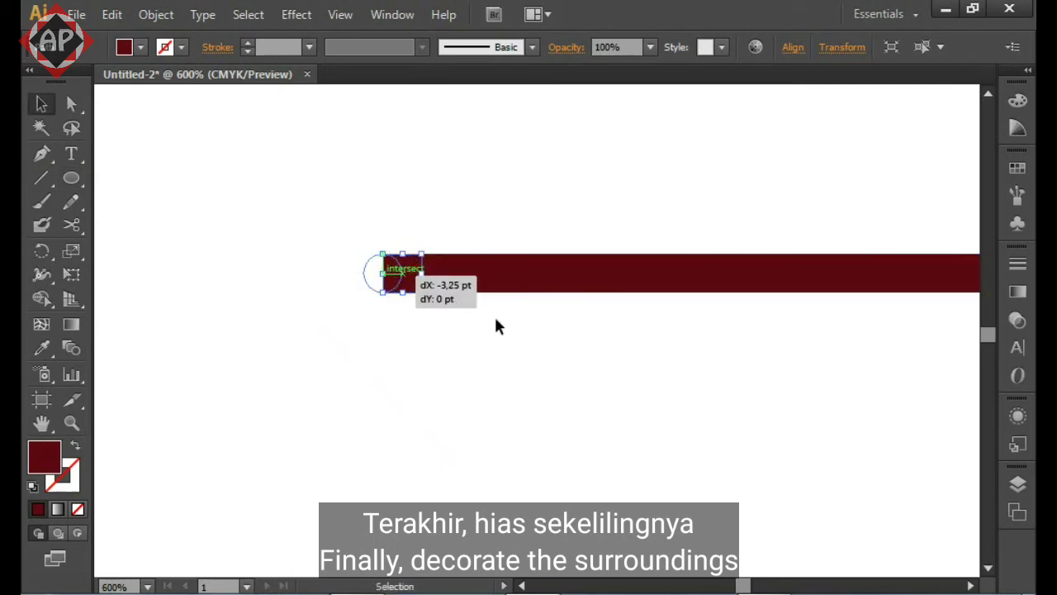
mouse_move(495, 327)
left_mouse_down()
mouse_move(545, 342)
mouse_move(500, 351)
mouse_move(489, 322)
left_mouse_up()
key("ctrl+minus")
scroll(365, 363, "right", 5)
scroll(389, 361, "right", 5)
key("ctrl+v")
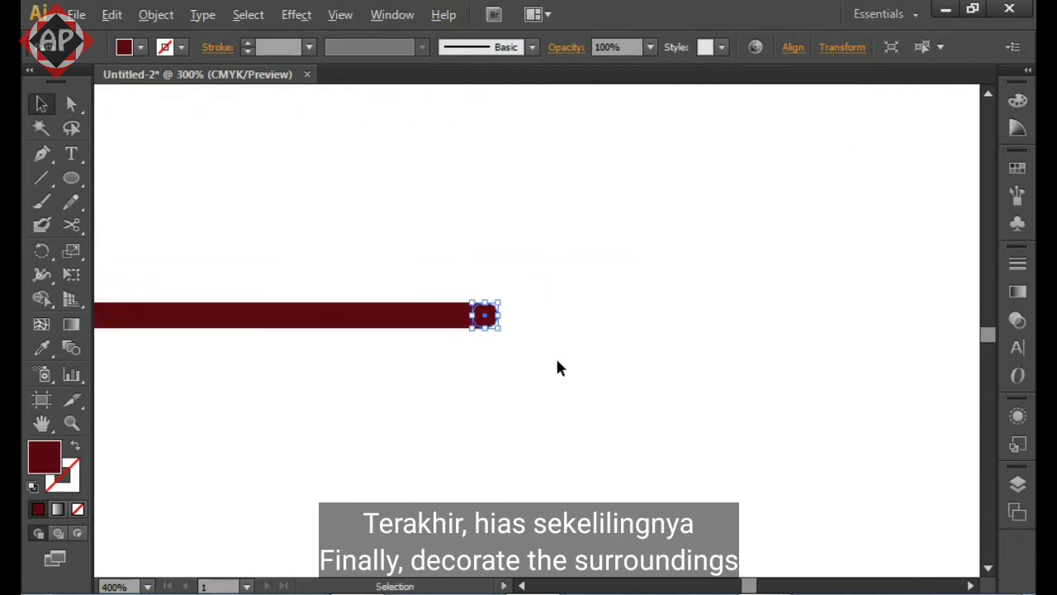
scroll(556, 360, "down", 7)
scroll(496, 380, "up", 2)
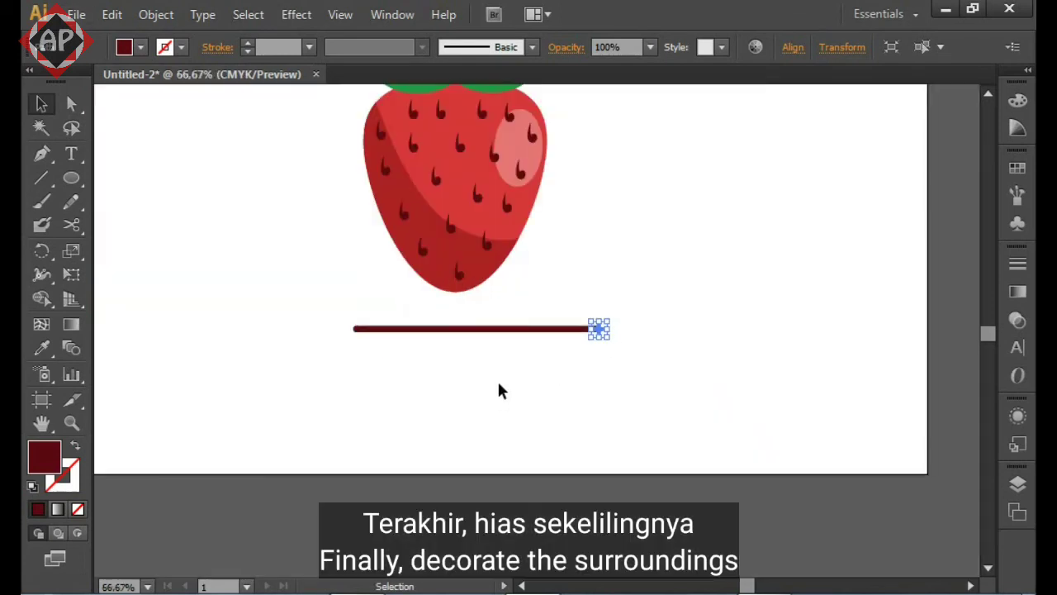
scroll(498, 380, "up", 2)
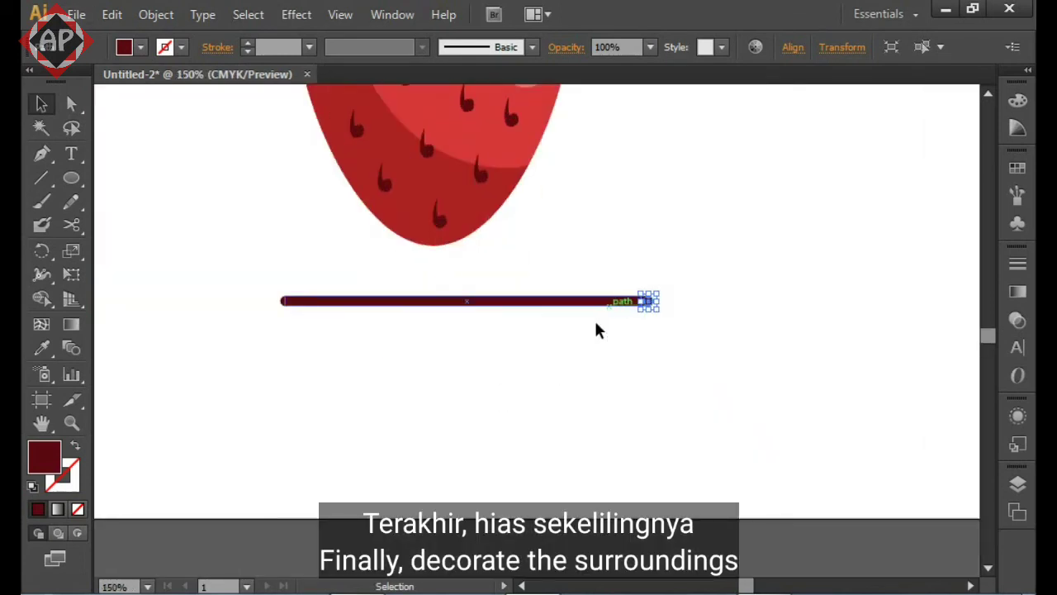
scroll(612, 318, "up", 1)
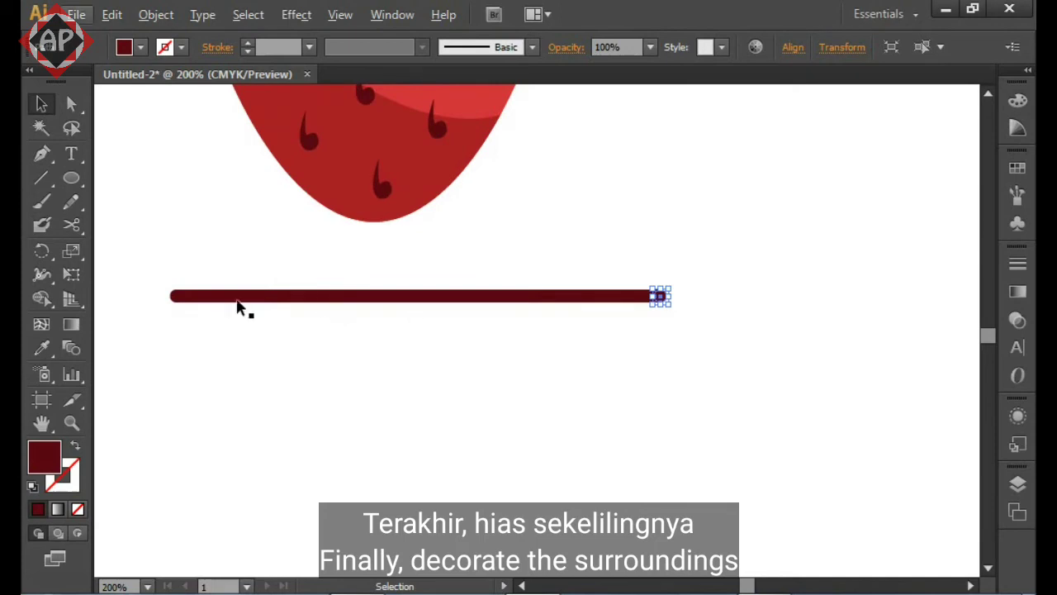
Group the bar pieces and switch their fill from dark red to white
left_click_drag(142, 273, 697, 311)
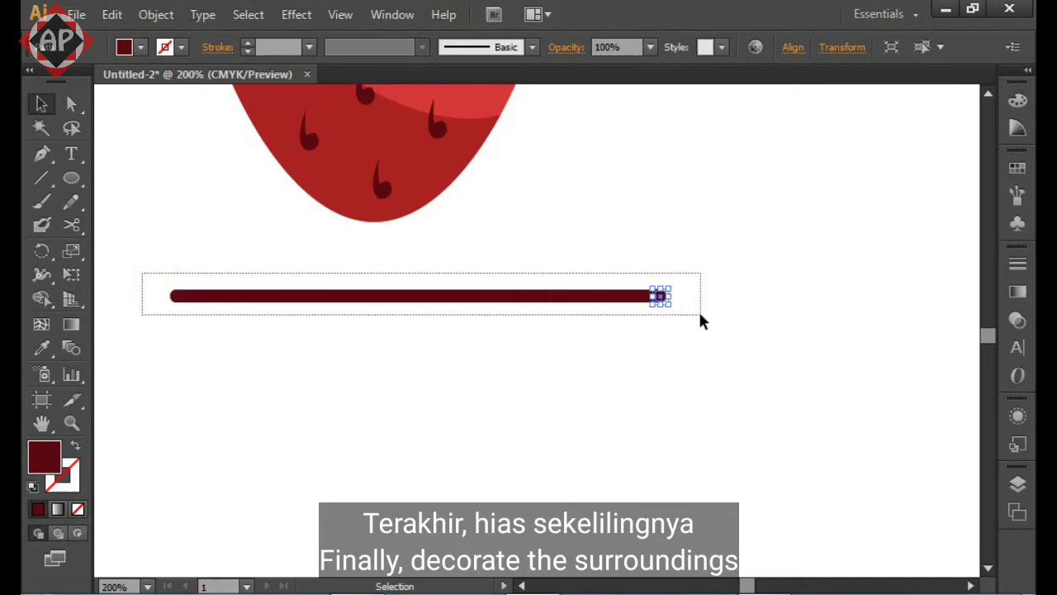
right_click(627, 304)
left_click(678, 100)
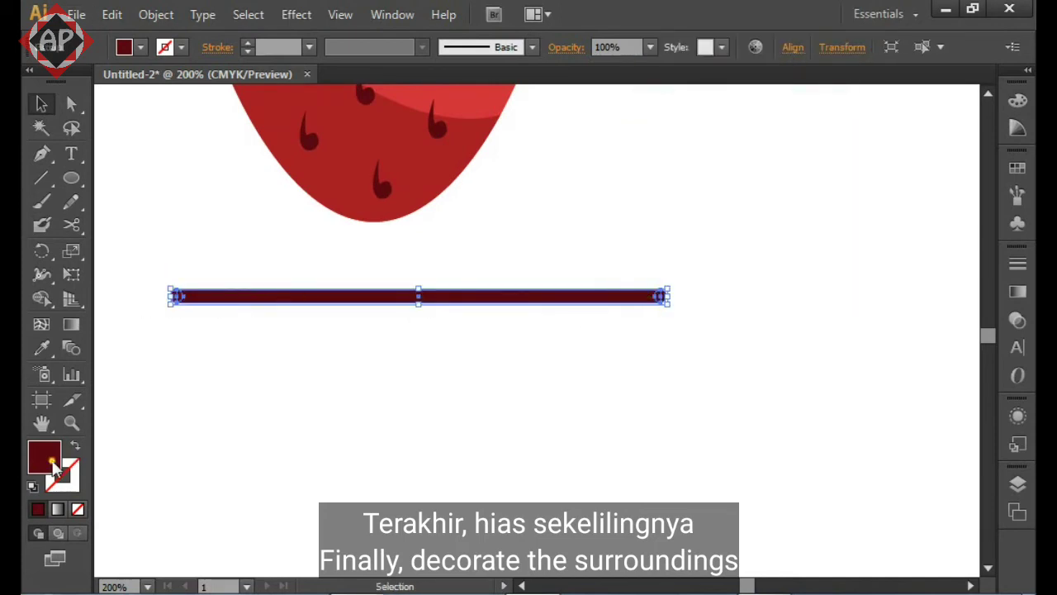
left_click(1014, 100)
left_click(805, 110)
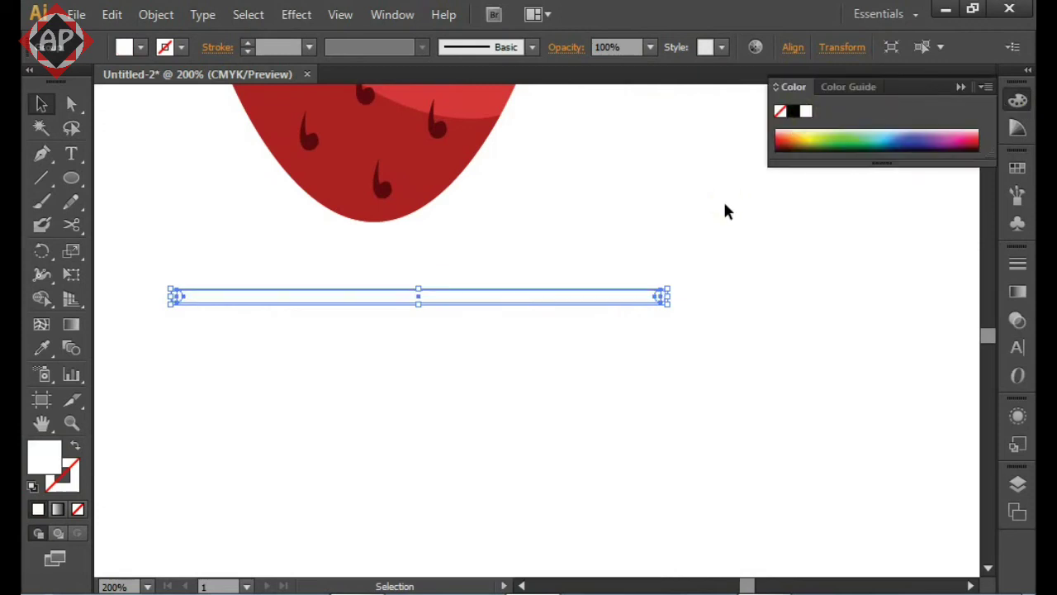
left_click(723, 199)
scroll(682, 263, "down", 2)
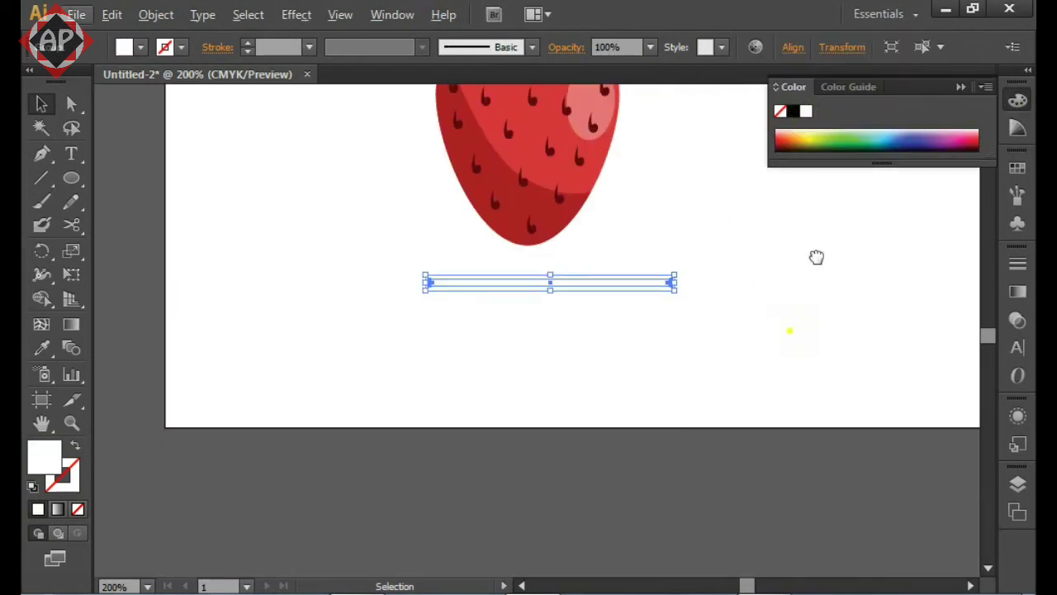
scroll(807, 303, "down", 2)
left_click_drag(789, 298, 734, 325)
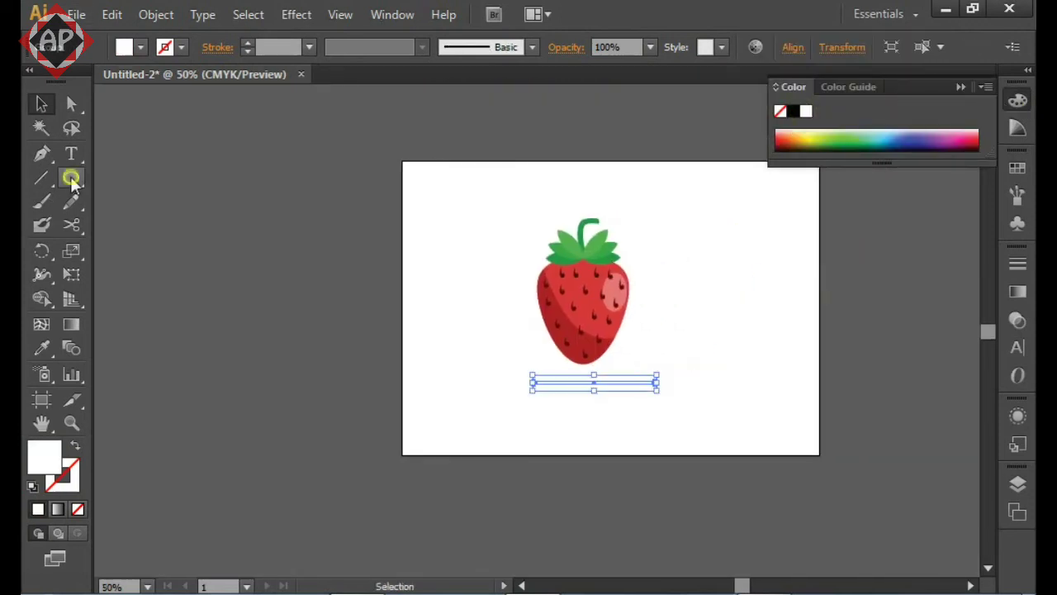
Draw an artboard-sized rectangle, send it to back, and fill it with teal #74d1ca
left_click_drag(71, 180, 132, 177)
mouse_move(403, 162)
left_mouse_down()
mouse_move(775, 438)
mouse_move(816, 456)
left_mouse_up()
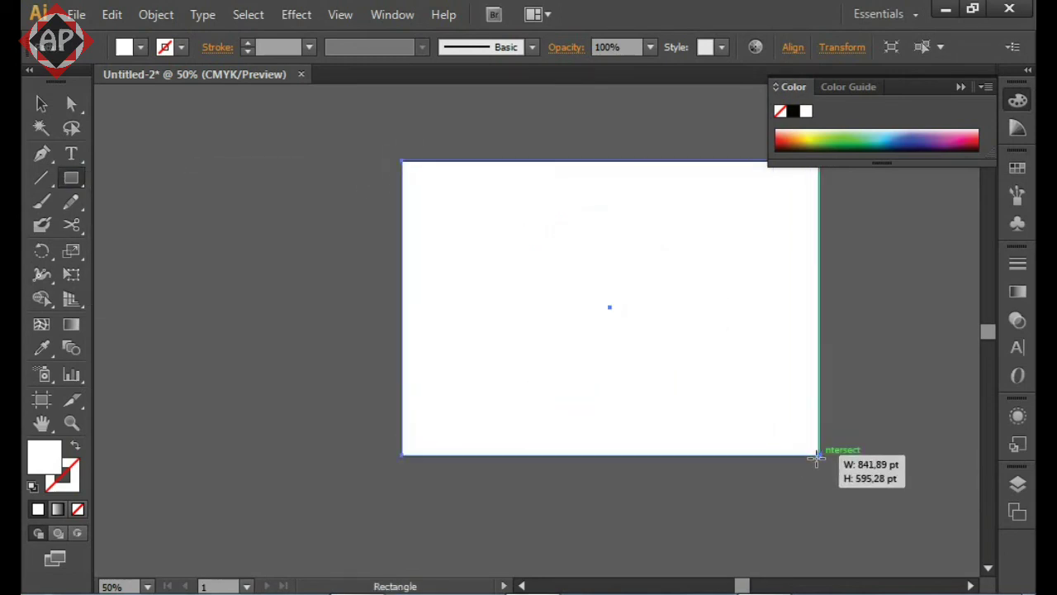
key("ctrl+shift+bracketleft")
double_click(50, 467)
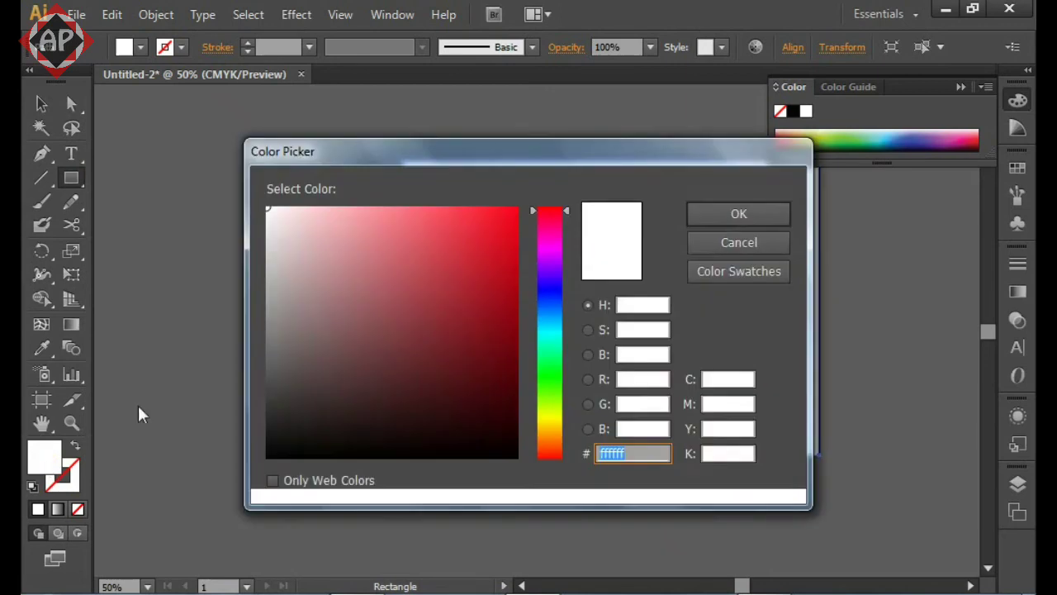
left_click(553, 340)
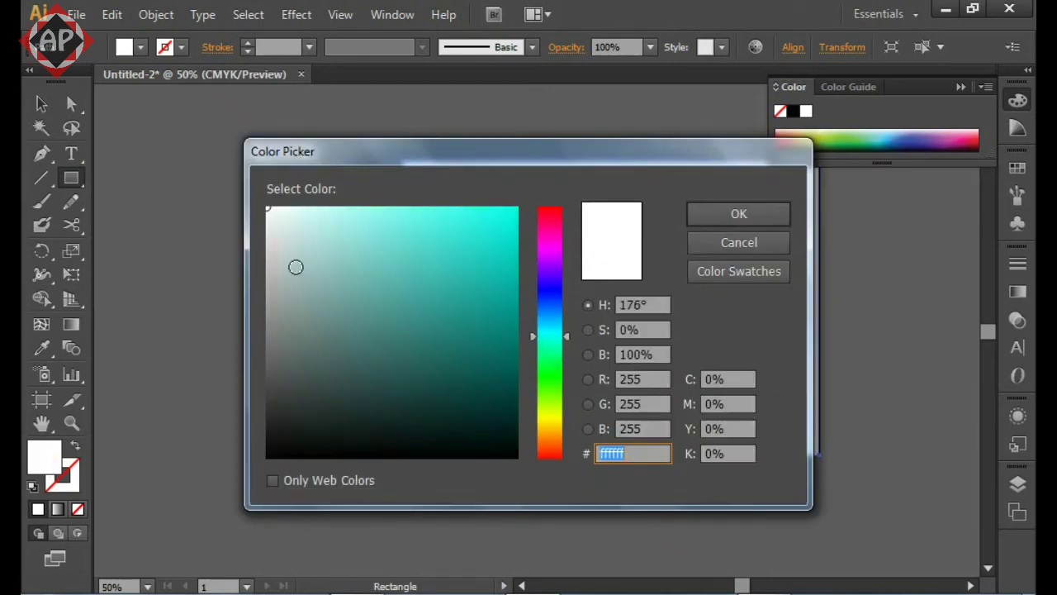
left_click(381, 251)
left_click(702, 216)
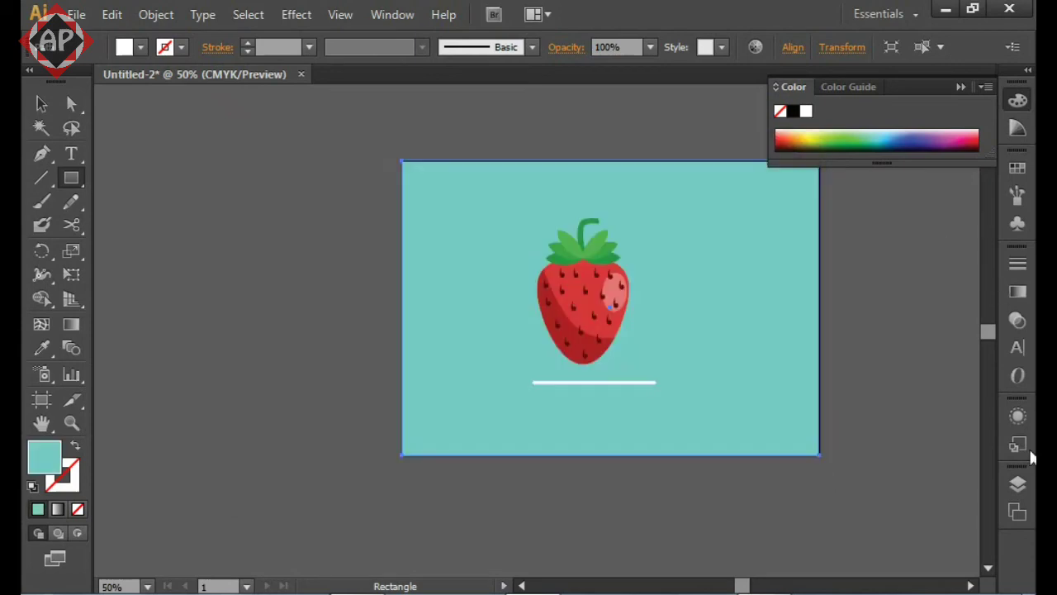
left_click(1020, 486)
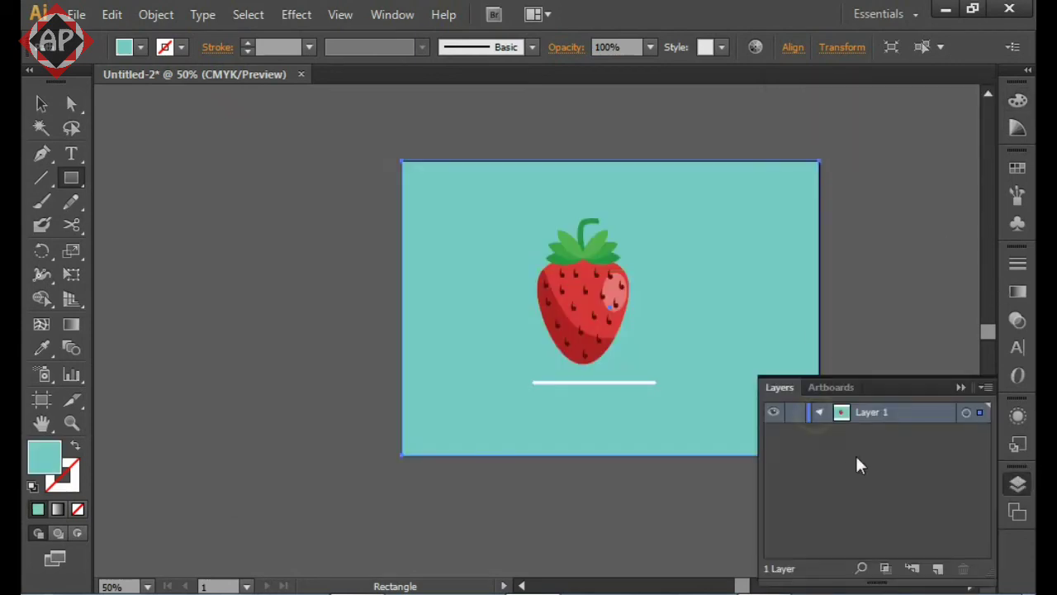
key("ctrl+shift+a")
Select the strawberry and white bar together and move them to the right
left_click(960, 386)
key("v")
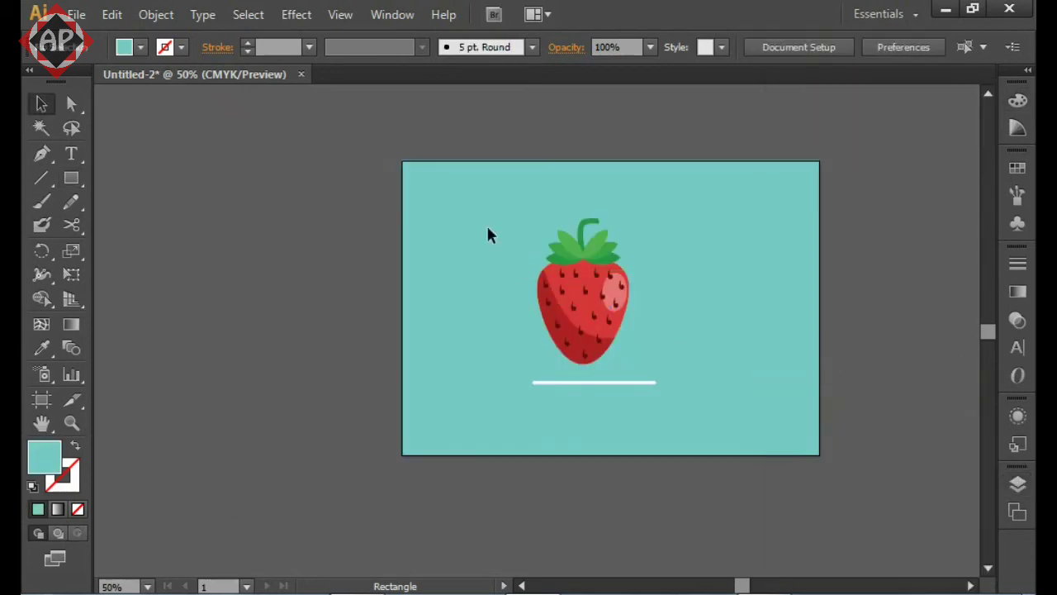
key("ctrl+a")
scroll(739, 354, "up", 1)
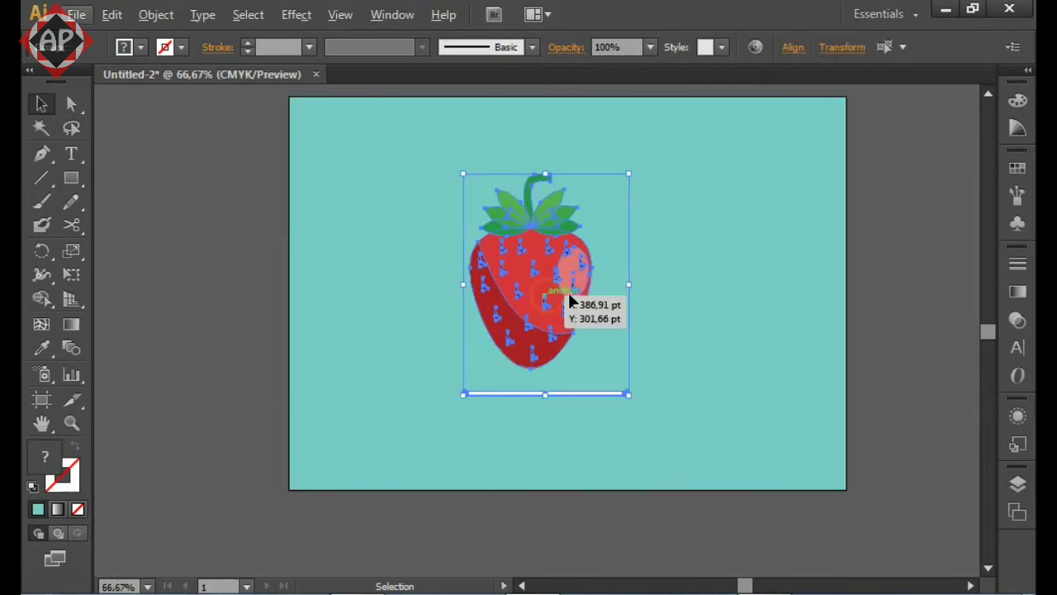
mouse_move(551, 297)
left_mouse_down()
mouse_move(579, 296)
mouse_move(675, 341)
left_mouse_up()
key("ctrl+1")
mouse_move(681, 382)
left_mouse_down()
mouse_move(668, 434)
mouse_move(645, 451)
left_mouse_up()
Shrink the strawberry slightly and move it down about 21 pt
left_click(661, 453)
left_click(583, 340)
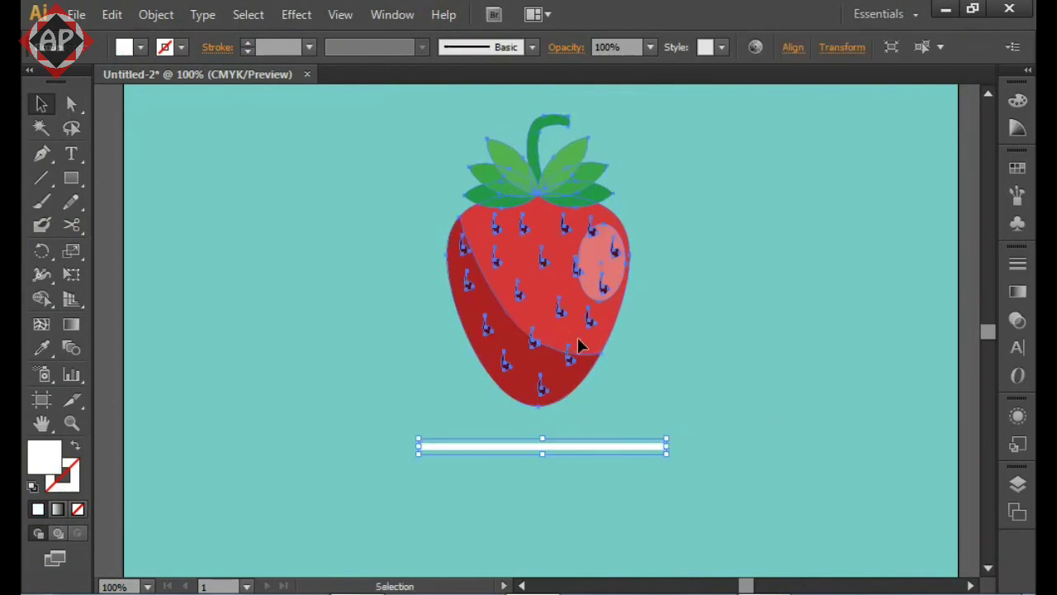
left_click_drag(620, 402, 609, 389)
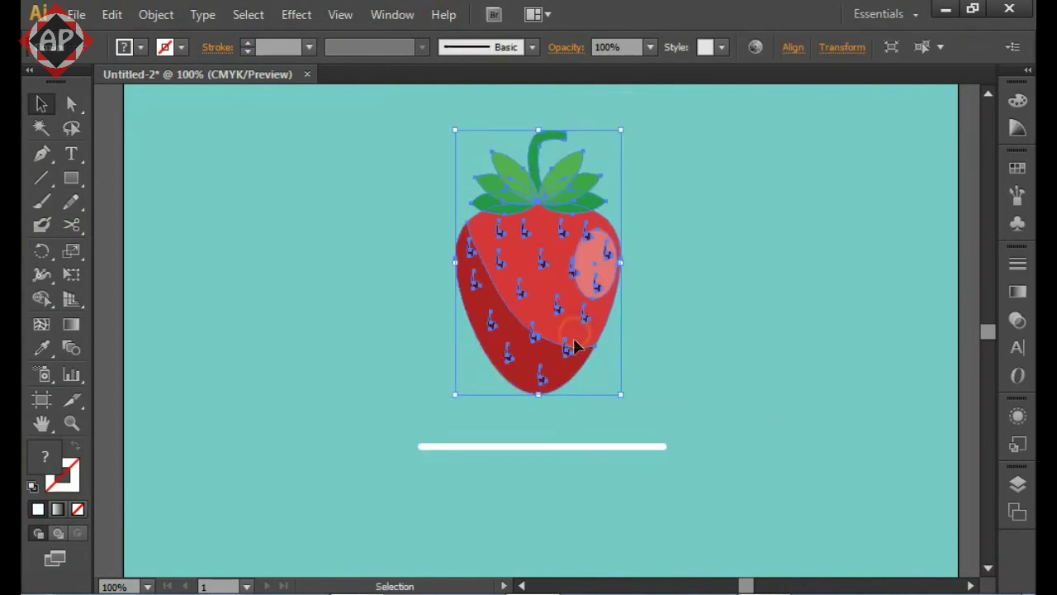
left_click_drag(576, 347, 575, 364)
left_click(730, 330)
key("ctrl+0")
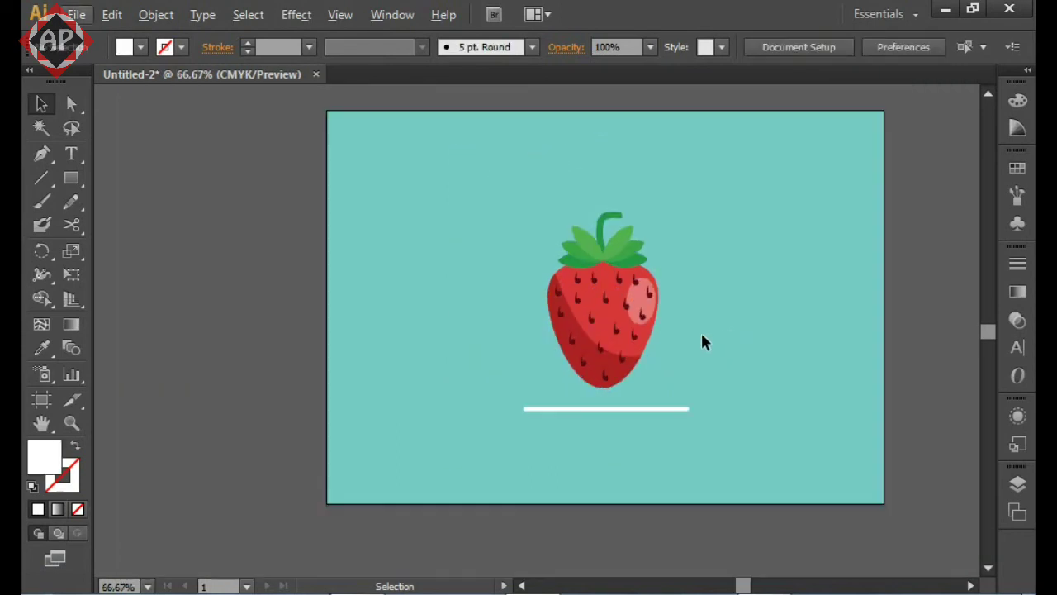
Nudge the white bar slightly right and the strawberry a little down-right
left_click_drag(609, 320, 615, 305)
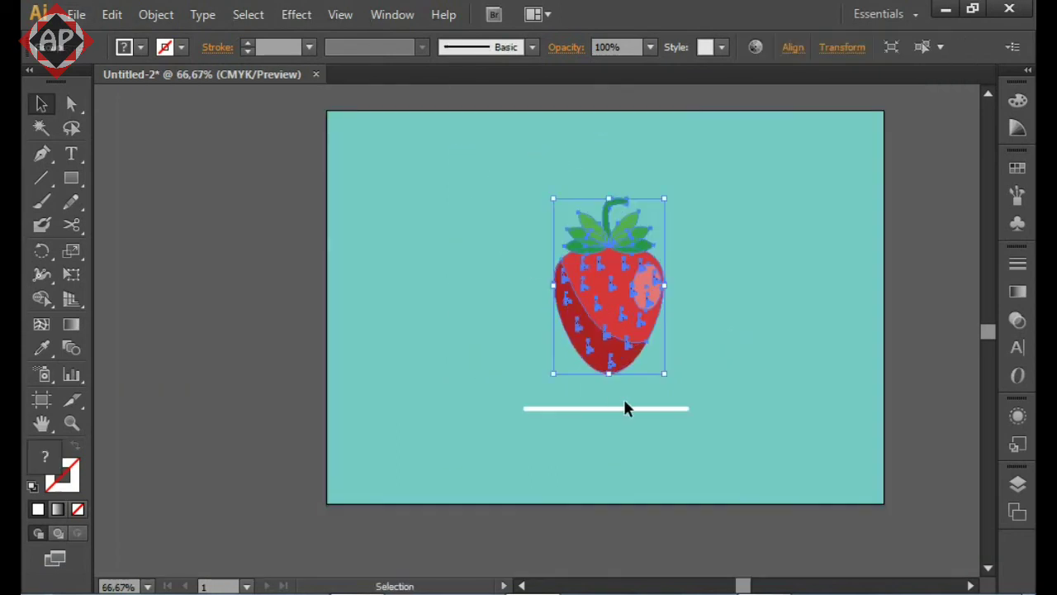
left_click_drag(624, 407, 633, 407)
left_click(728, 359)
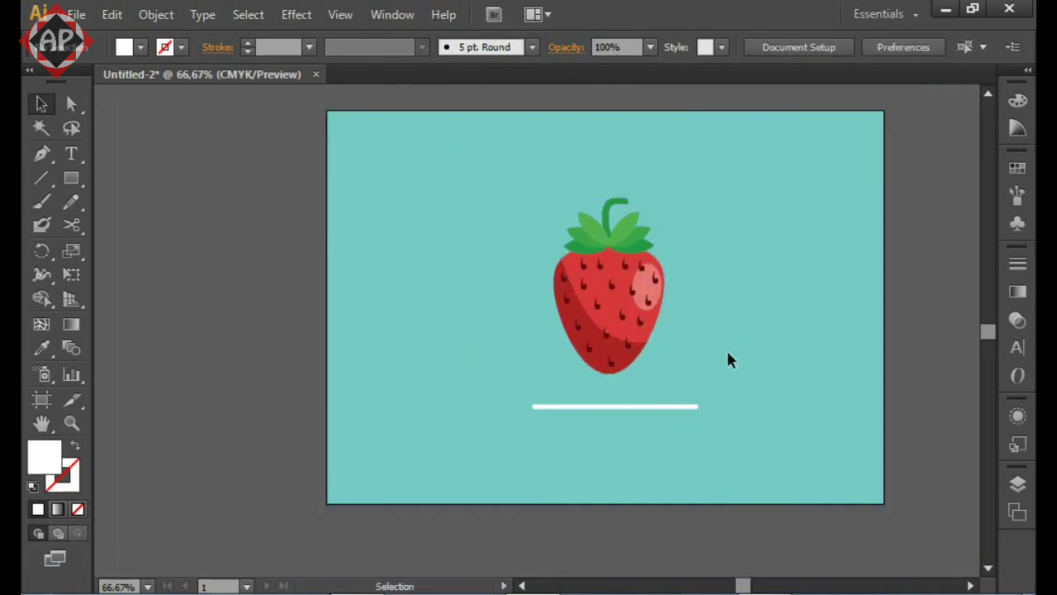
scroll(723, 354, "up", 1)
scroll(722, 348, "up", 1)
scroll(670, 326, "down", 1)
left_click_drag(580, 301, 586, 309)
left_click(652, 307)
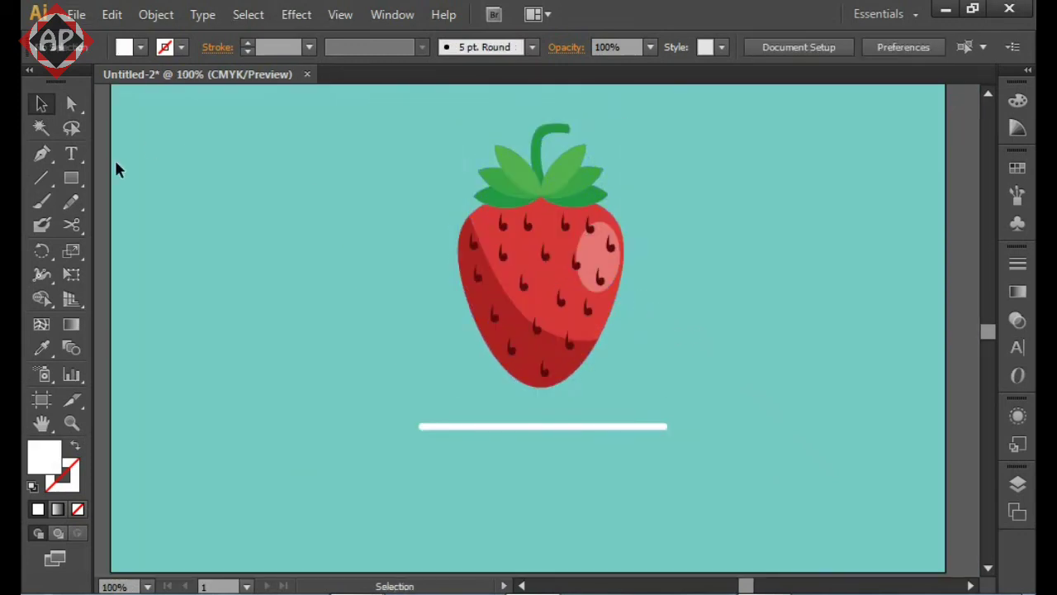
Draw a wide flat ellipse under the white bar with a near-black fill
left_click_drag(76, 175, 161, 219)
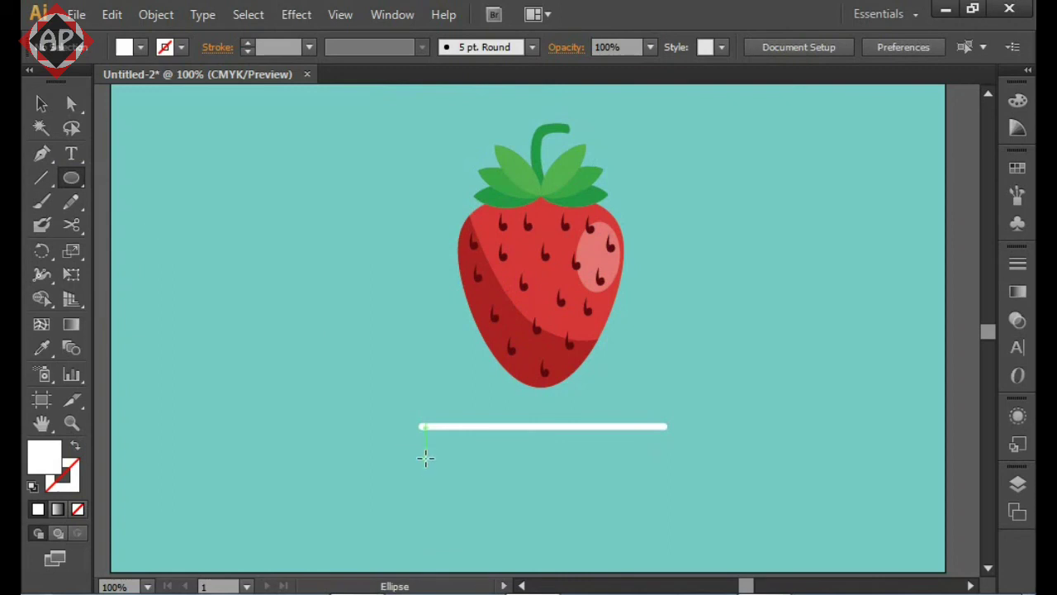
left_click_drag(424, 453, 666, 473)
left_click(1018, 102)
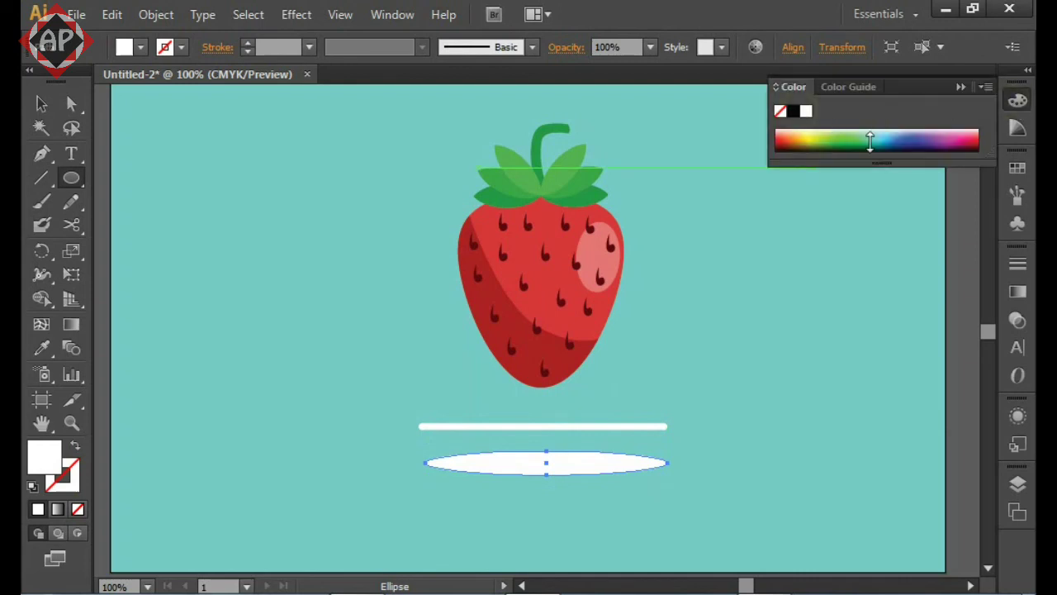
left_click_drag(869, 141, 870, 151)
Set the shadow ellipse's opacity to 30% in the Transparency panel
left_click(1029, 69)
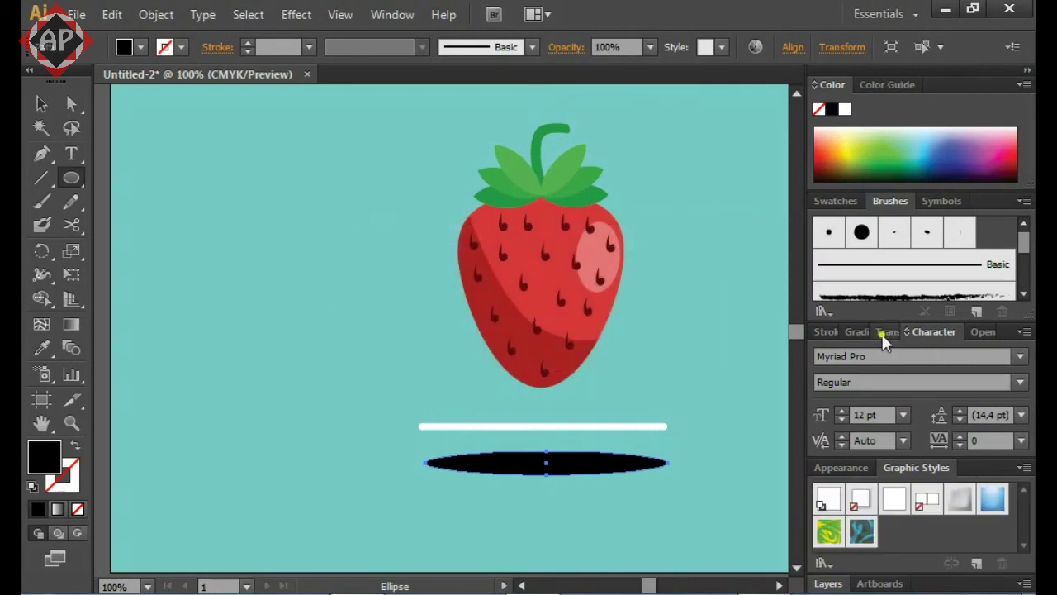
left_click(885, 331)
left_click(1020, 356)
left_click(1003, 184)
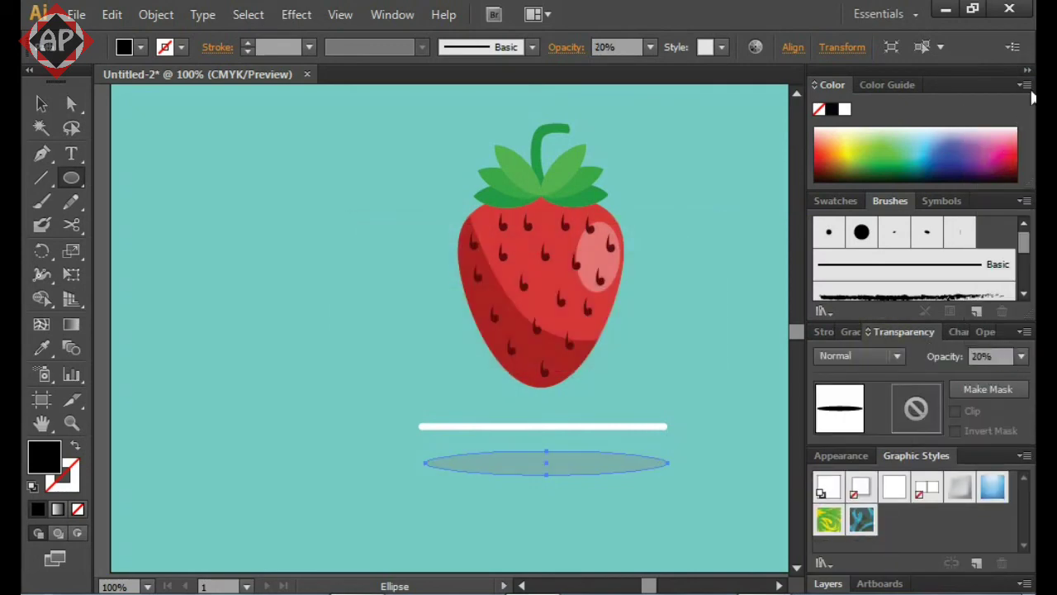
left_click(1022, 356)
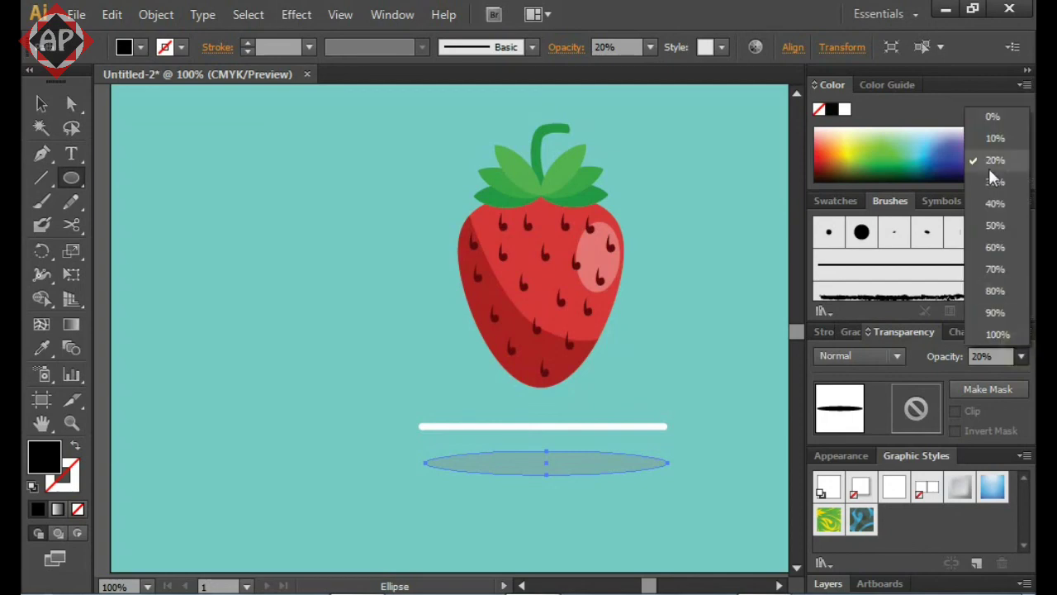
left_click(1001, 198)
left_click(1022, 69)
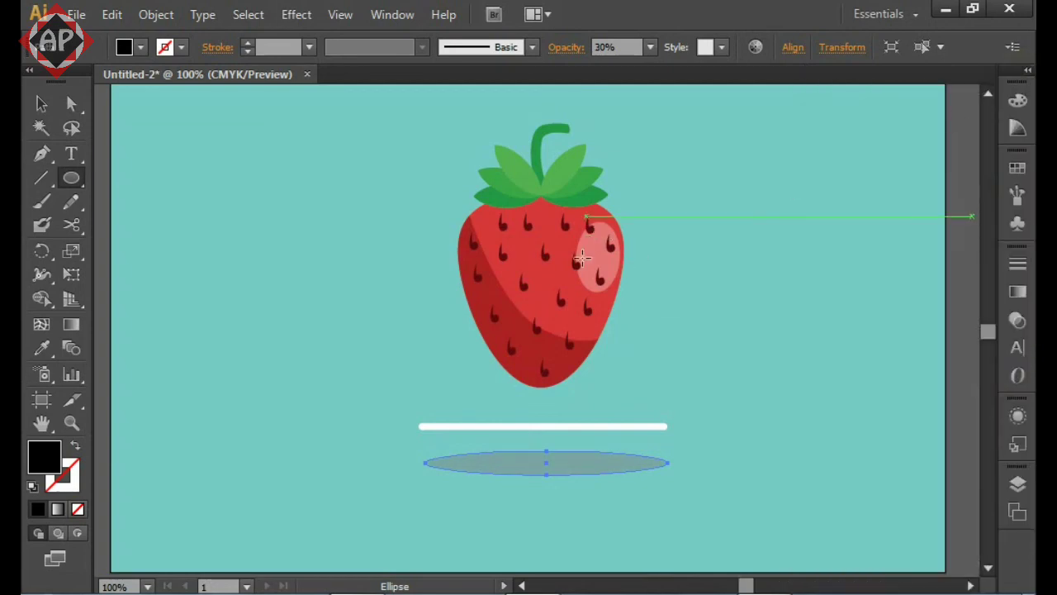
key("v")
left_click(720, 440)
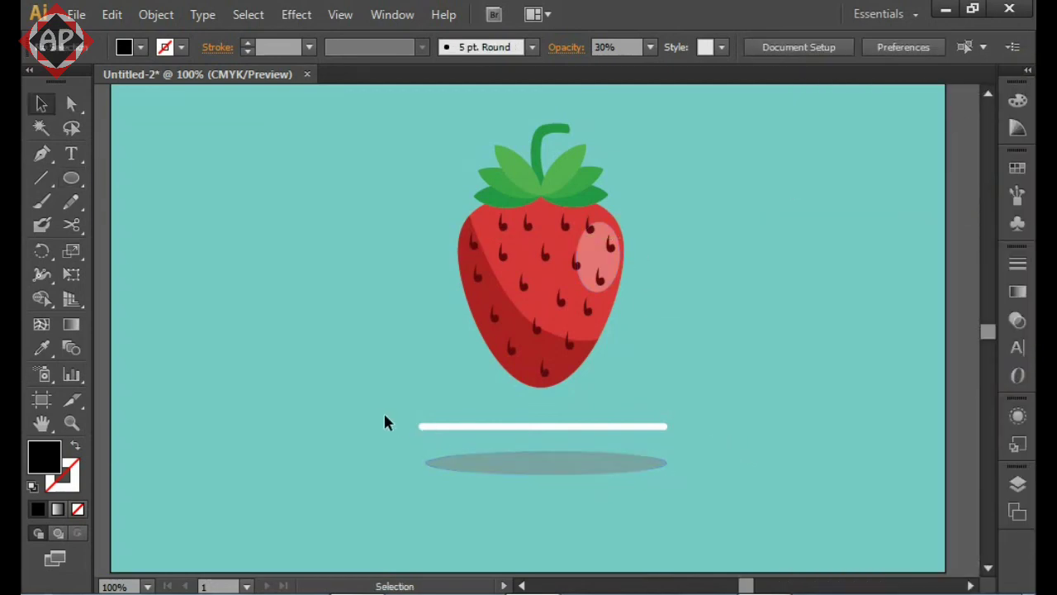
Nudge the strawberry slightly right and down, then deselect it
left_click_drag(538, 315, 548, 323)
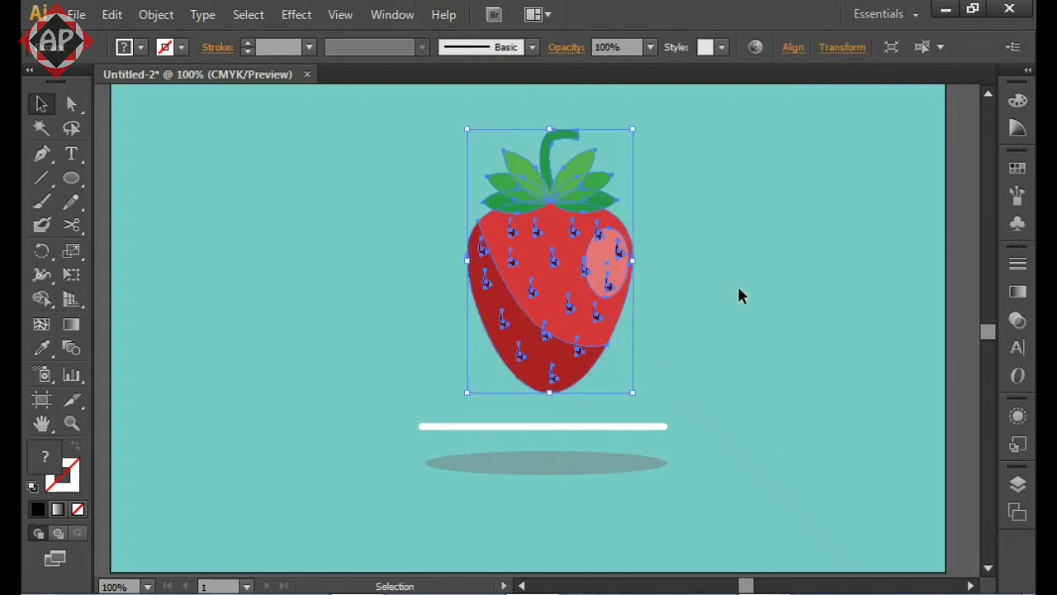
left_click(739, 282)
scroll(738, 283, "up", 1)
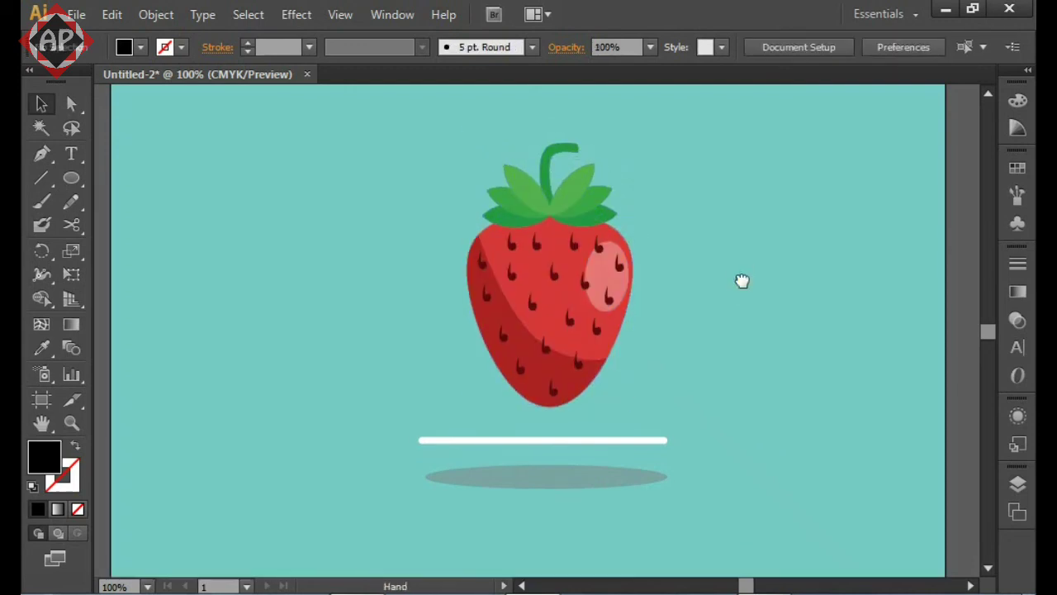
Begin the wavy blob outline with the Pen tool across the top and down the right side
left_click(41, 156)
left_click_drag(435, 112, 605, 122)
left_click_drag(665, 194, 678, 234)
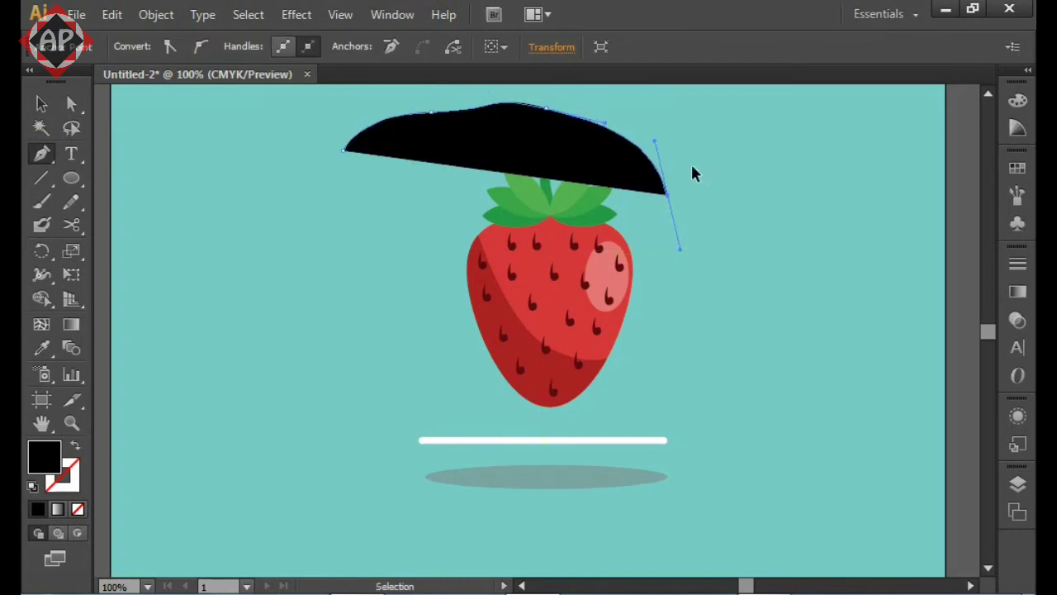
key("ctrl+z")
left_click_drag(724, 190, 671, 281)
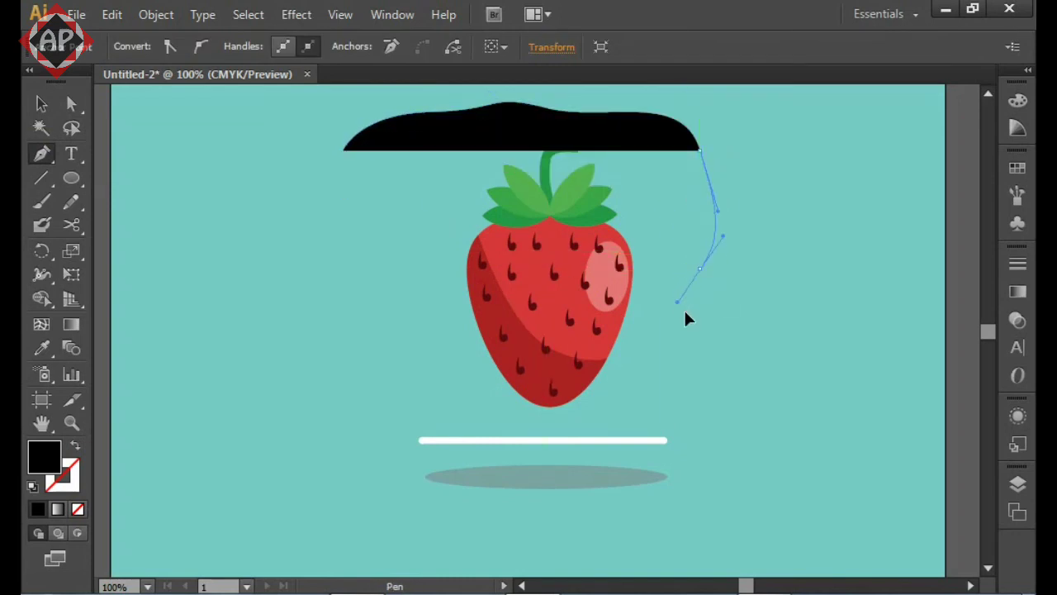
left_click_drag(652, 341, 654, 338)
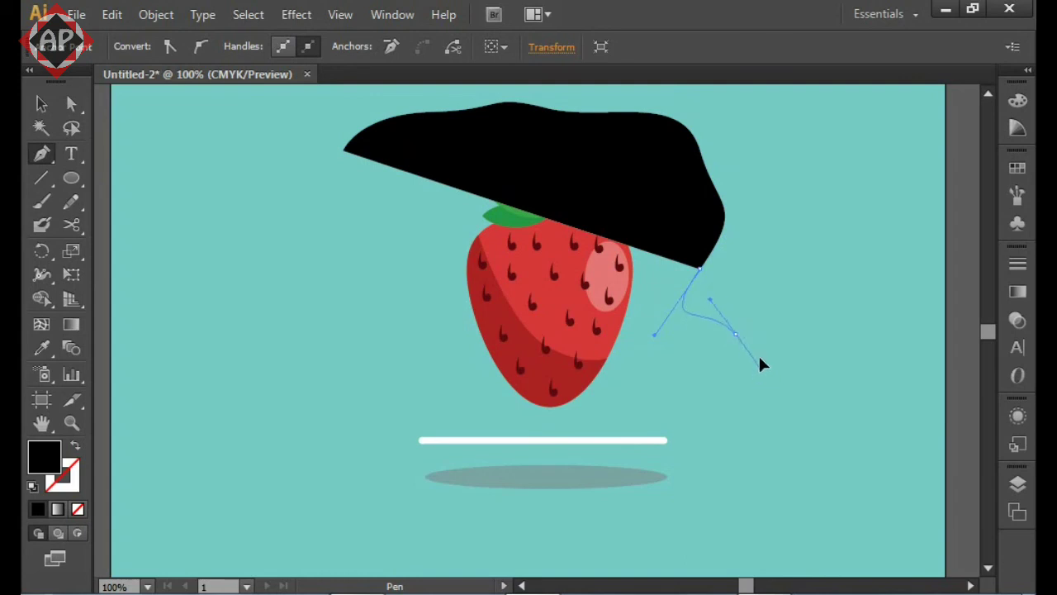
left_click(751, 346, "ctrl")
left_click_drag(741, 476, 724, 510)
Finish the blob along the bottom and left edges, close it at its start, and select it
left_click(564, 539)
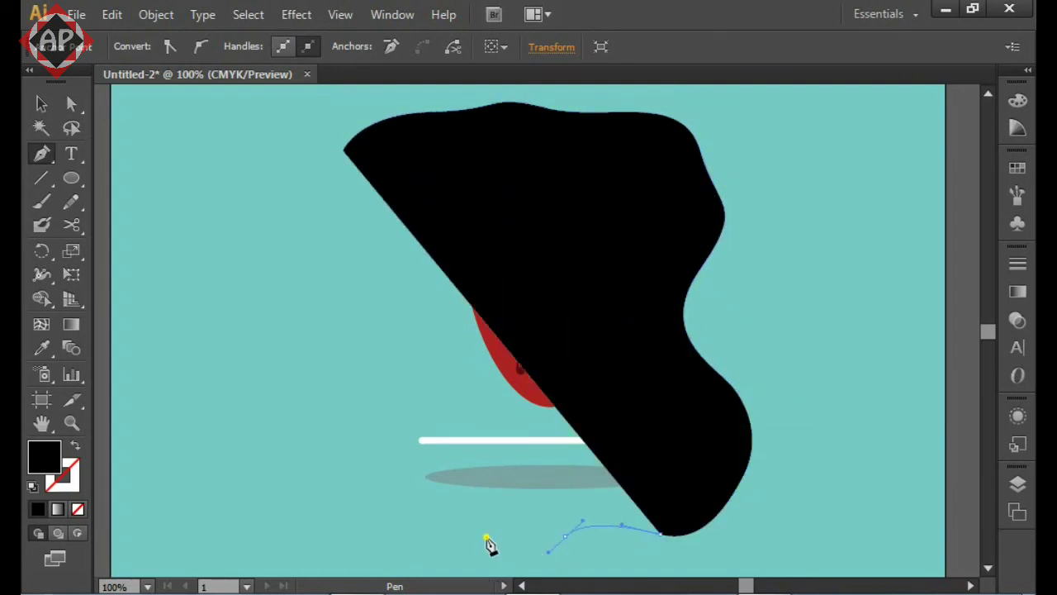
left_click_drag(491, 535, 412, 507)
left_click(413, 511)
mouse_move(360, 446)
left_mouse_down()
mouse_move(382, 406)
mouse_move(363, 367)
left_mouse_up()
key("ctrl+z")
left_click_drag(355, 327, 328, 295)
left_click_drag(330, 241, 347, 193)
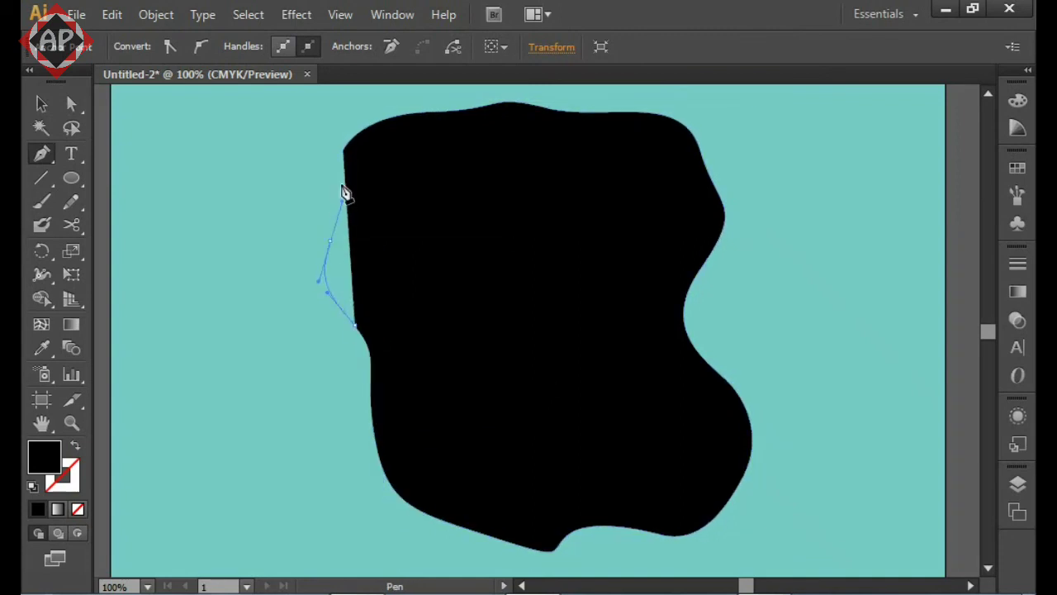
left_click_drag(344, 150, 343, 136)
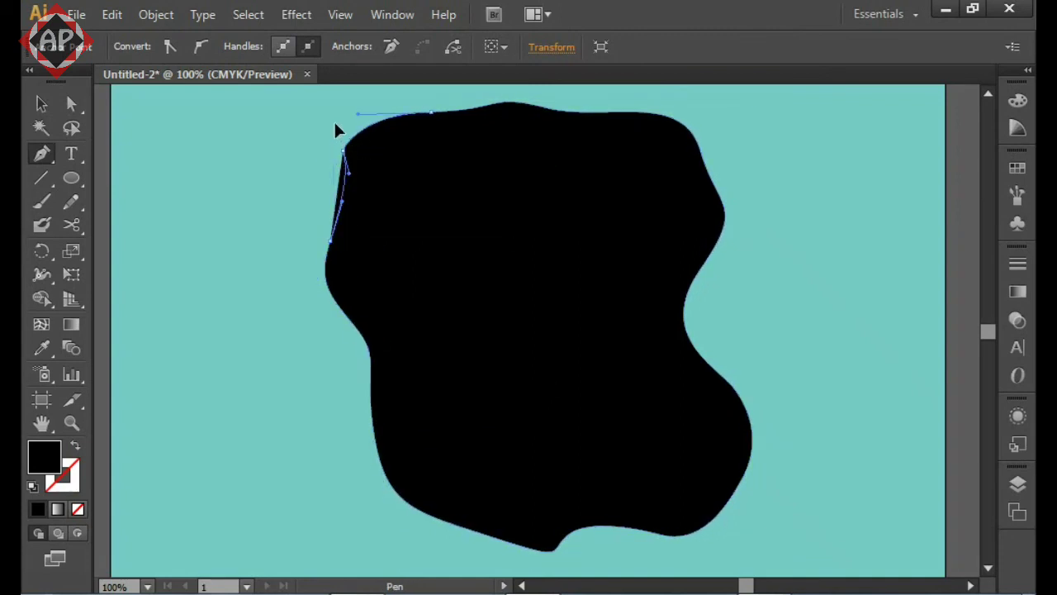
key("v")
left_click(602, 278)
Place the blob just above the teal background and fill it with light yellow-green #cadb82
key("ctrl+shift+bracketleft")
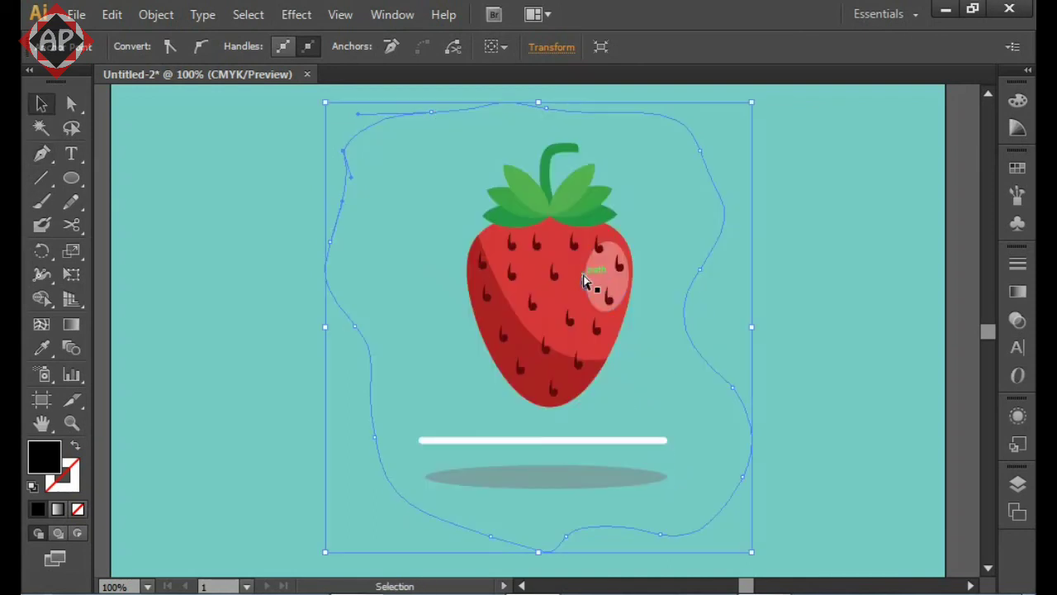
key("ctrl+bracketright")
double_click(44, 456)
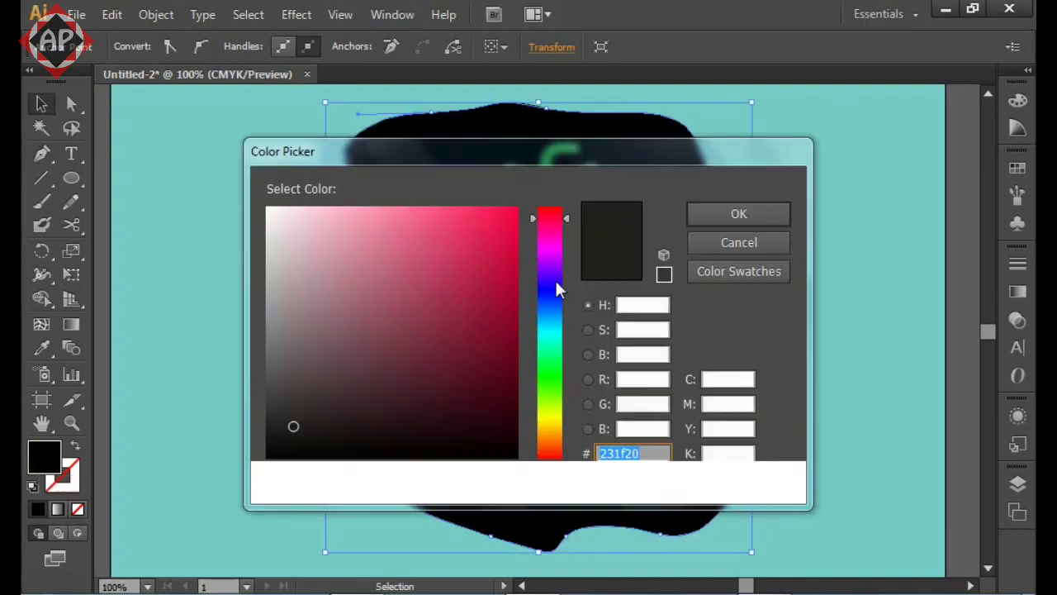
left_click(543, 407)
left_click(455, 261)
left_click(369, 241)
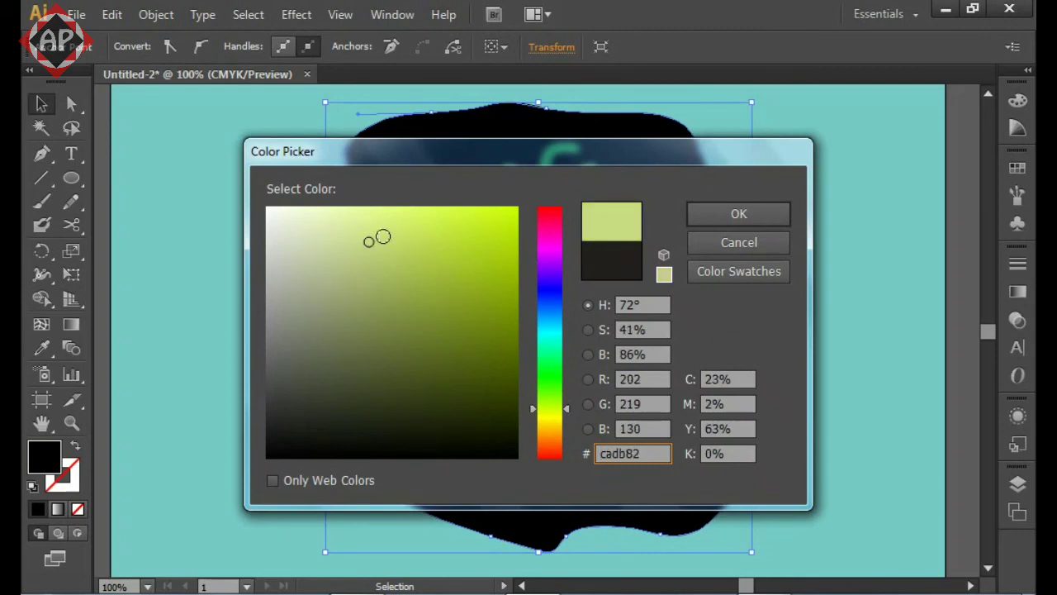
left_click(743, 213)
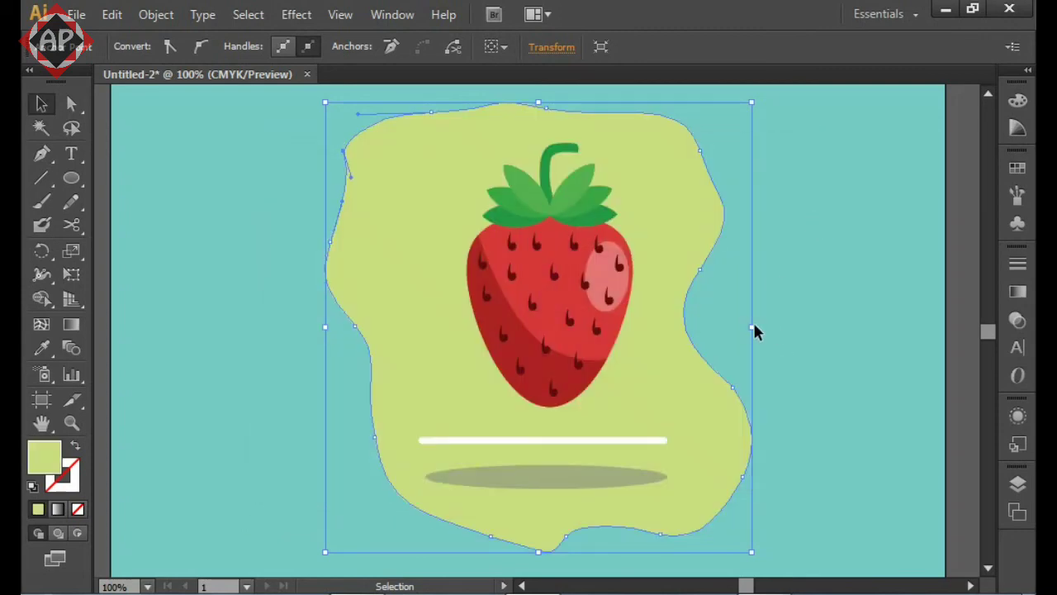
Widen the blob to the right and shift it to recentre it behind the strawberry
left_click_drag(752, 327, 826, 326)
left_click(826, 325)
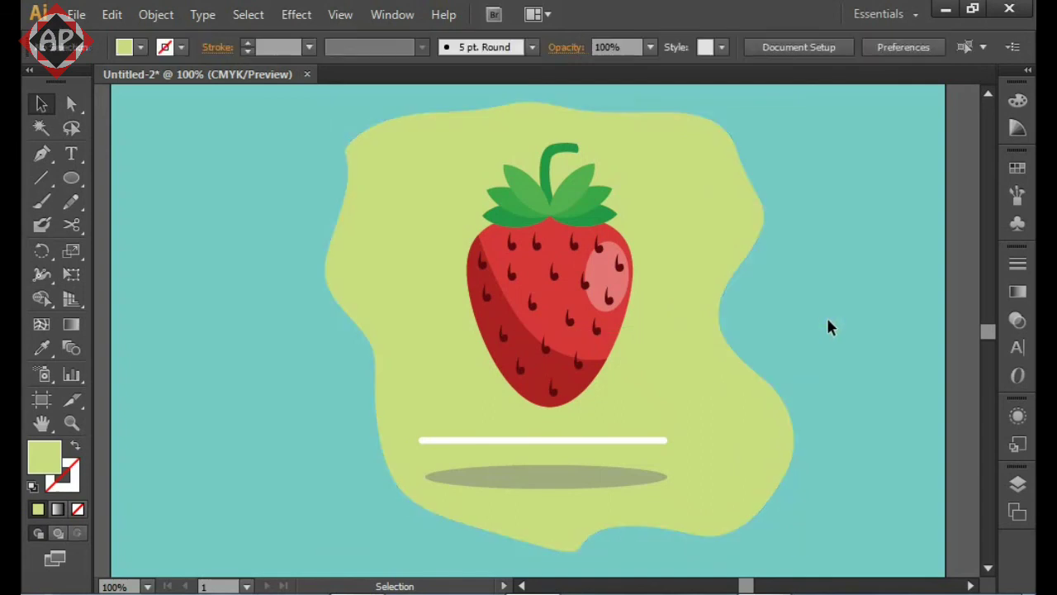
mouse_move(748, 397)
left_mouse_down()
mouse_move(725, 397)
mouse_move(835, 359)
mouse_move(818, 335)
left_mouse_up()
left_click(830, 353)
Smooth the blob's bottom edge by moving its bottom anchor with Direct Selection
key("ctrl+minus")
scroll(815, 329, "up", 1)
key("a")
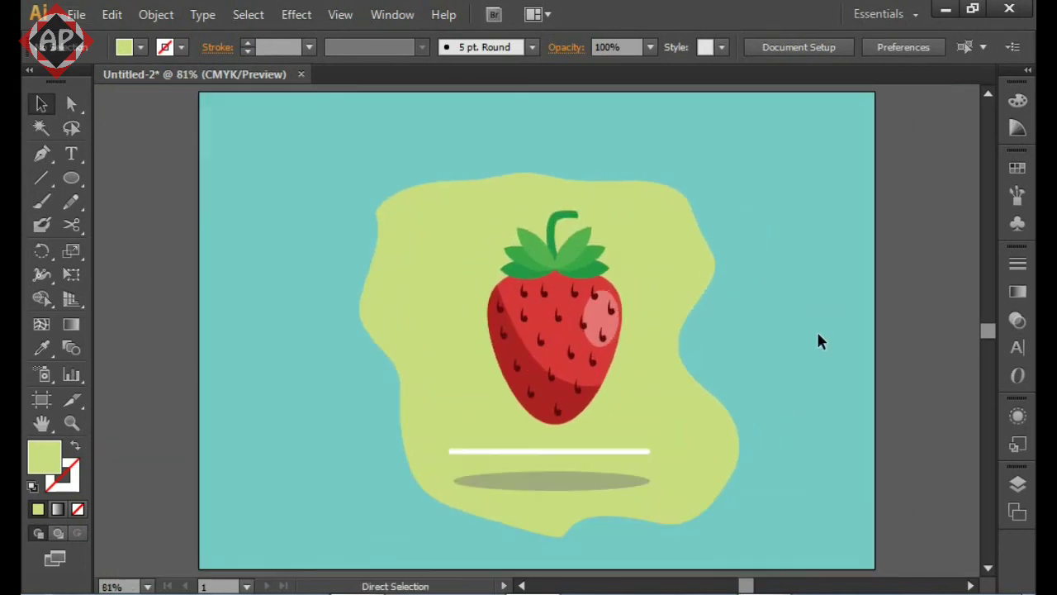
left_click(562, 537)
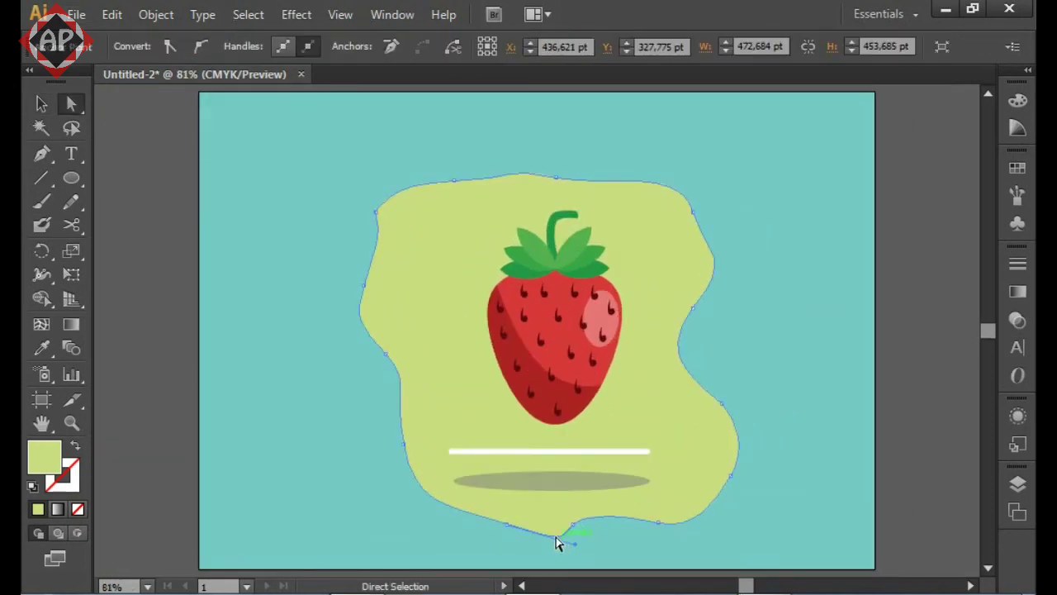
left_click_drag(534, 537, 553, 545)
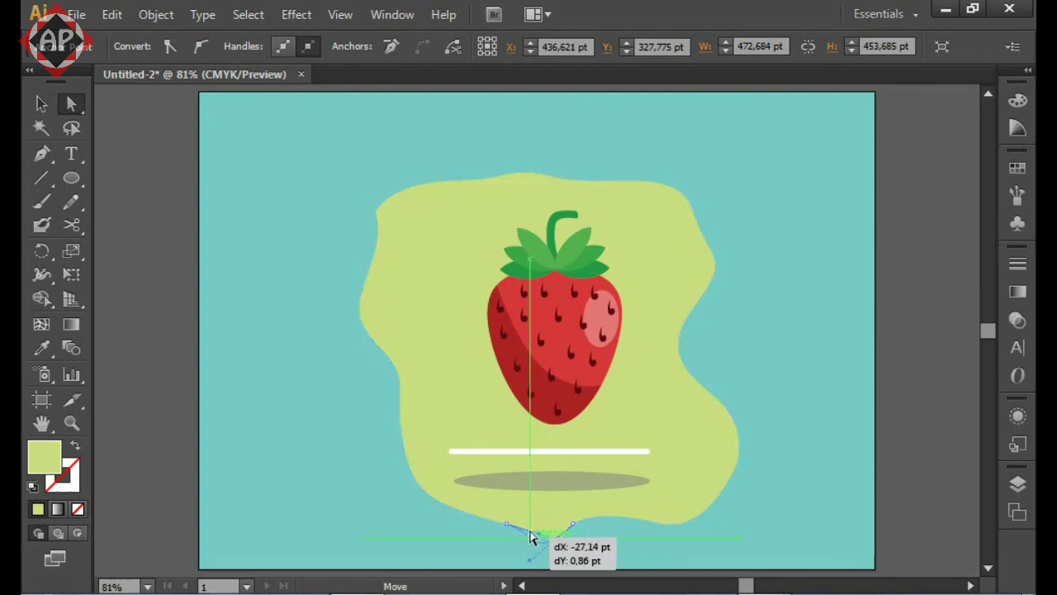
left_click_drag(553, 541, 533, 538)
left_click(774, 499)
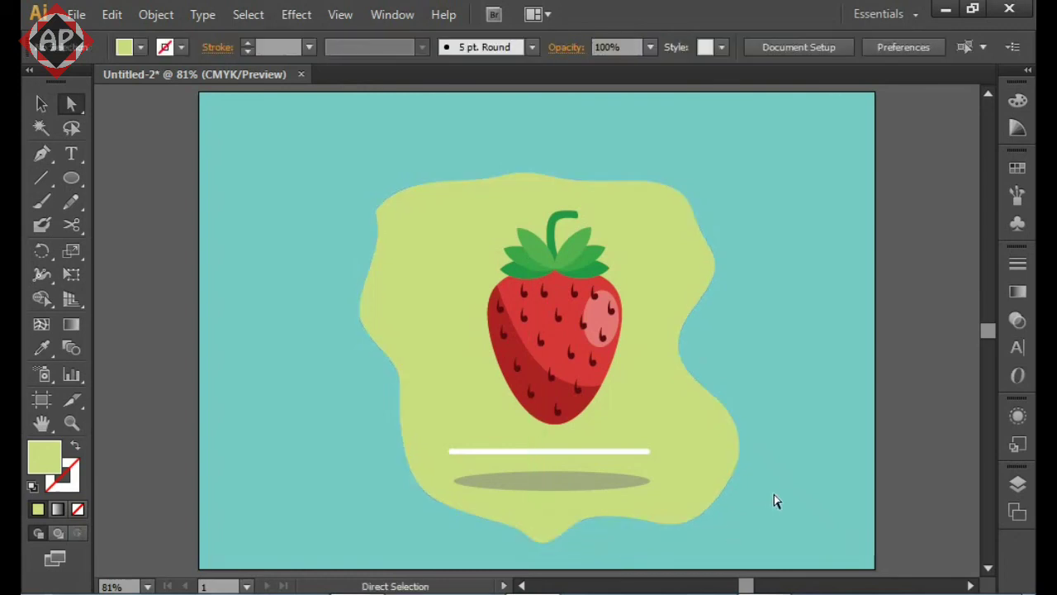